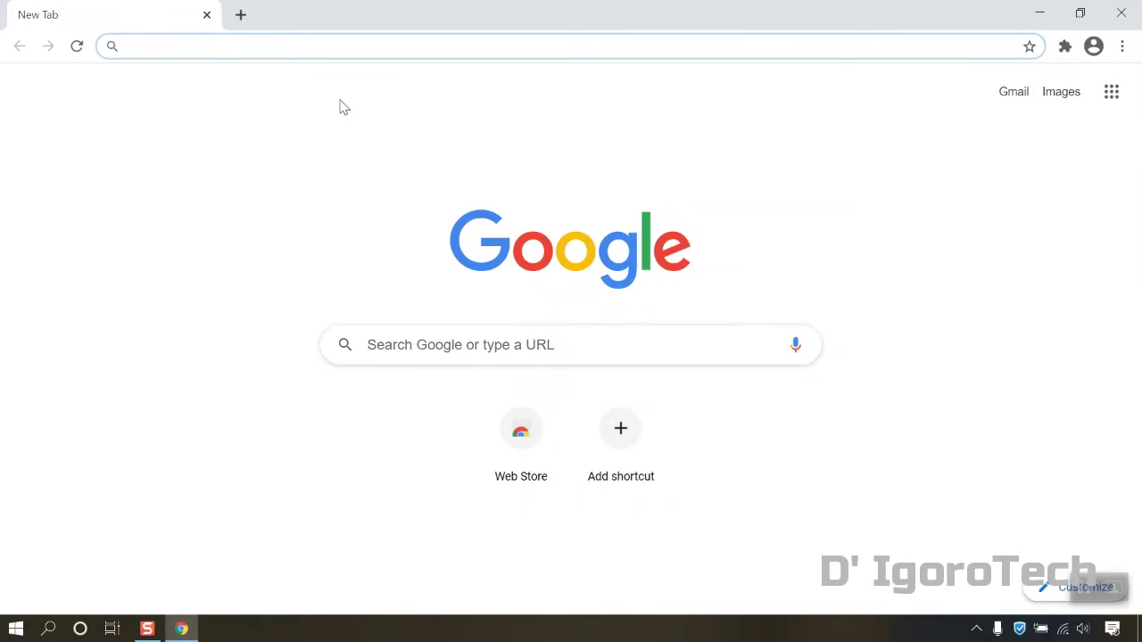
Load the gns3.com website and accept its cookies
text(gns)
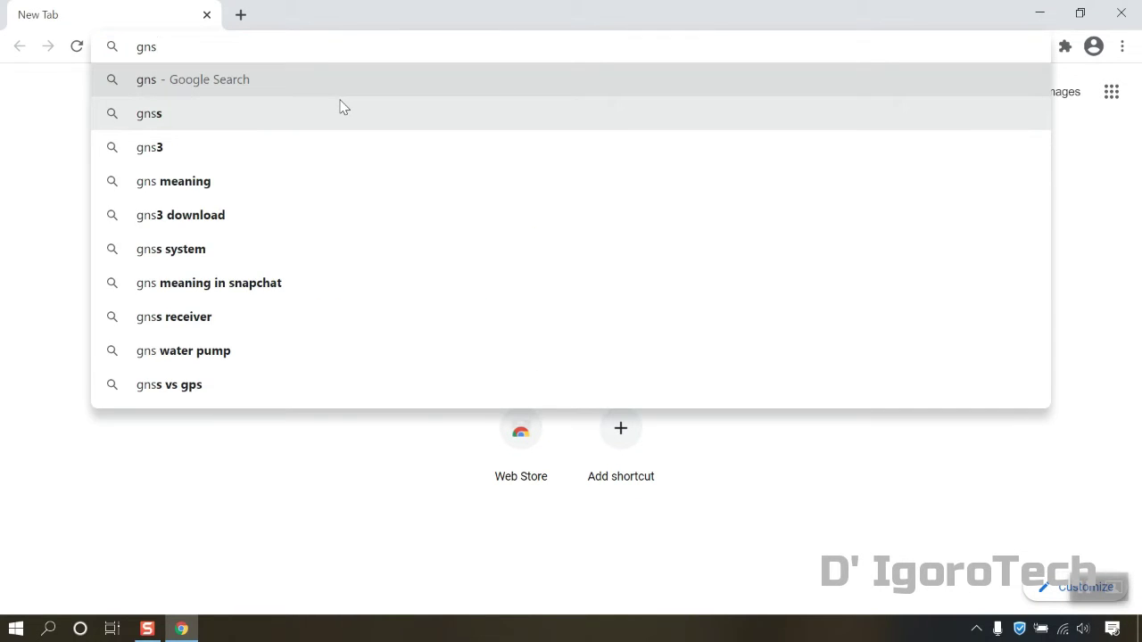
text(3.com)
key(Return)
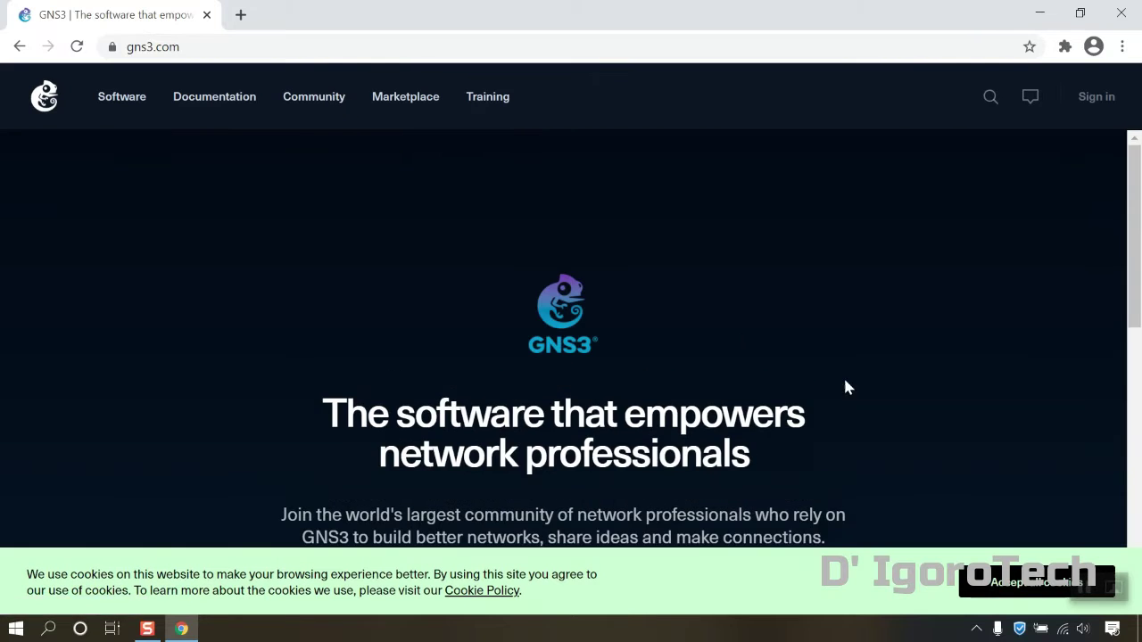
click(1037, 584)
Go to the Free Download page listing the 2.2.17 installers for Windows, Mac and Linux
scroll(652, 397, down, 2)
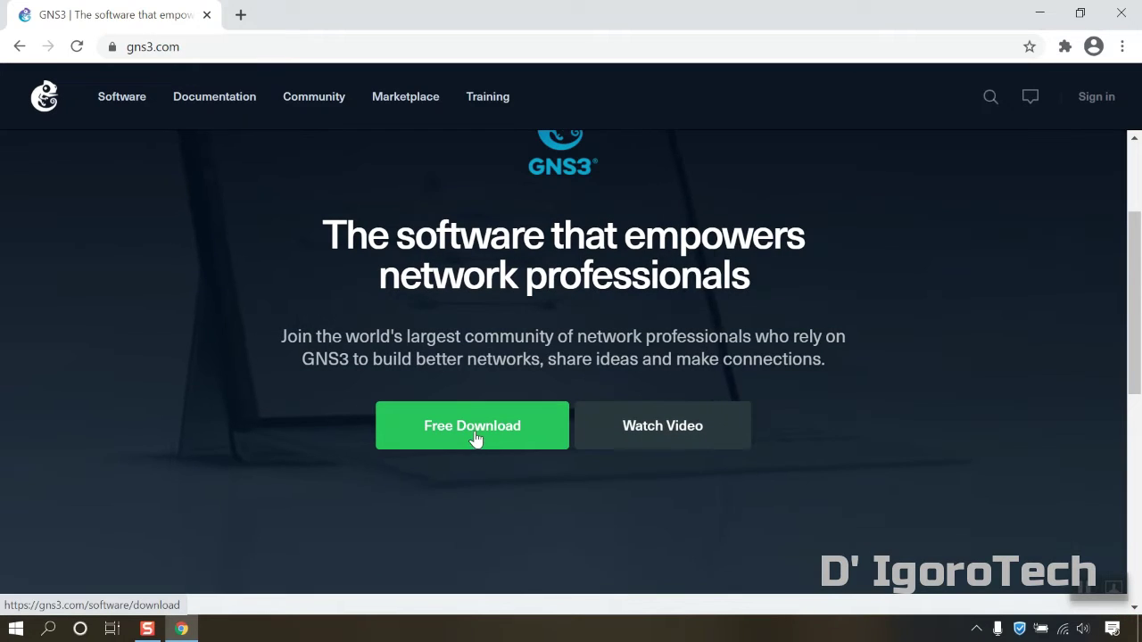
click(474, 431)
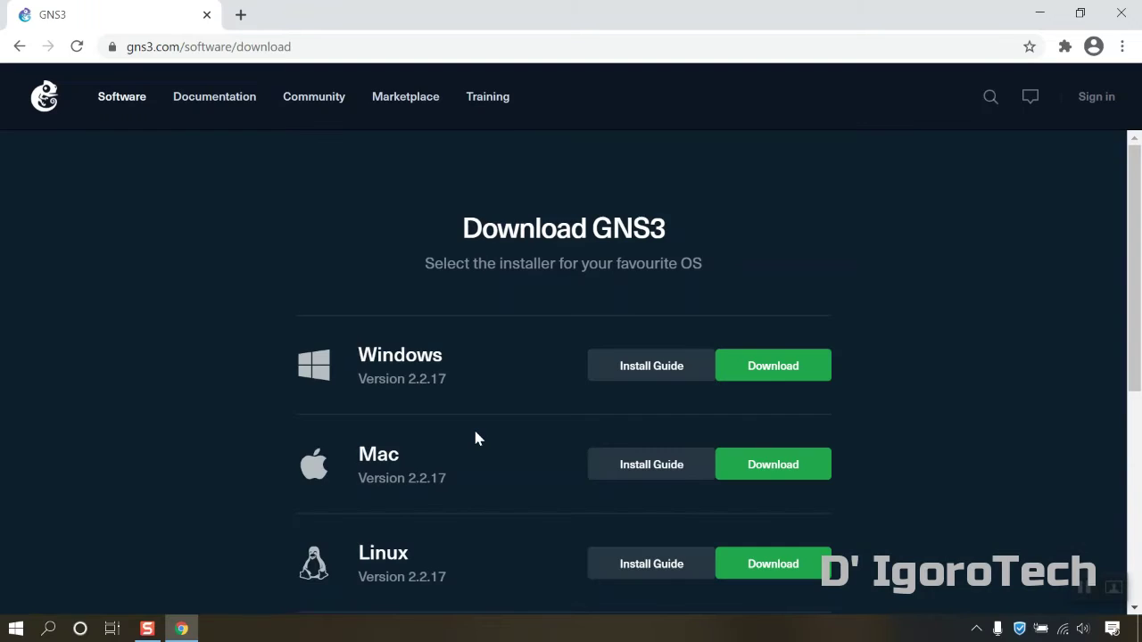
scroll(474, 437, down, 1)
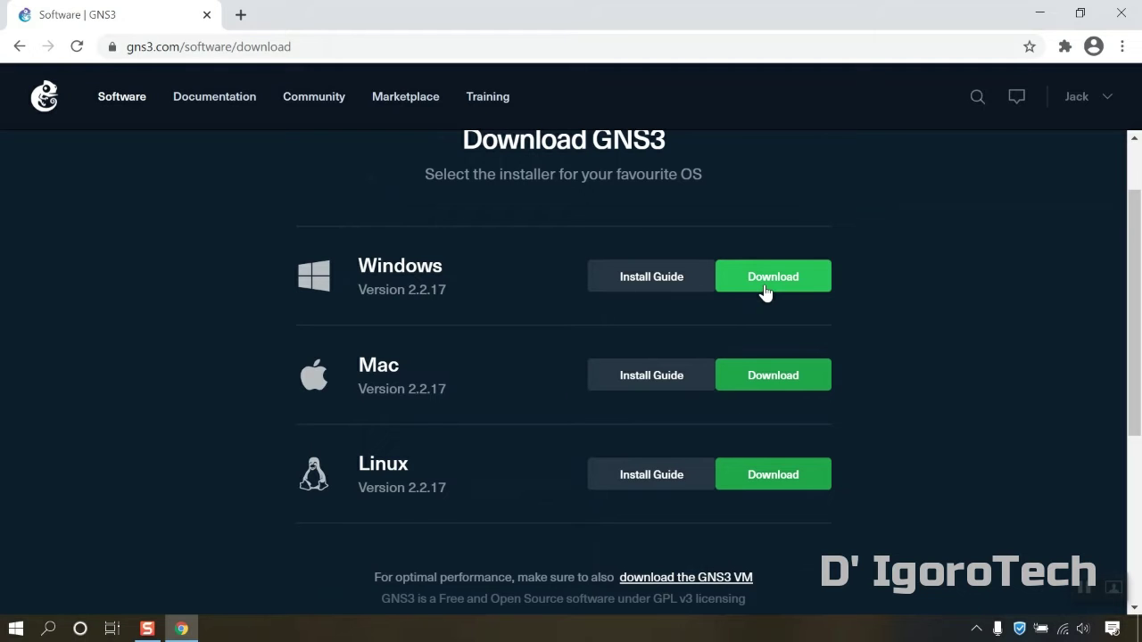
Sign in to the GNS3 community account from the Windows download prompt with the autofilled credentials
click(775, 292)
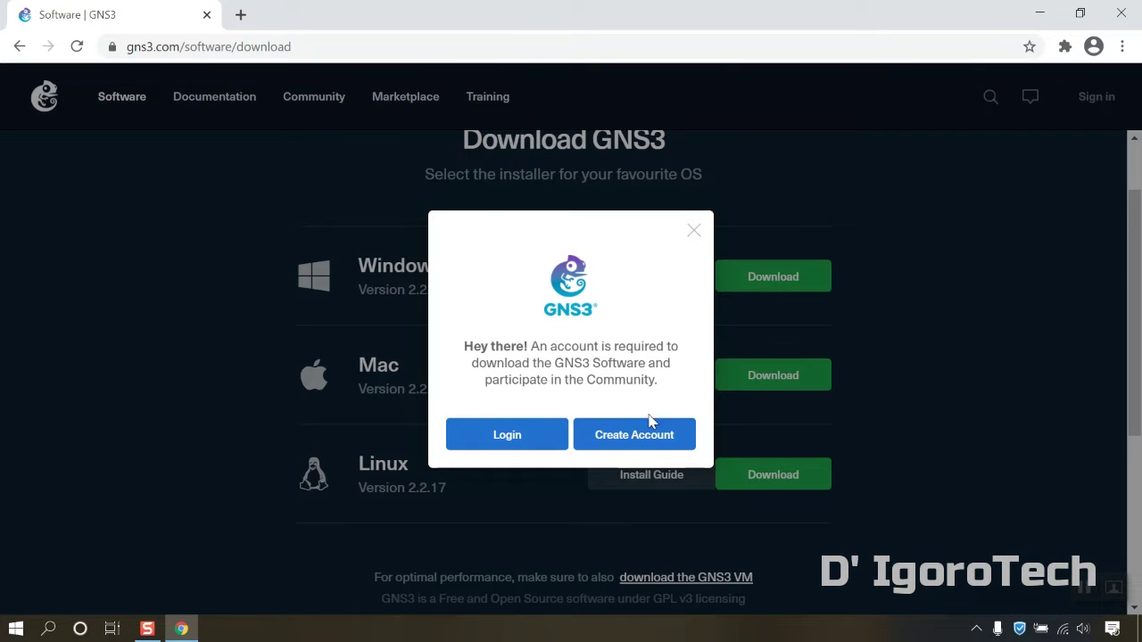
click(548, 446)
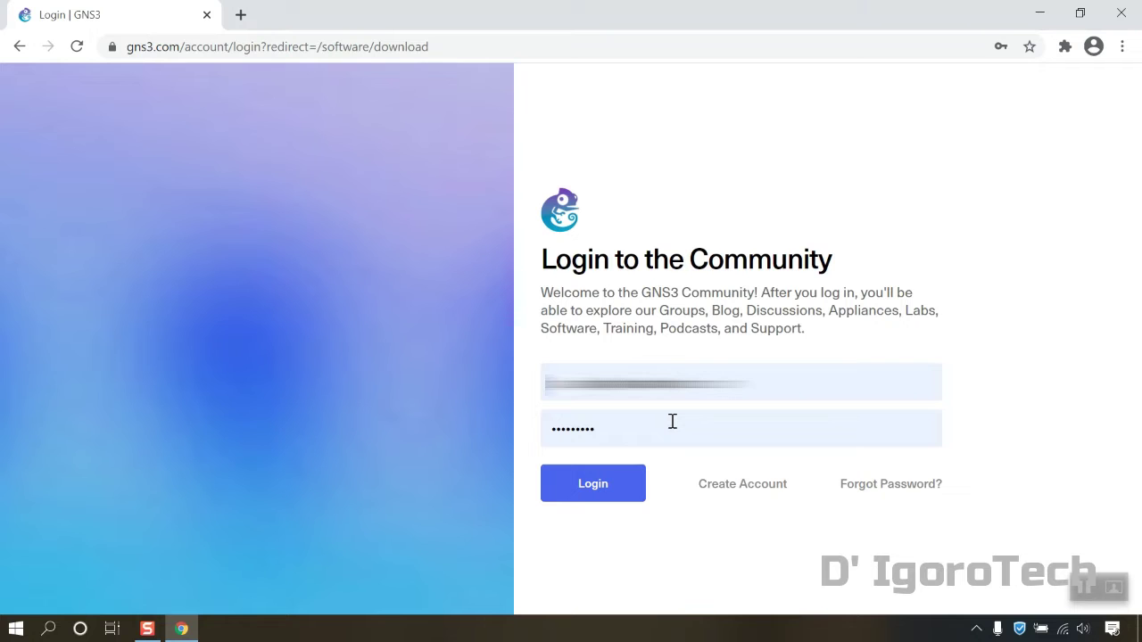
click(612, 486)
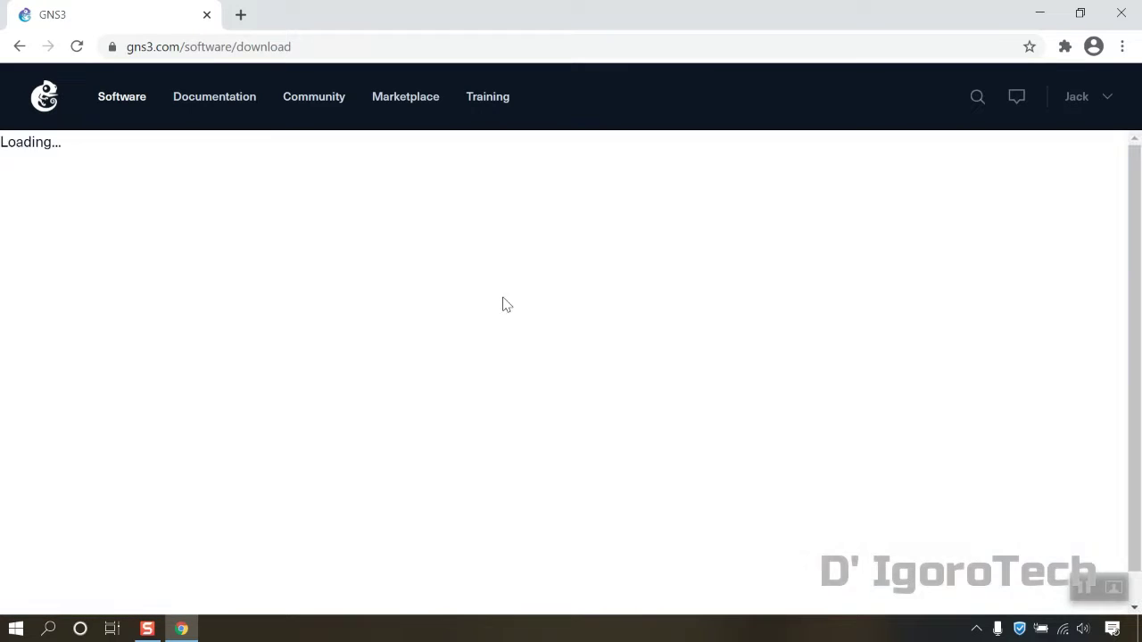
scroll(578, 317, down, 2)
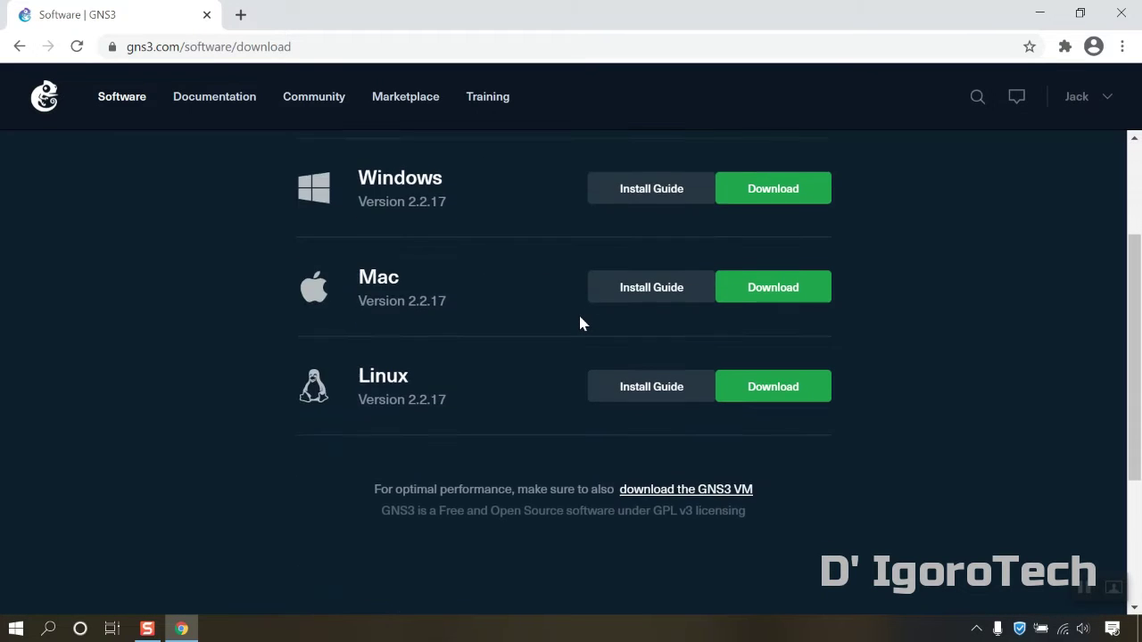
Download the Windows 2.2.17 installer and dismiss the special offer popup
scroll(580, 321, up, 1)
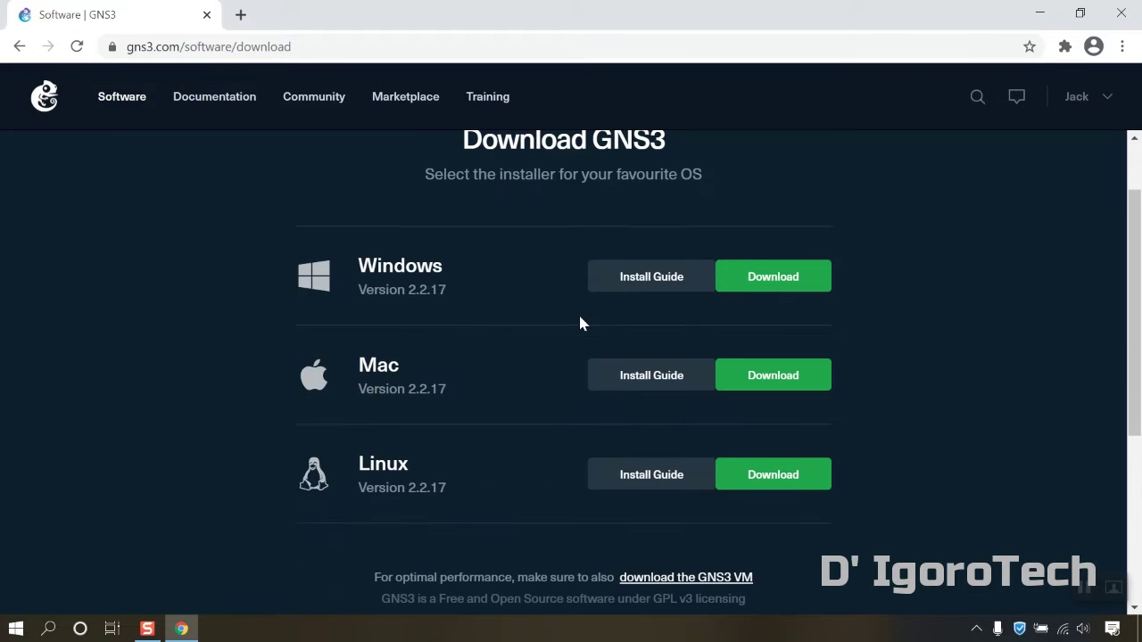
click(765, 291)
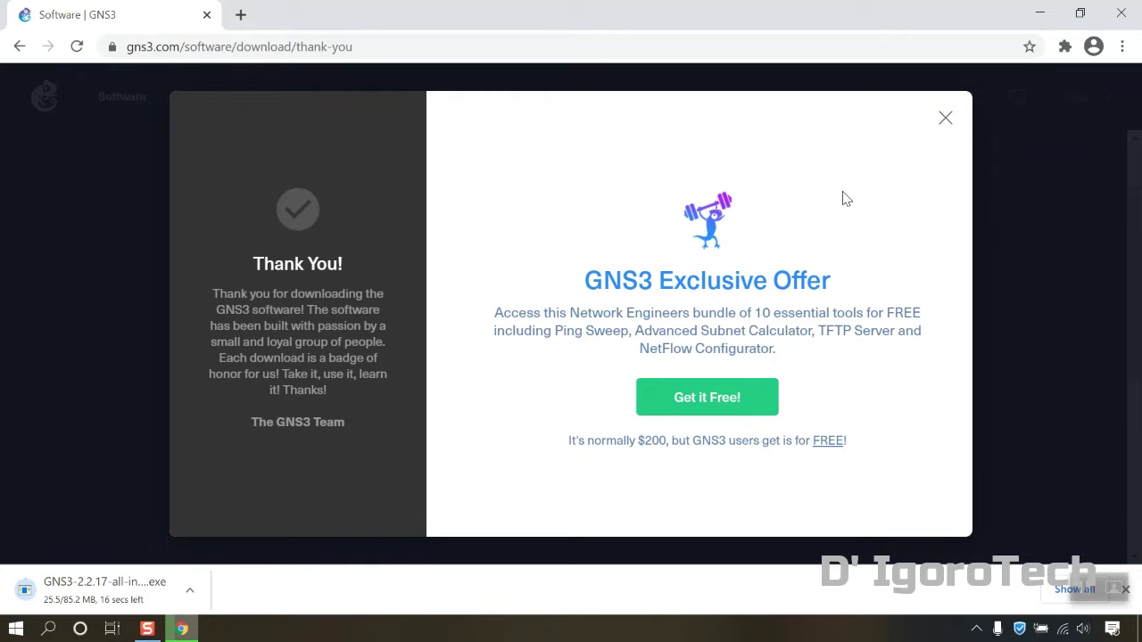
click(945, 118)
Go to the GNS3 VM download page
scroll(871, 287, down, 3)
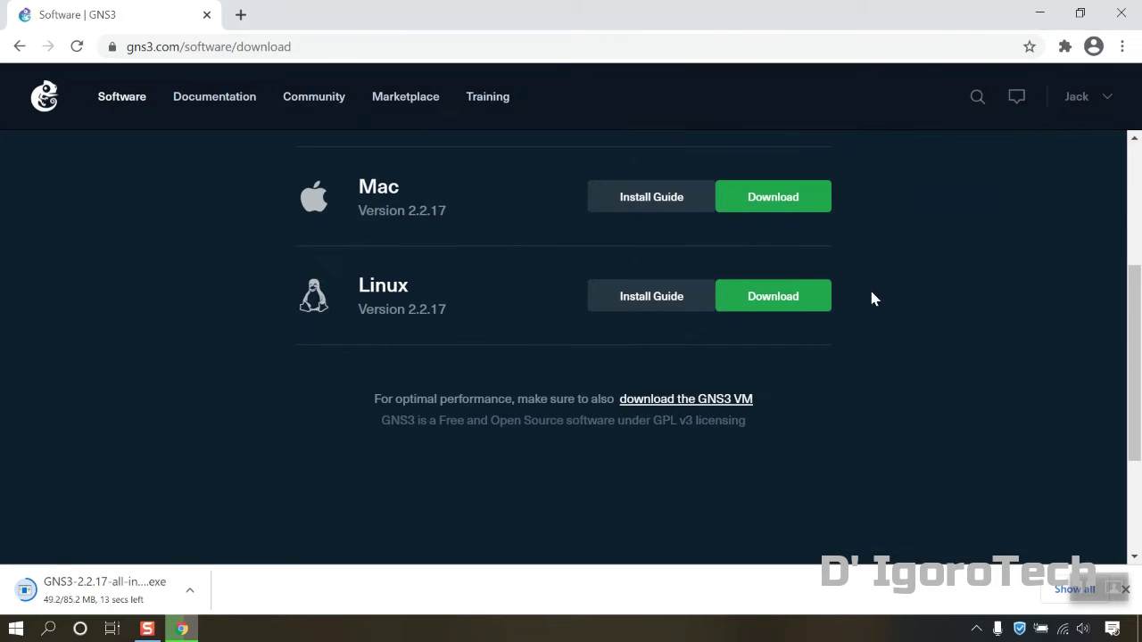
click(702, 402)
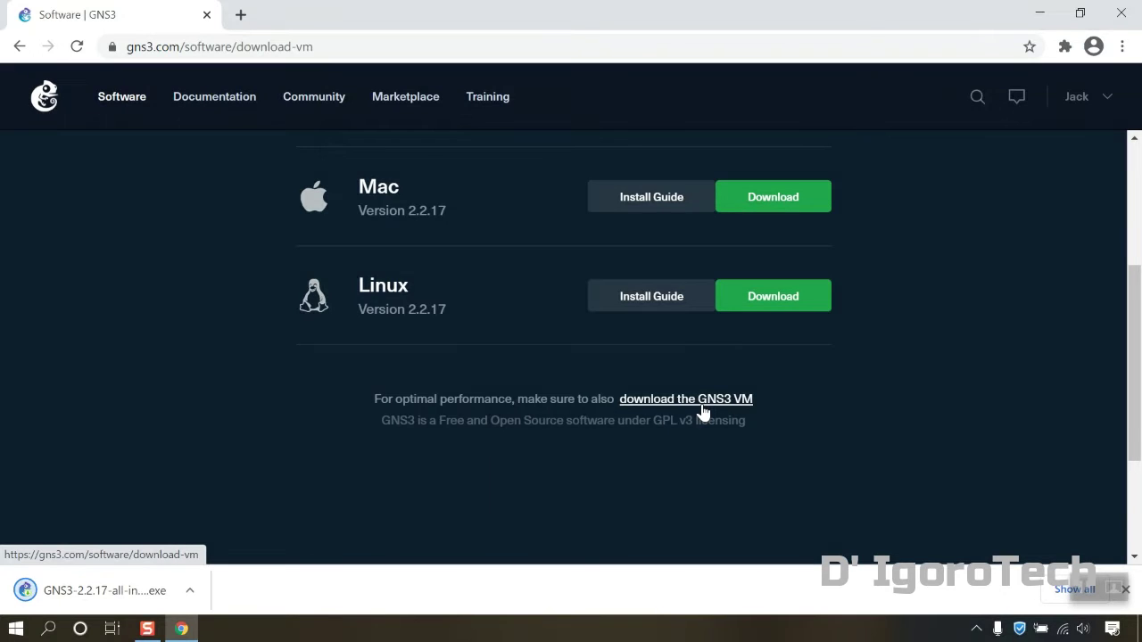
scroll(701, 406, up, 2)
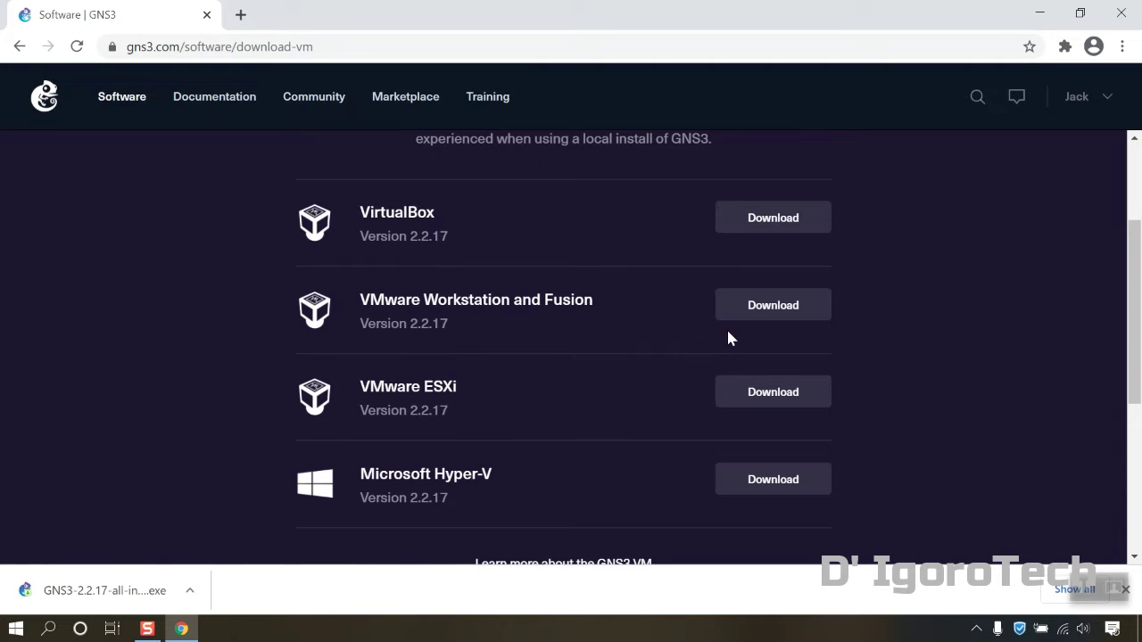
Show the downloaded GNS3-2.2.17 installer in the Downloads folder and launch it
click(190, 591)
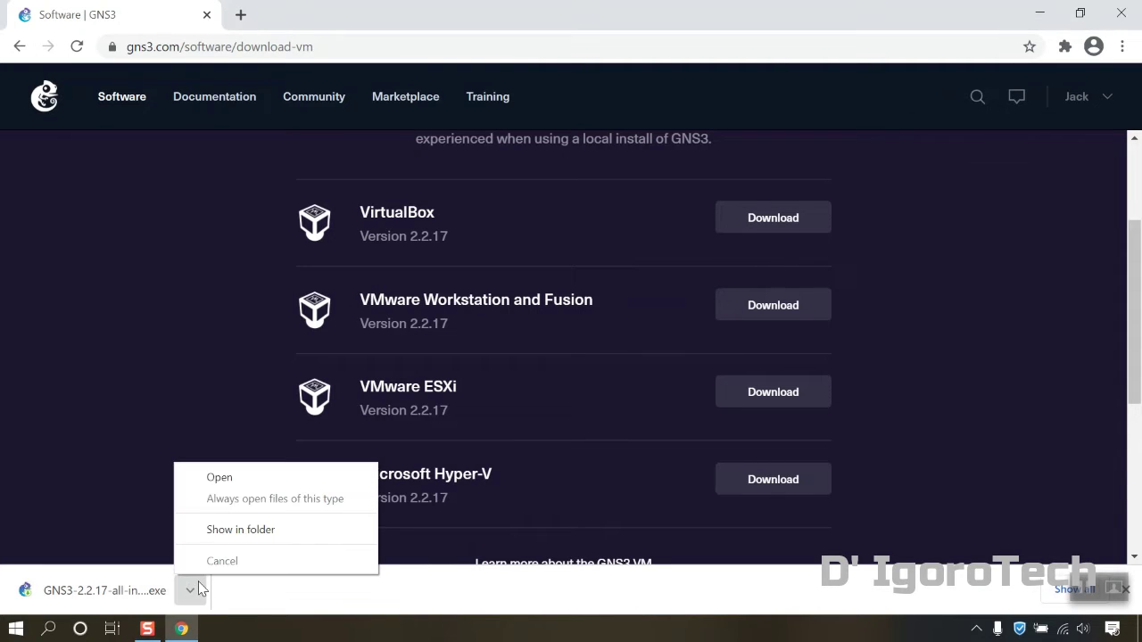
click(219, 528)
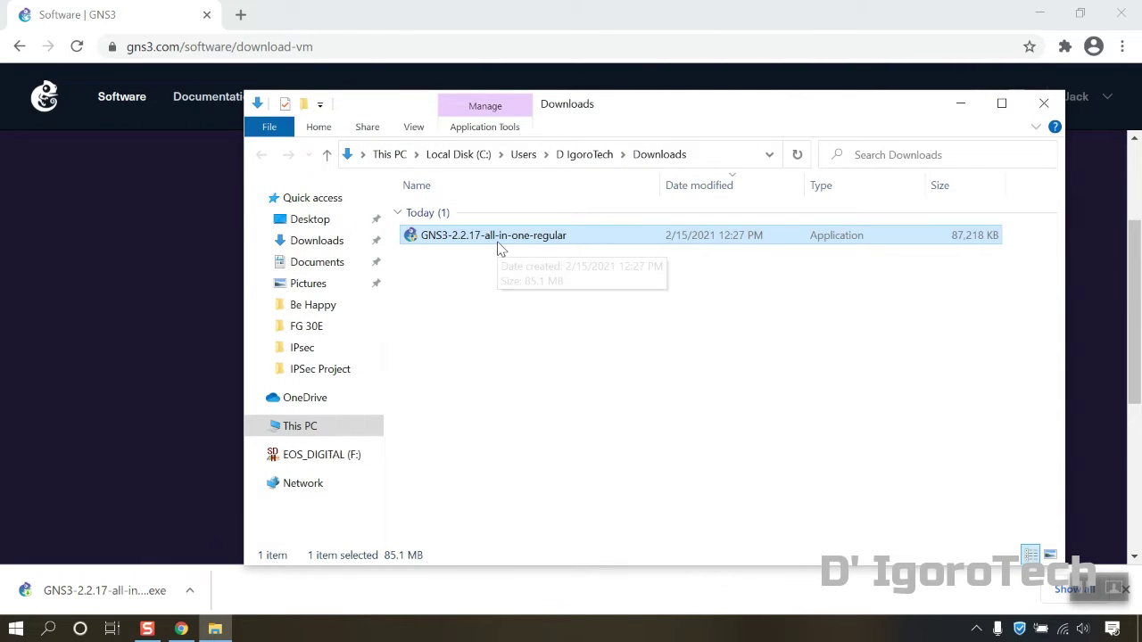
drag(678, 115, 608, 97)
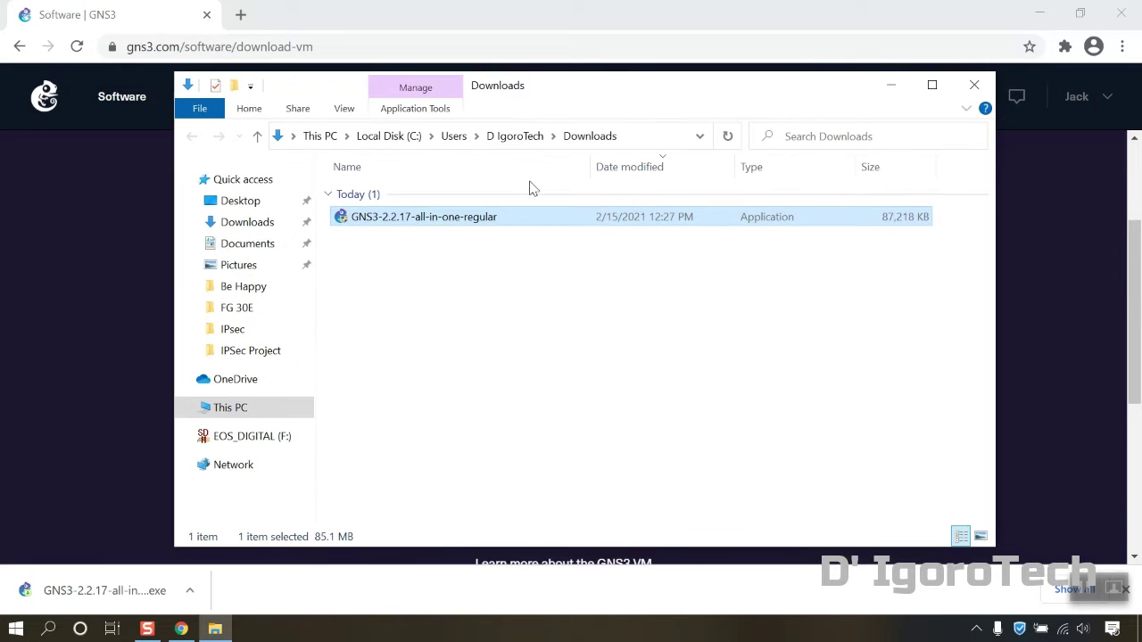
double_click(438, 222)
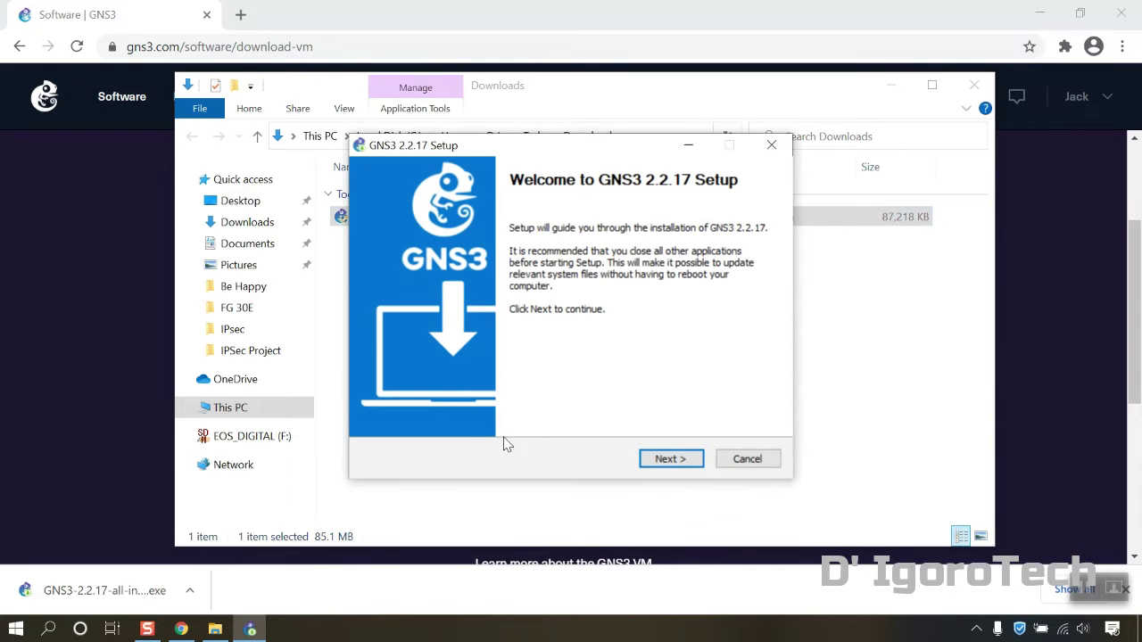
Pass the setup welcome page, accept the license, and keep the default shortcuts folder
click(673, 464)
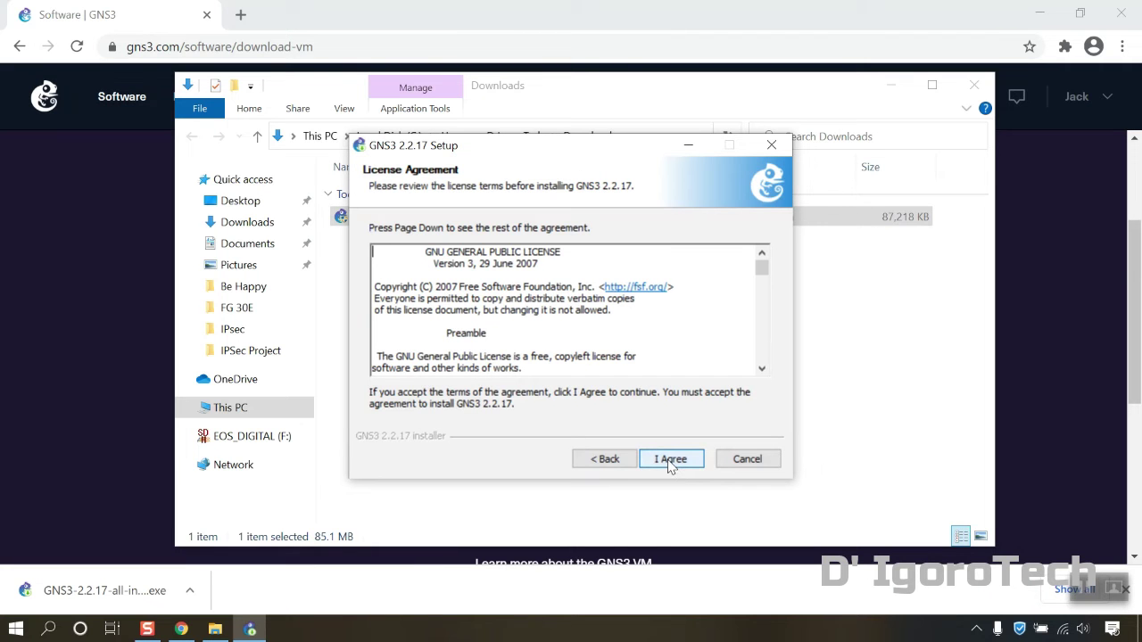
click(671, 464)
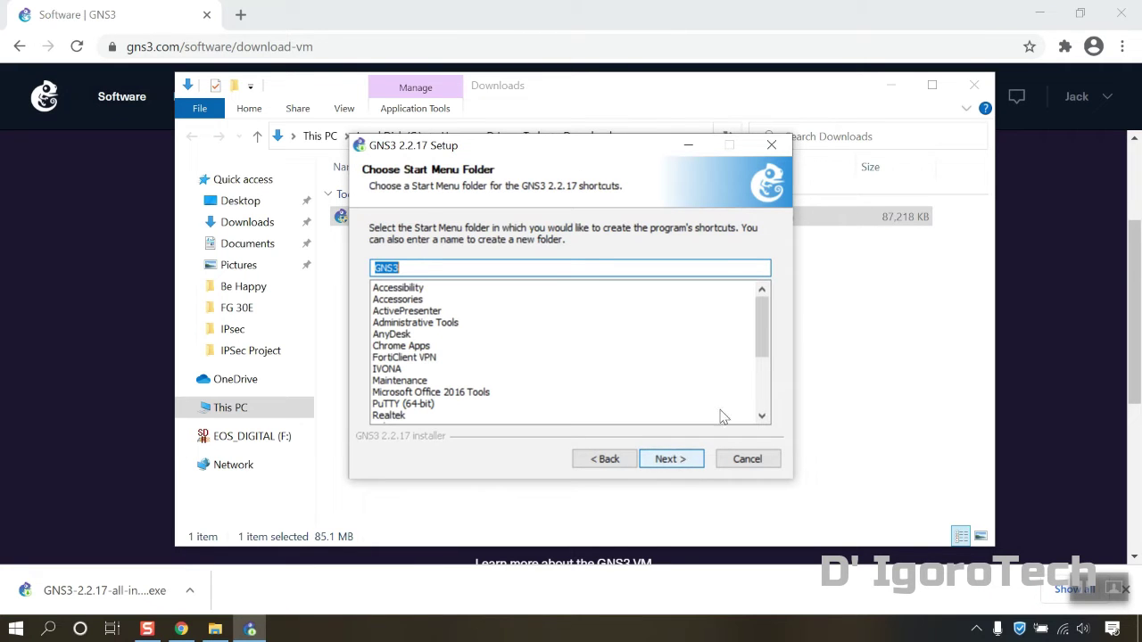
click(671, 461)
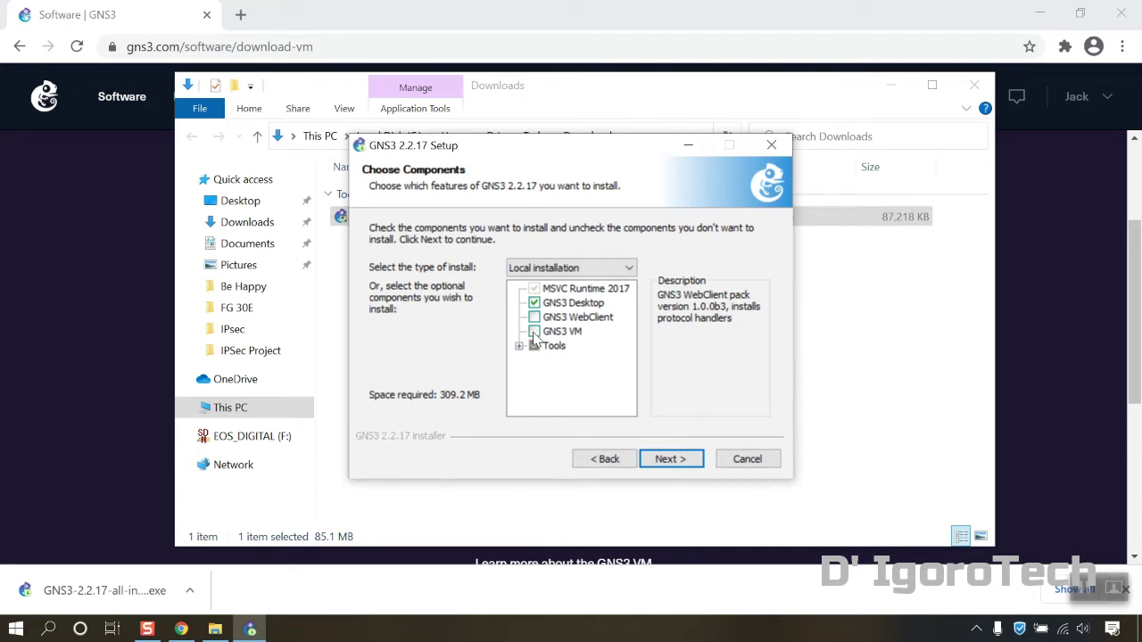
Review the Tools components, then install GNS3 into C:\Program Files\GNS3
click(519, 347)
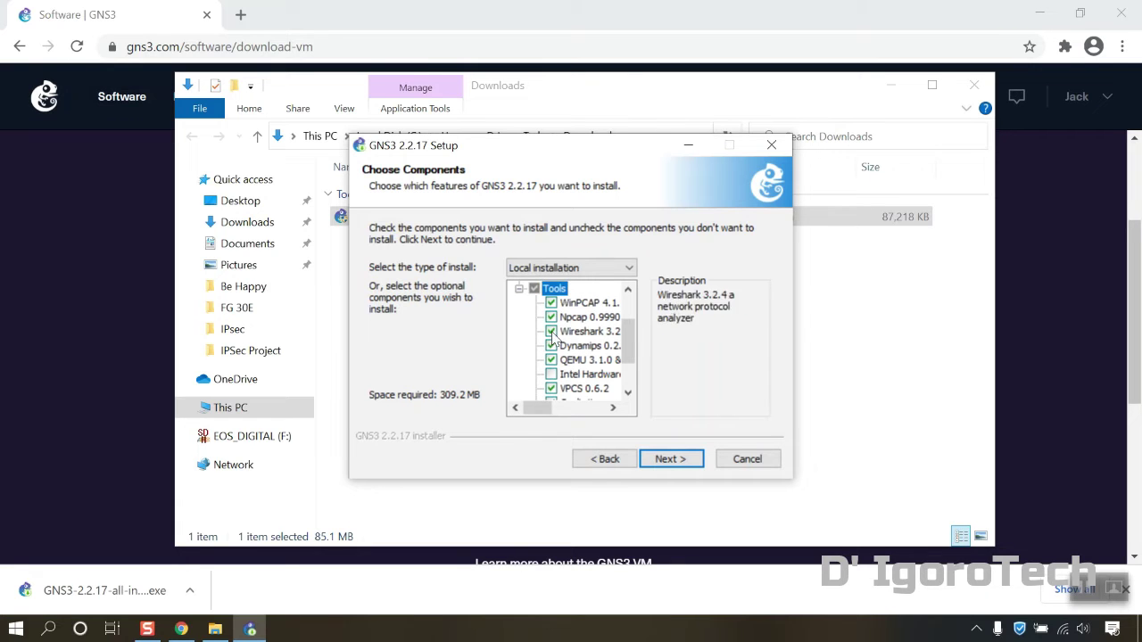
scroll(555, 335, down, 1)
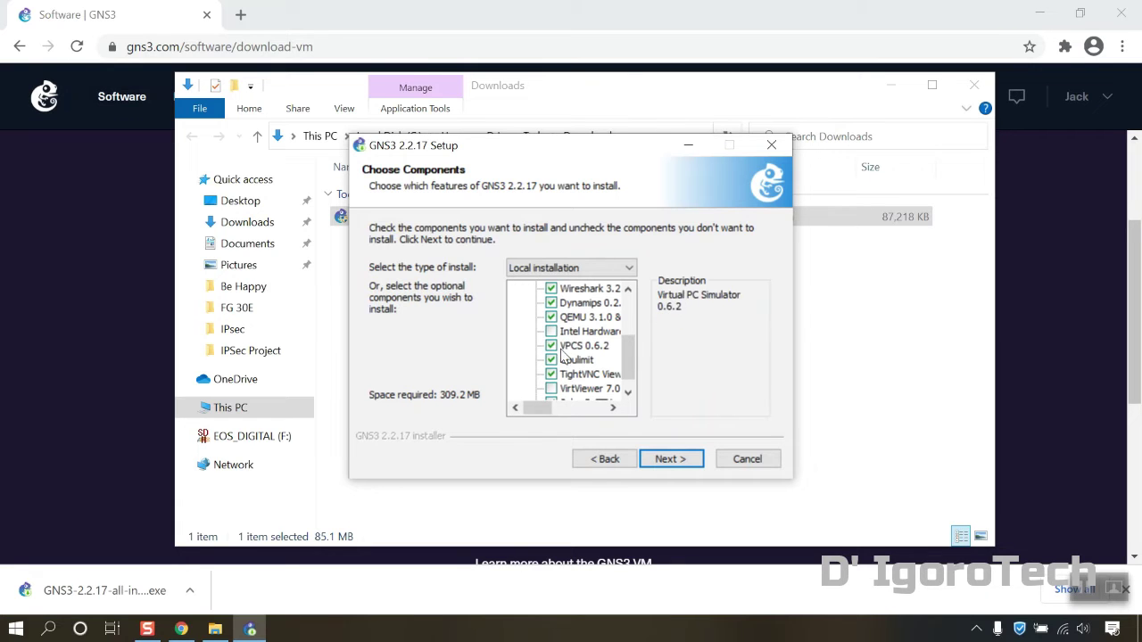
scroll(562, 356, up, 1)
scroll(562, 371, down, 2)
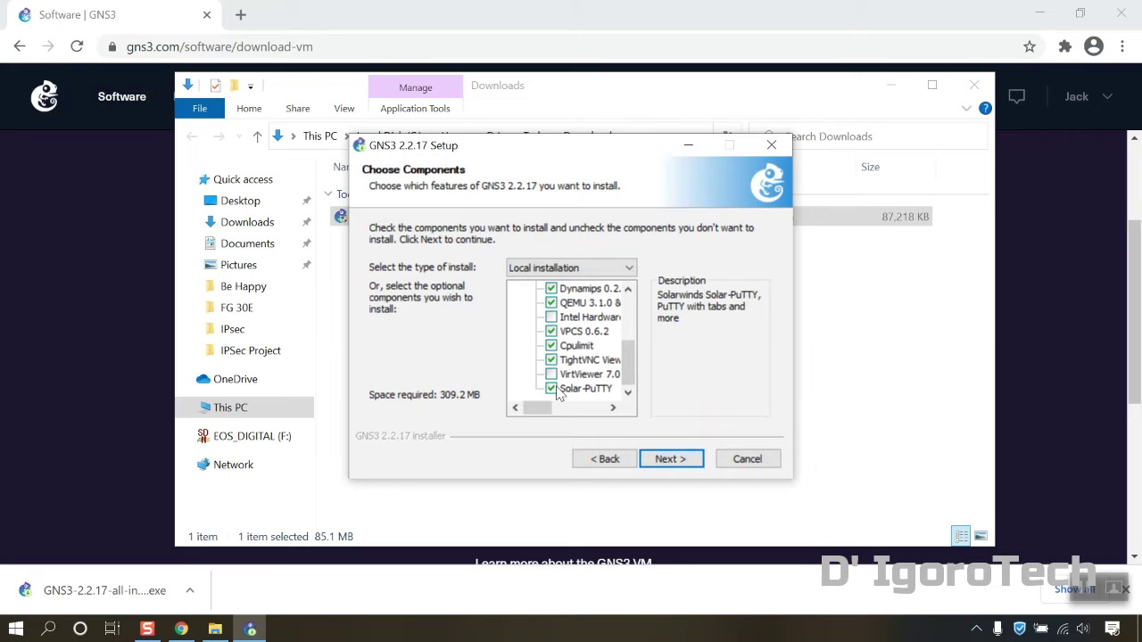
scroll(549, 356, up, 3)
click(520, 347)
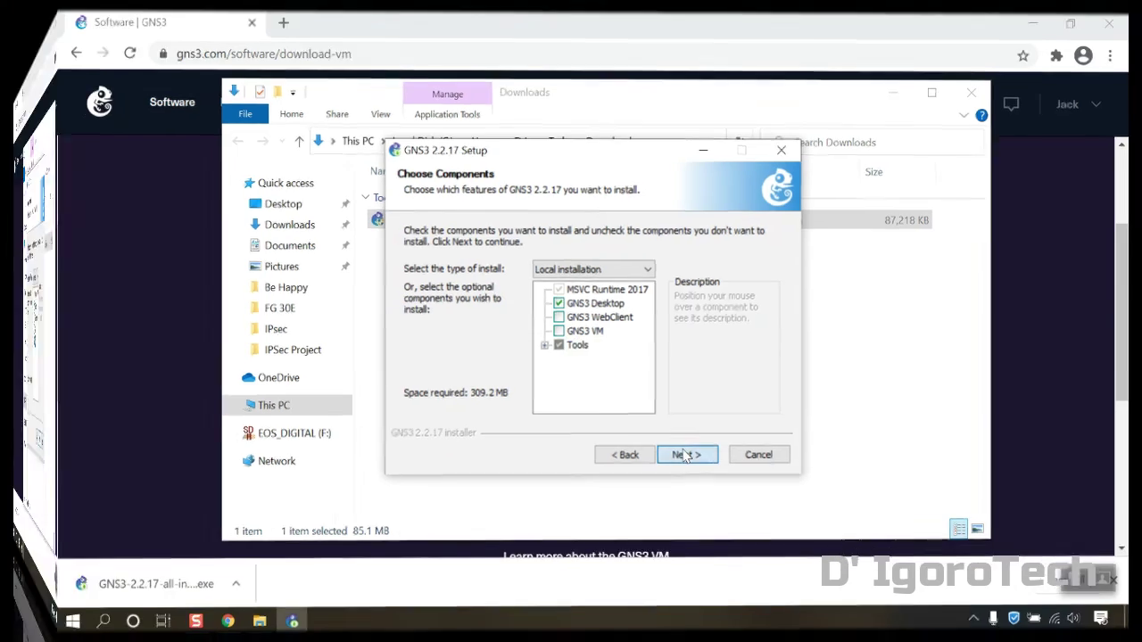
click(669, 458)
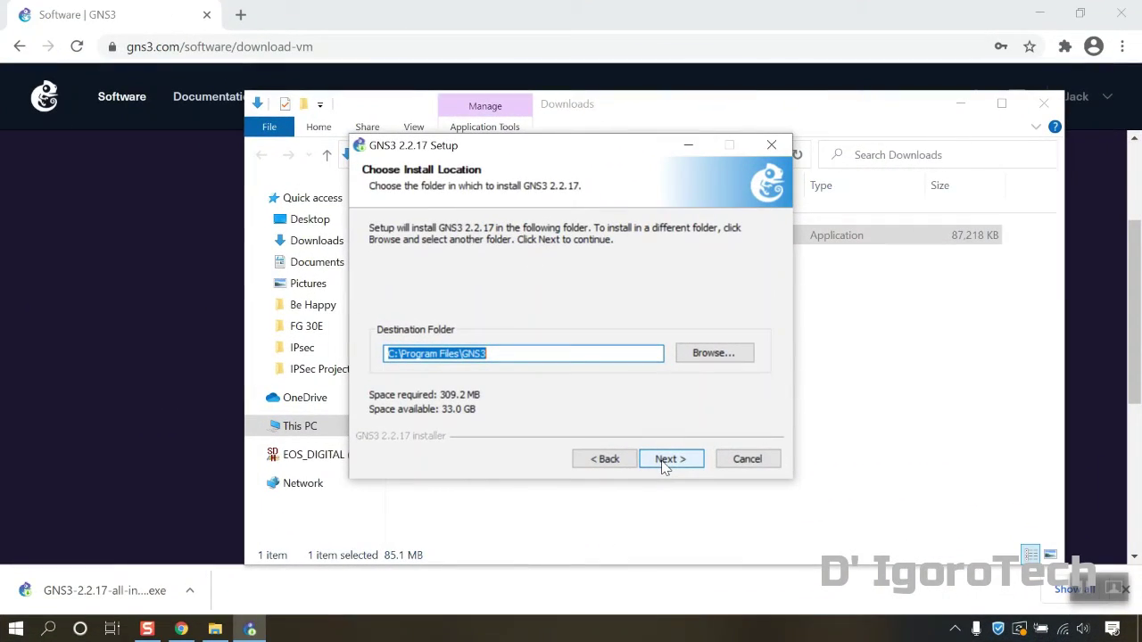
click(667, 460)
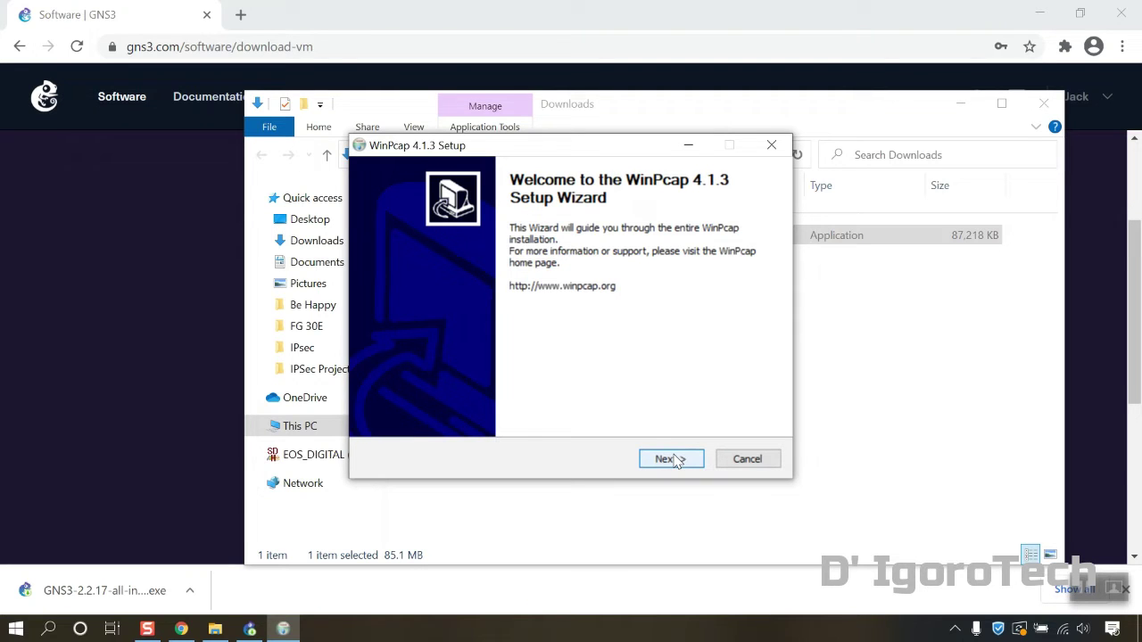
Install WinPcap 4.1.3, accepting its license and closing the finished wizard
click(676, 460)
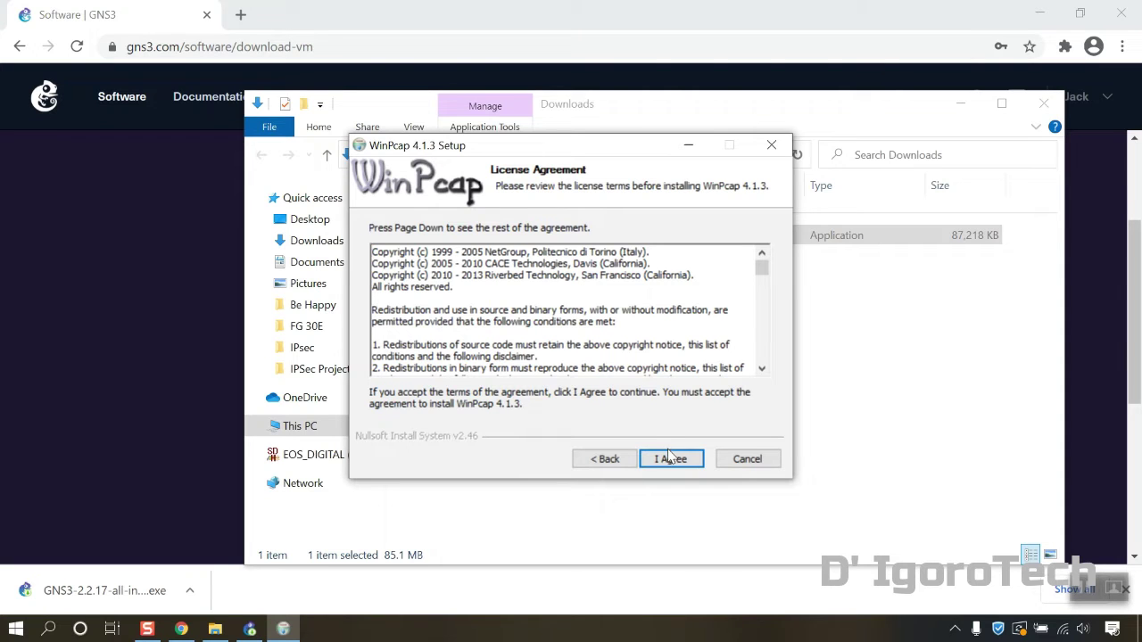
click(671, 458)
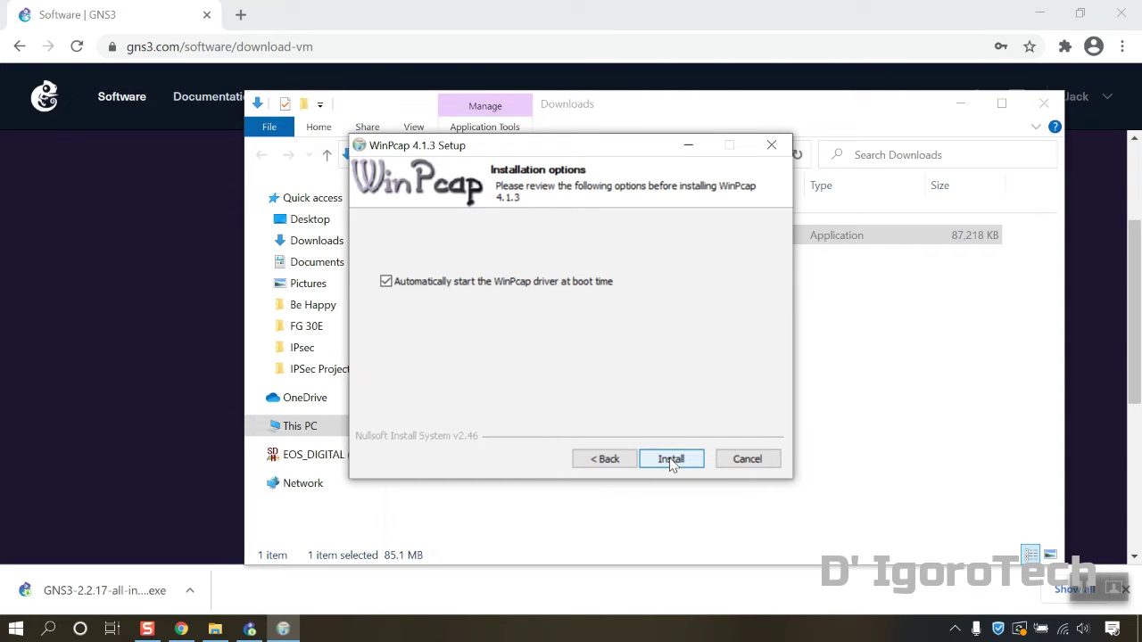
click(670, 459)
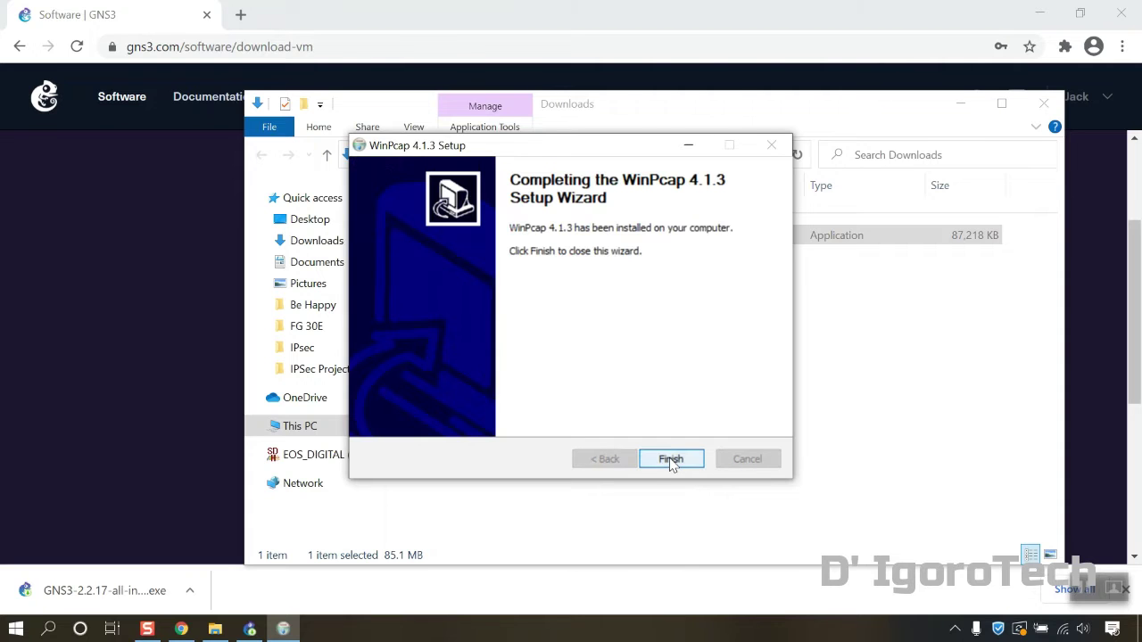
click(671, 459)
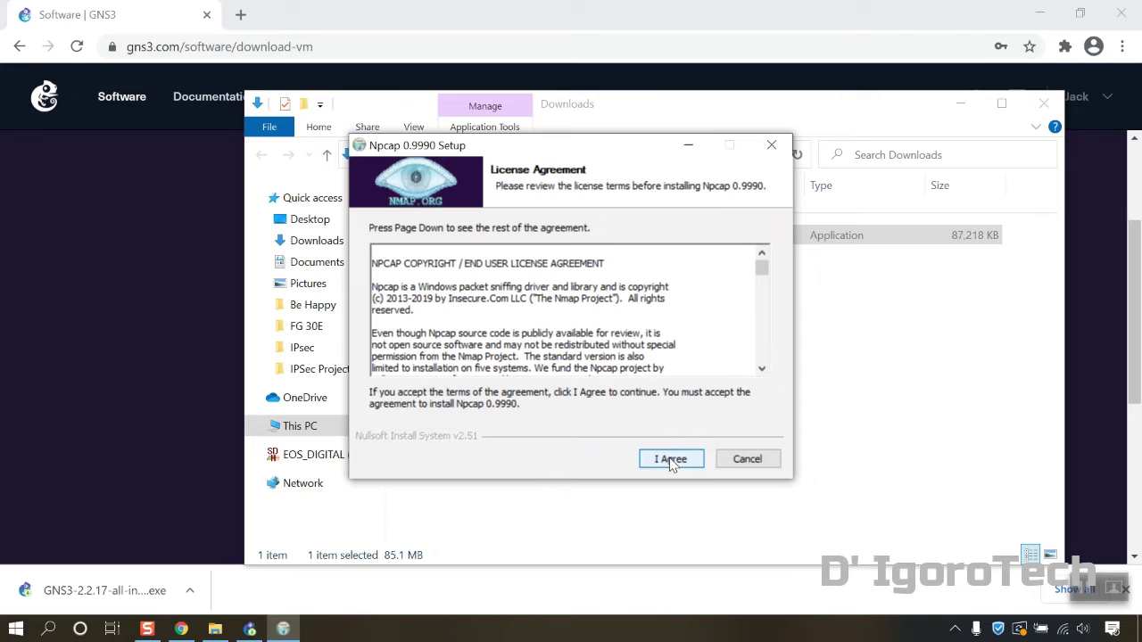
Install Npcap 0.9990 with its license accepted and default options
click(671, 460)
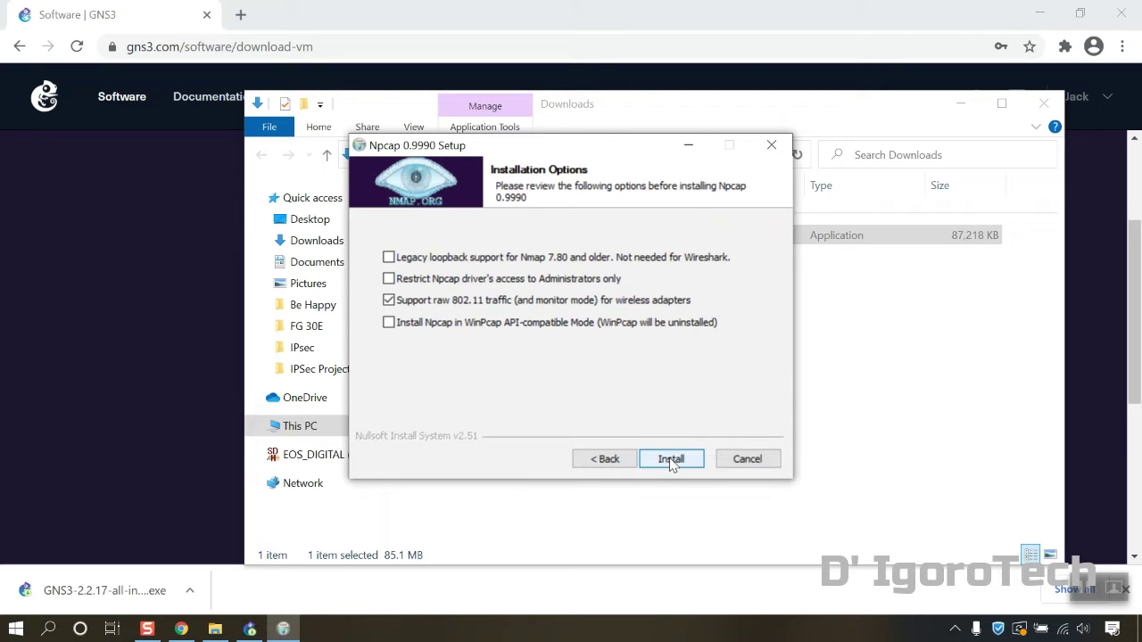
click(670, 459)
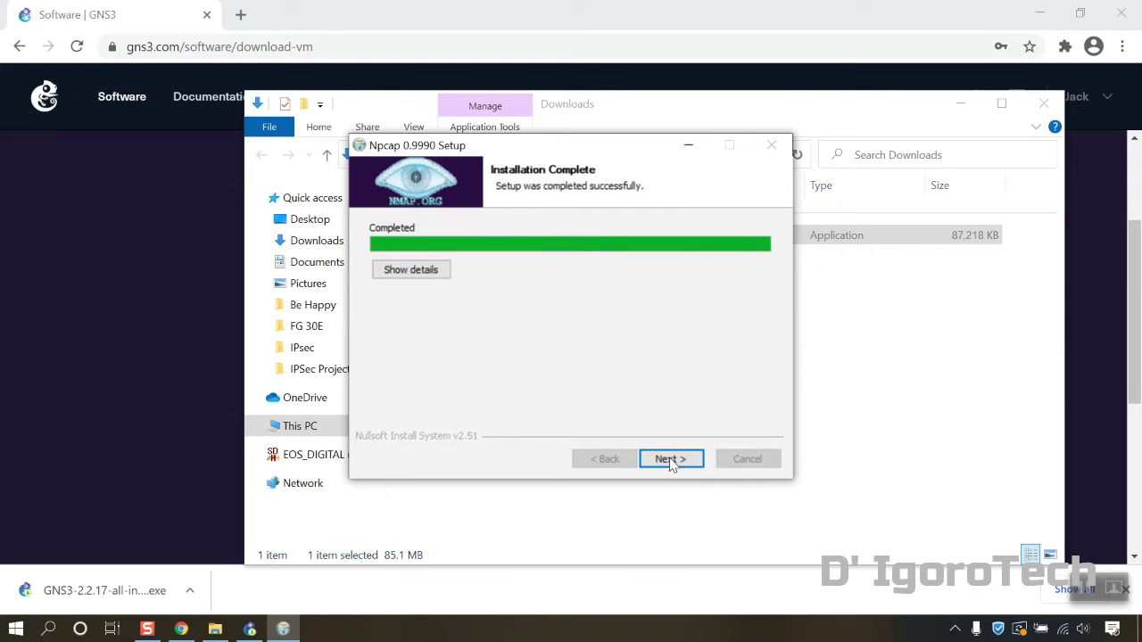
click(671, 460)
Close the finished Npcap setup and minimise Chrome while Wireshark installs
click(671, 459)
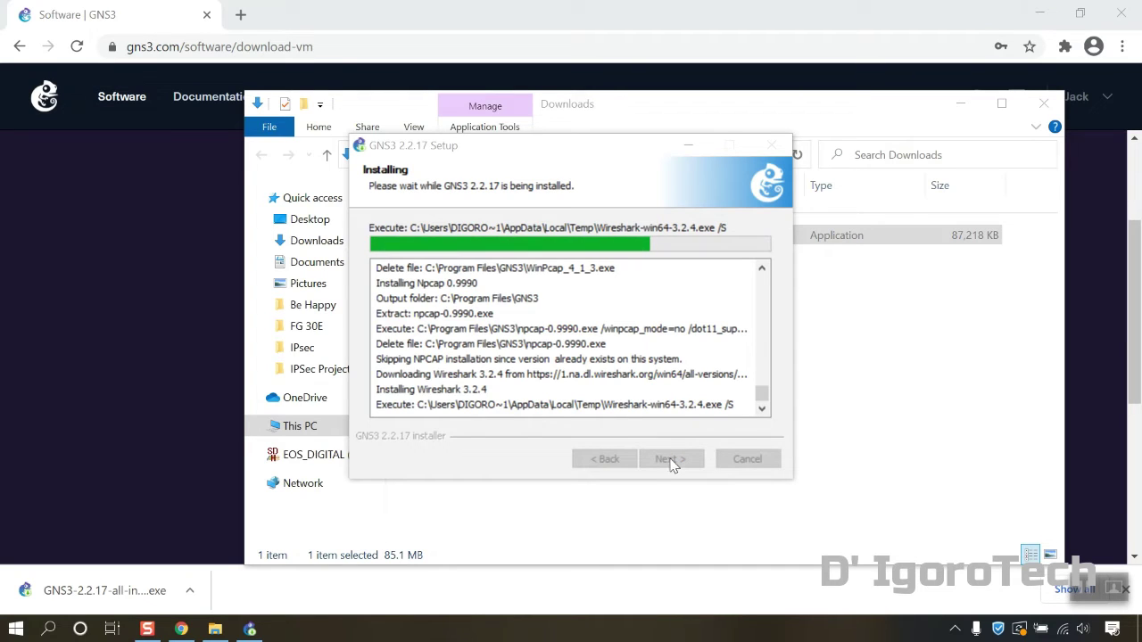
click(1039, 15)
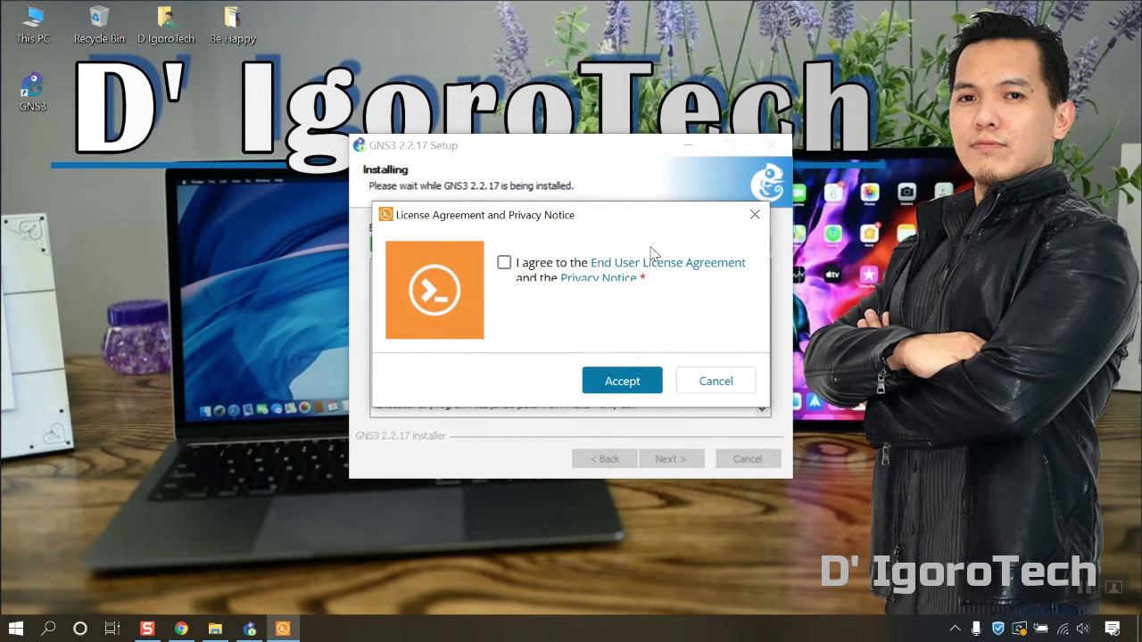
Accept the Solar-PuTTY license and privacy notice and submit an e-mail address
click(504, 262)
click(622, 381)
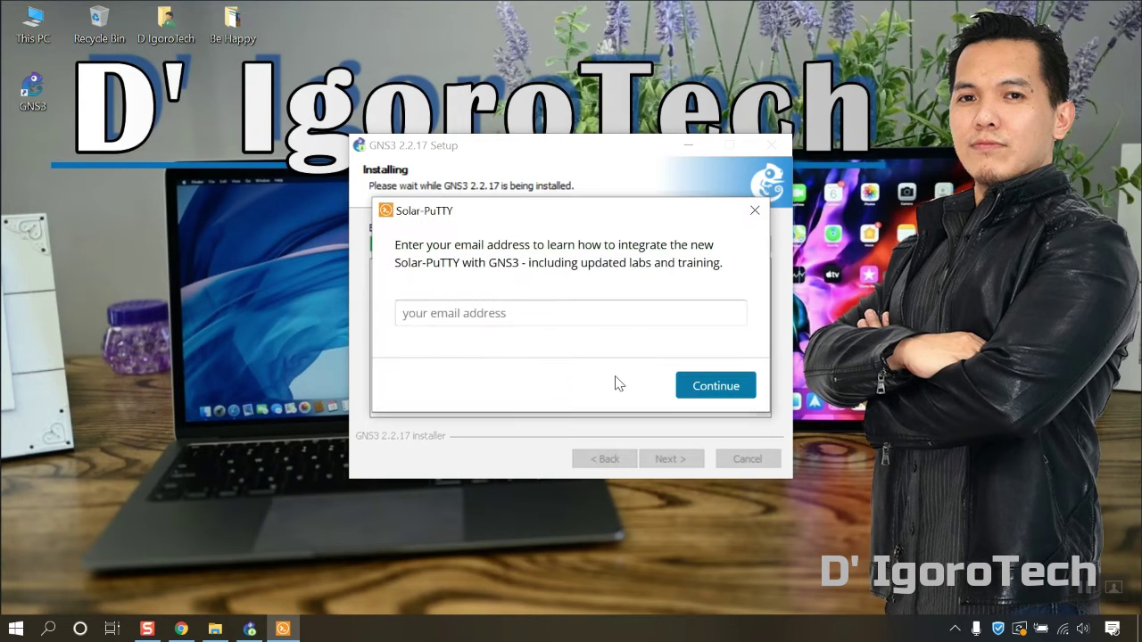
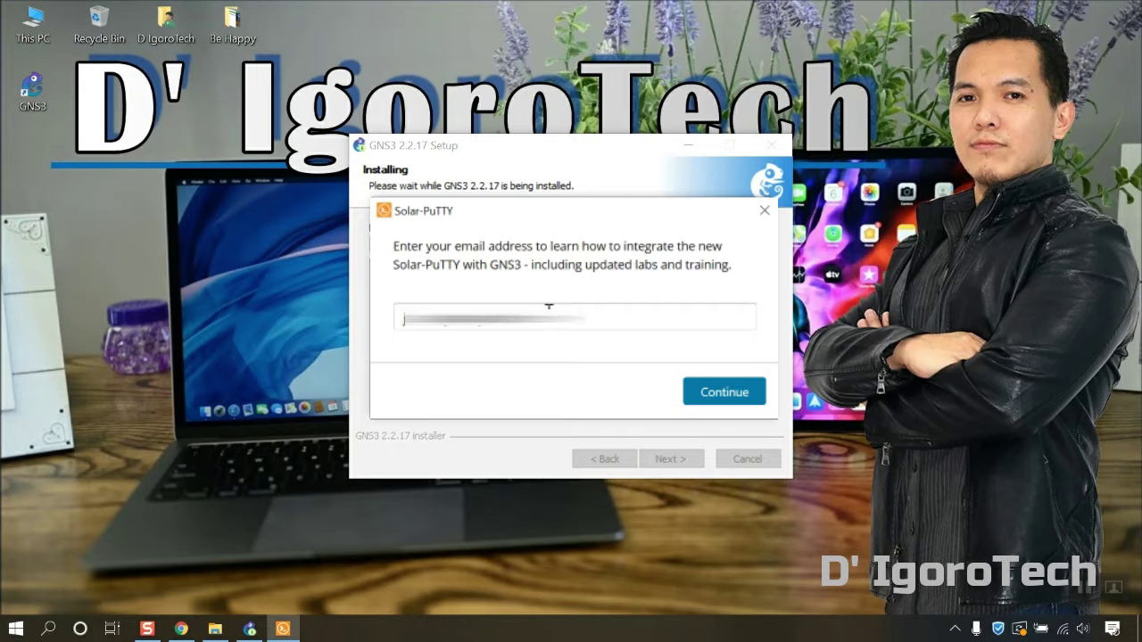
click(740, 399)
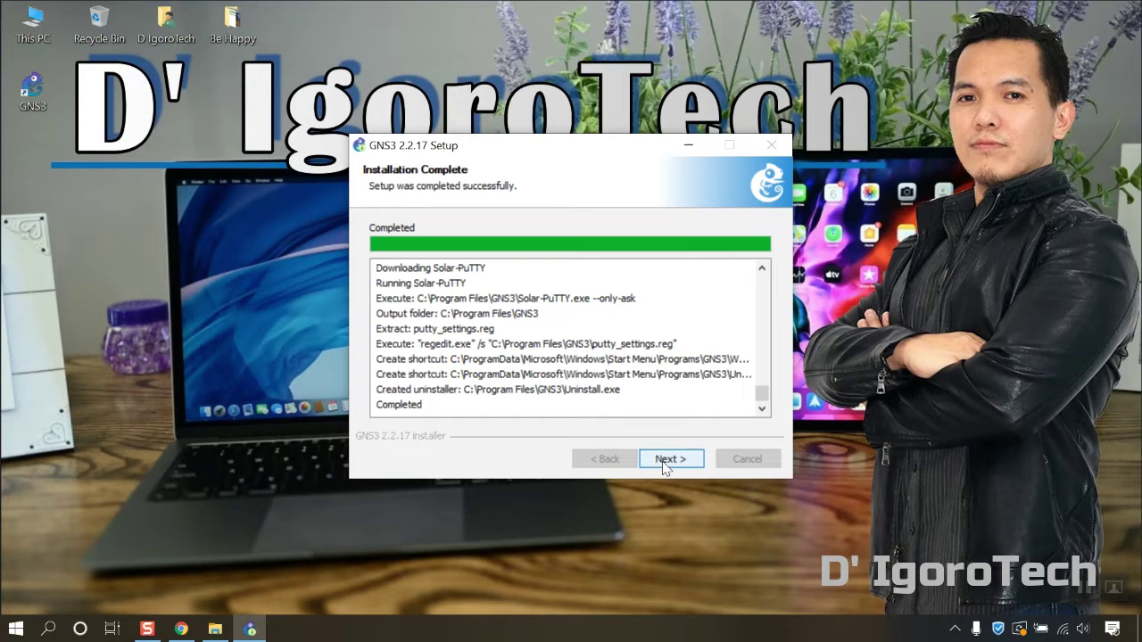
Decline the free Solarwinds Standard Toolset and finish setup to launch GNS3
click(664, 466)
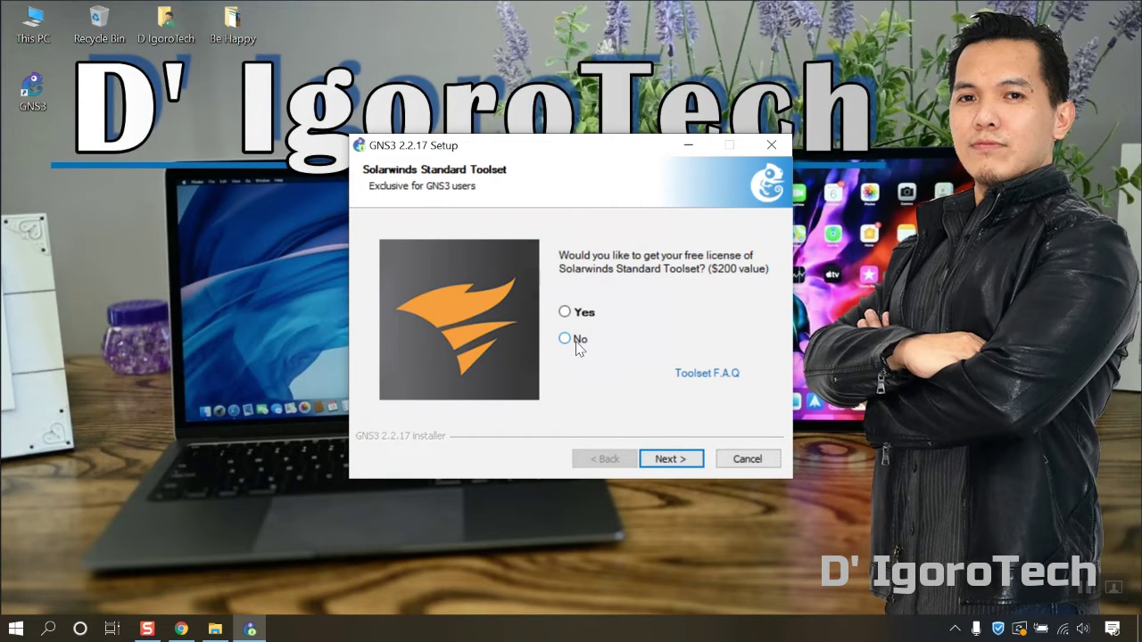
click(570, 343)
click(678, 462)
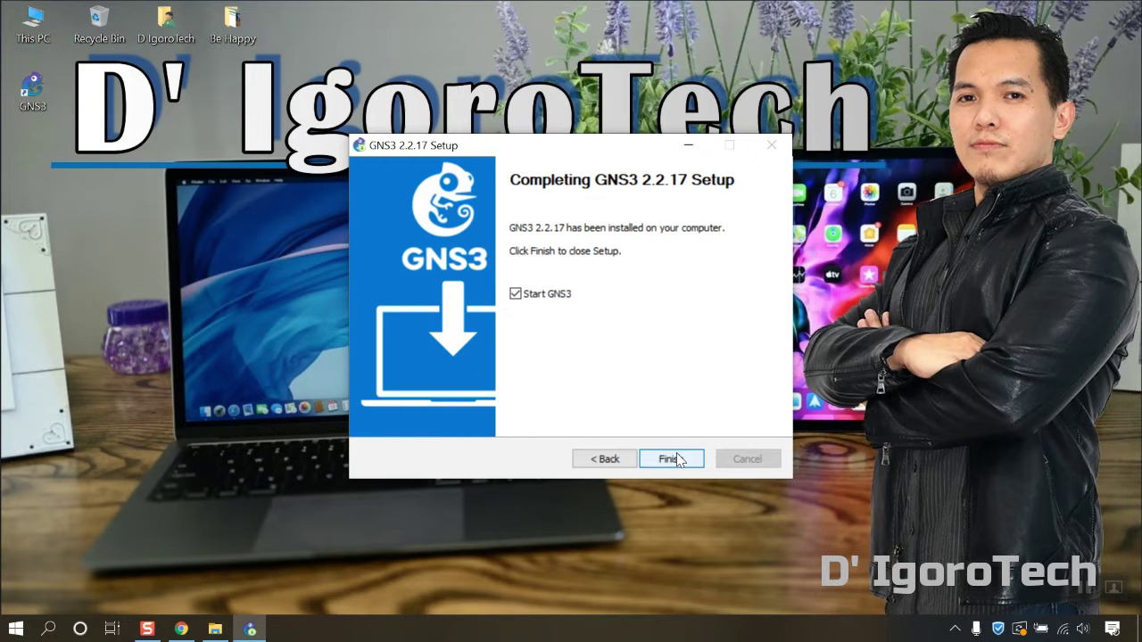
click(671, 458)
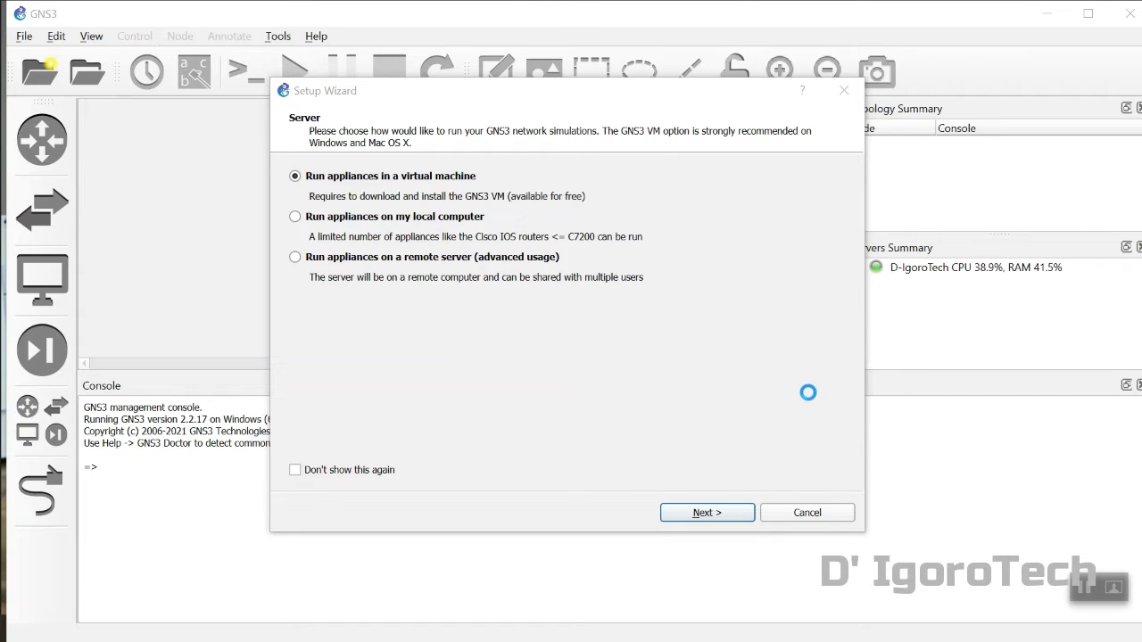
Cancel the GNS3 Setup Wizard and enlarge the canvas by shrinking the console panel
click(815, 511)
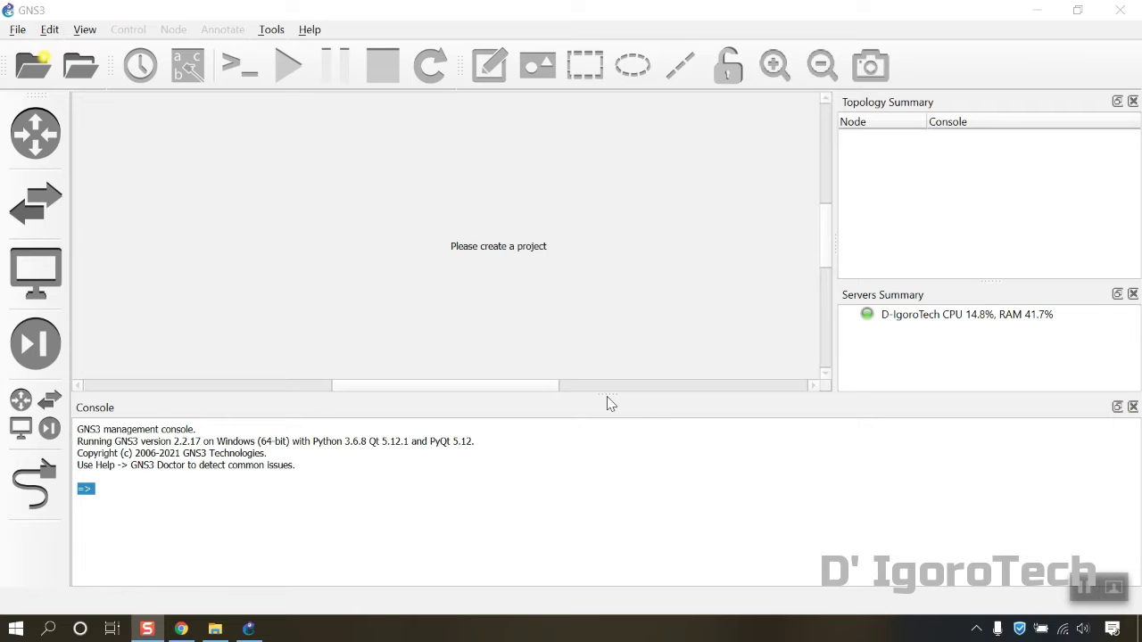
drag(605, 402, 611, 488)
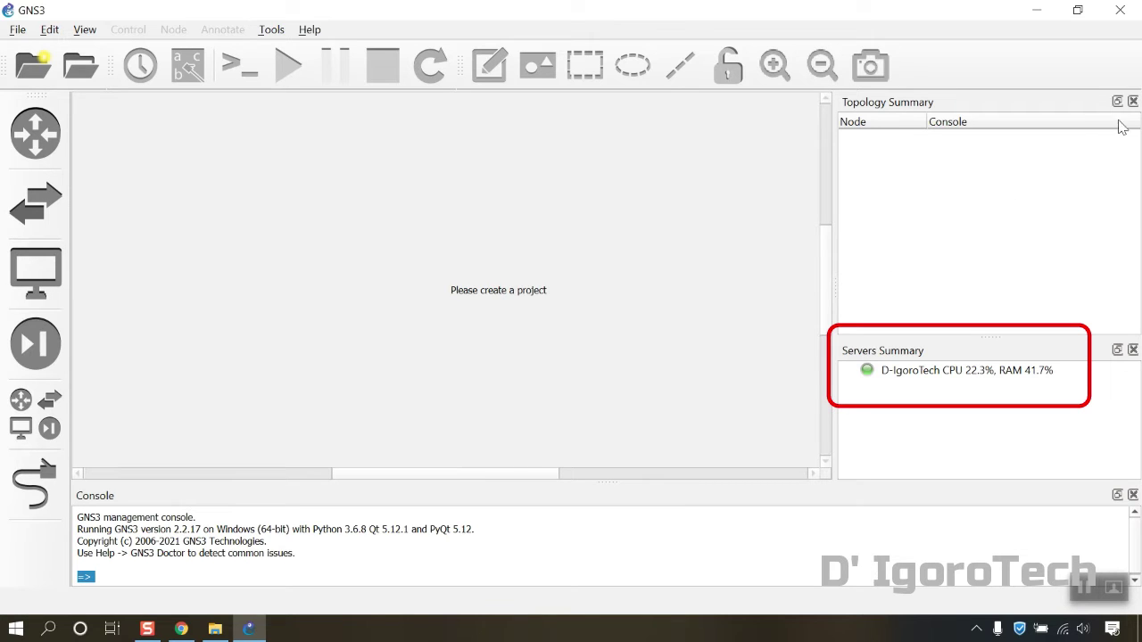
Restart GNS3, dismiss the new project dialog, and check the local 2.2.17 server's status
click(1119, 10)
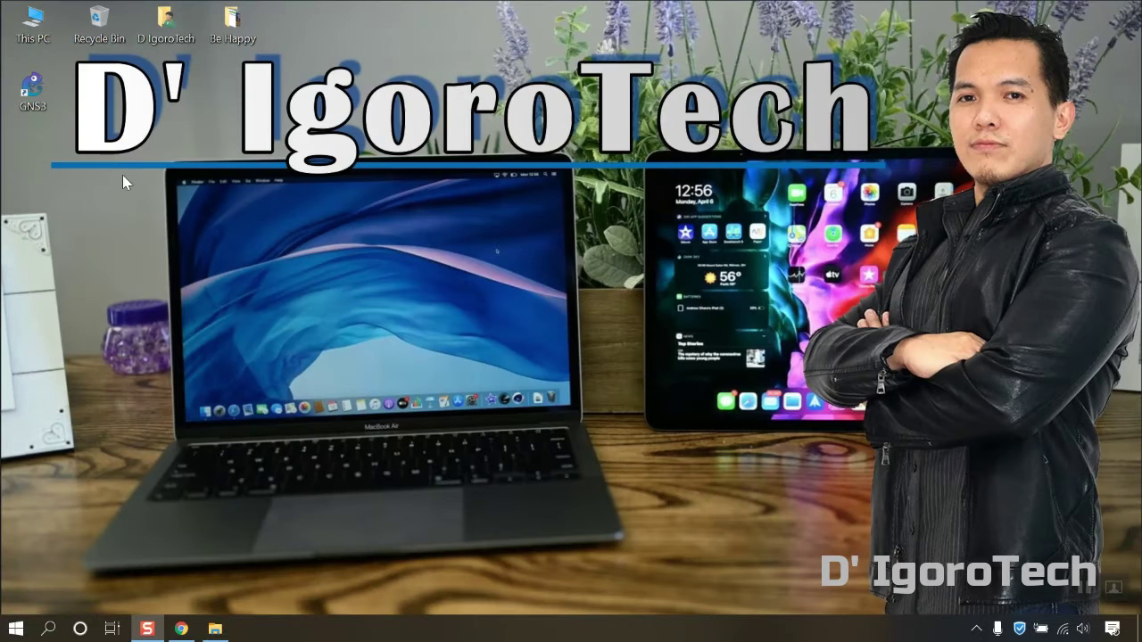
double_click(25, 89)
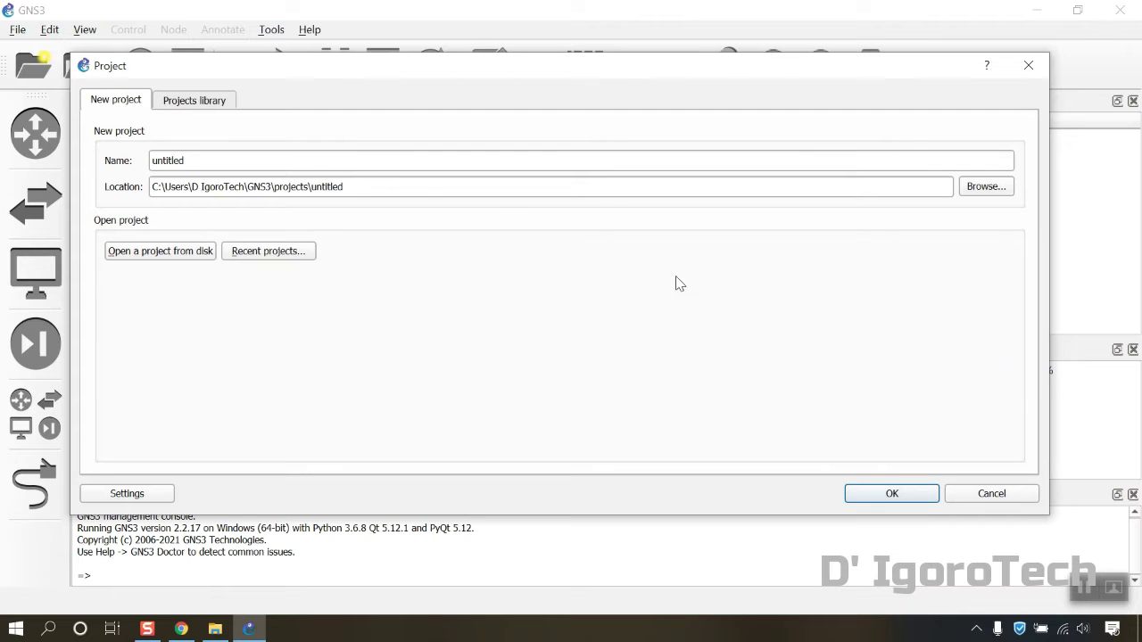
click(205, 162)
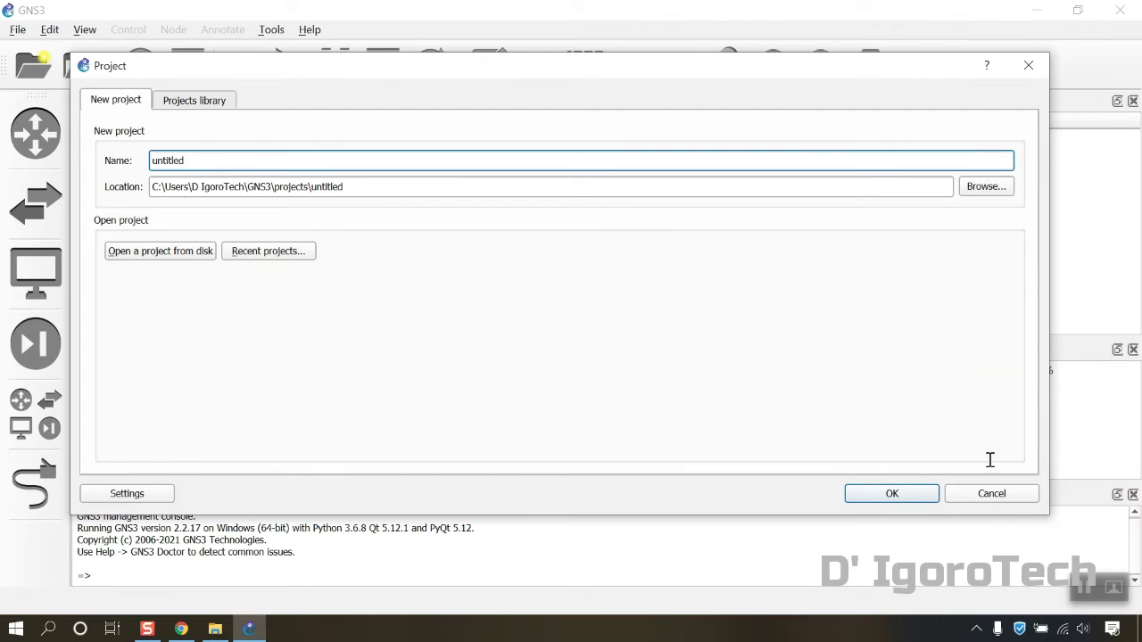
click(999, 493)
click(919, 371)
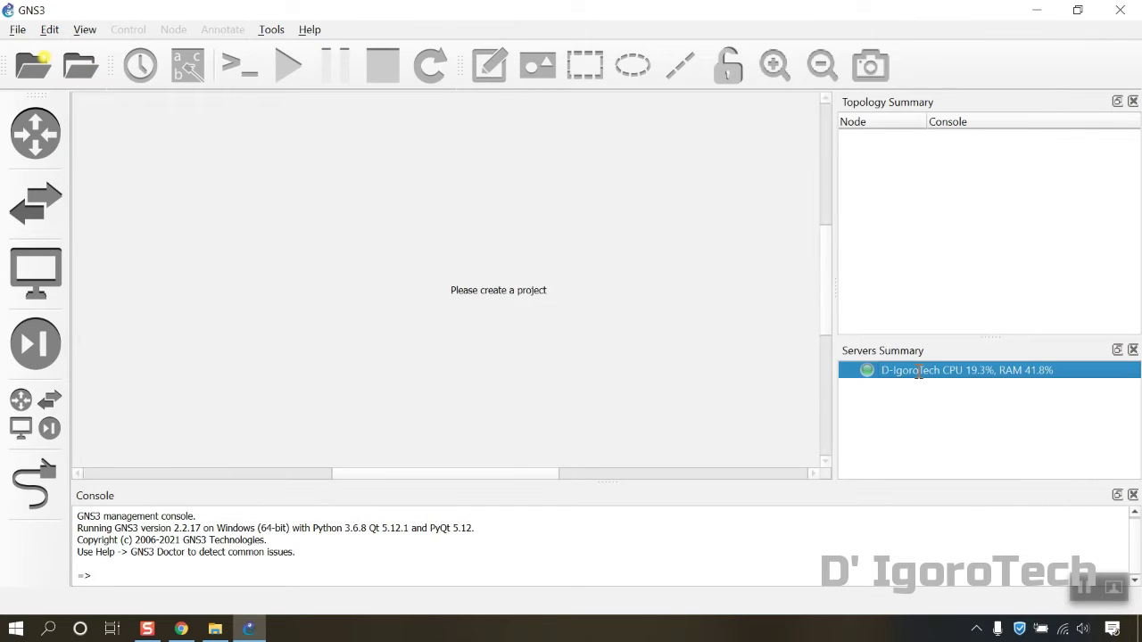
mouse_move(928, 375)
click(304, 32)
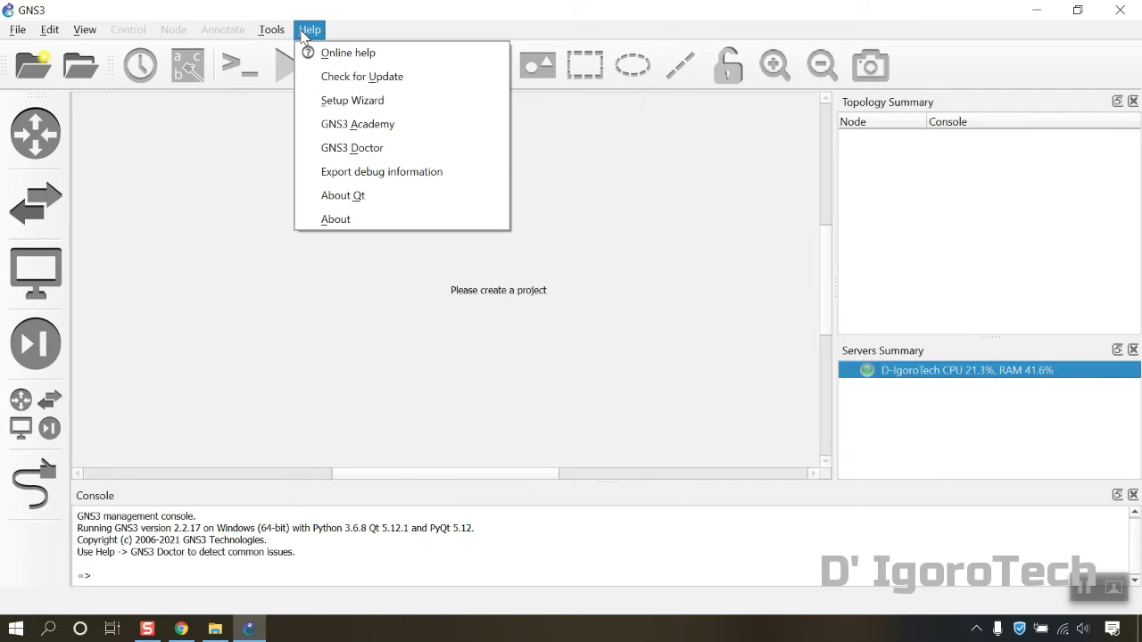
click(341, 160)
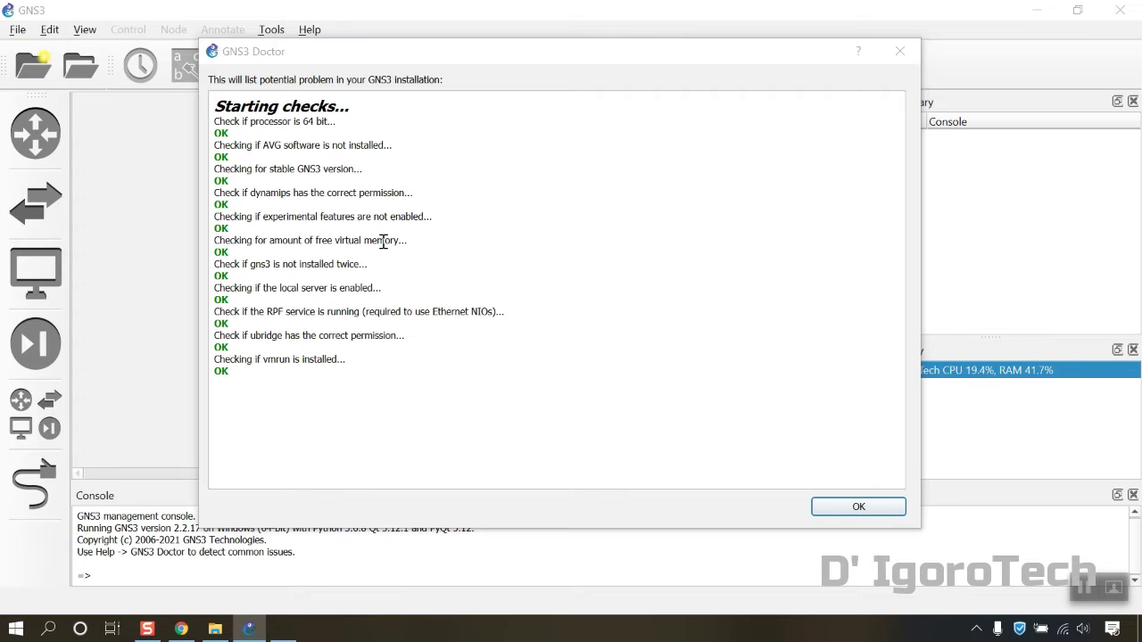
key(ctrl+shift+Escape)
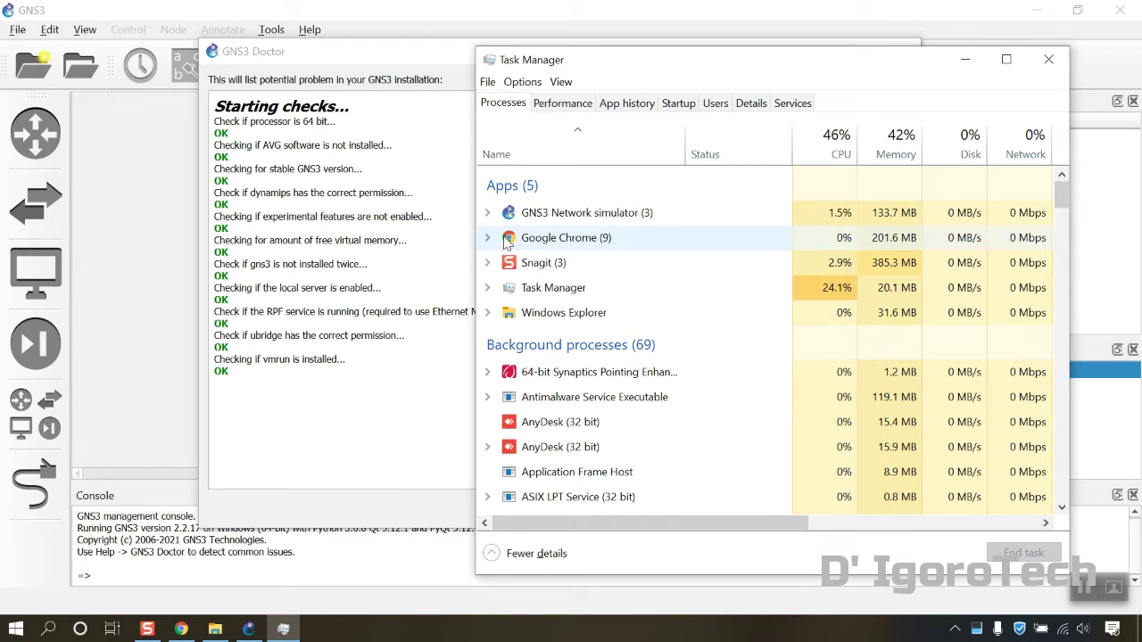
click(487, 213)
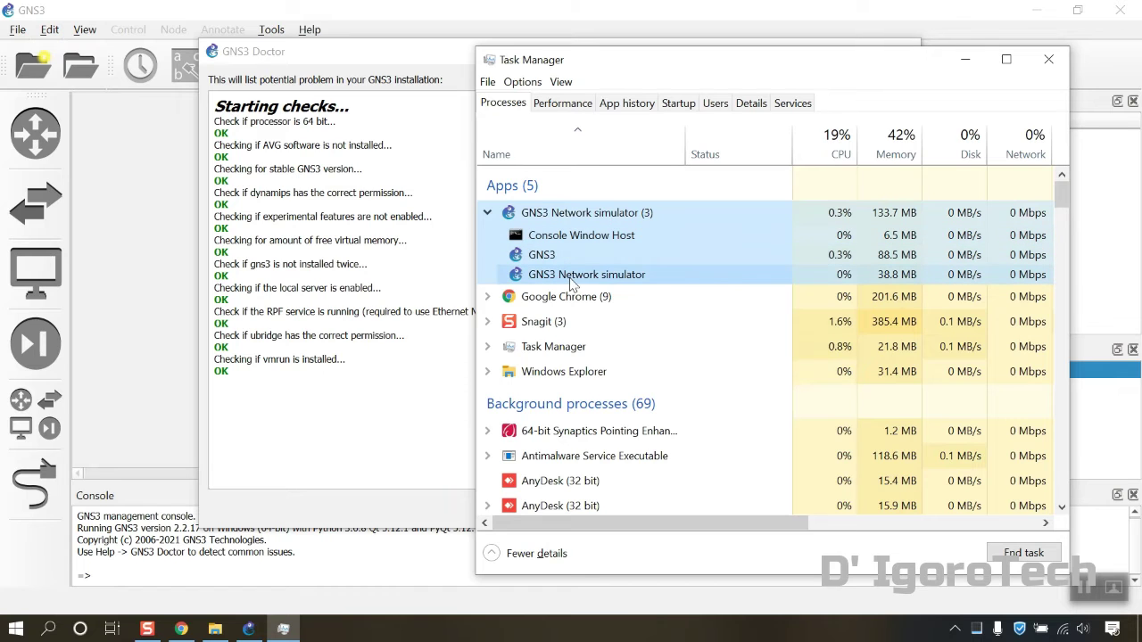
click(1049, 64)
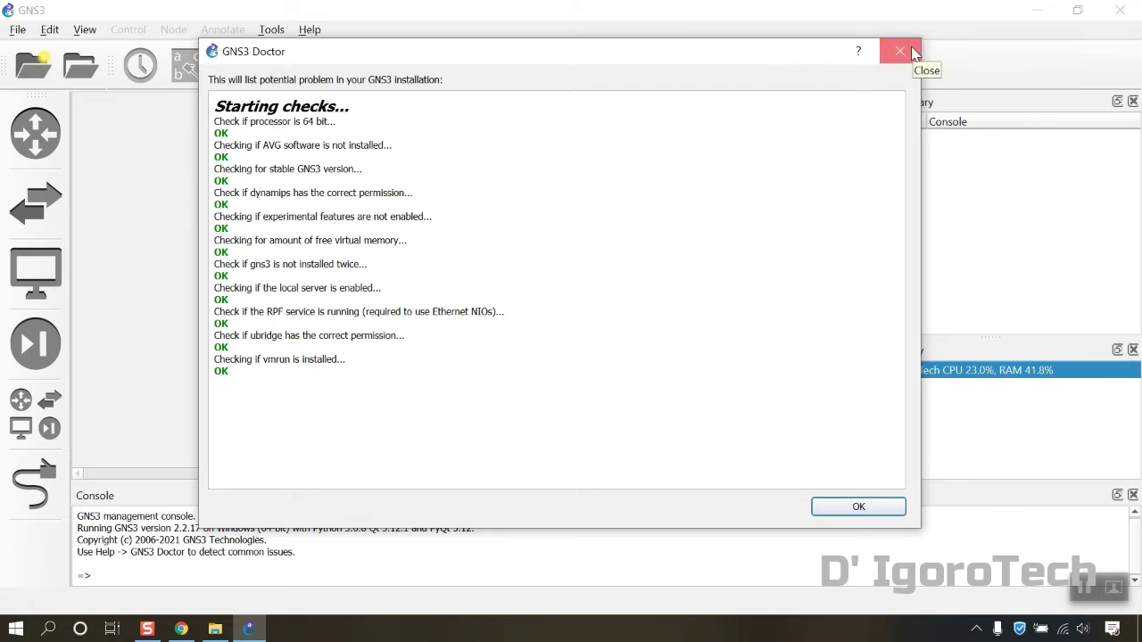
click(912, 51)
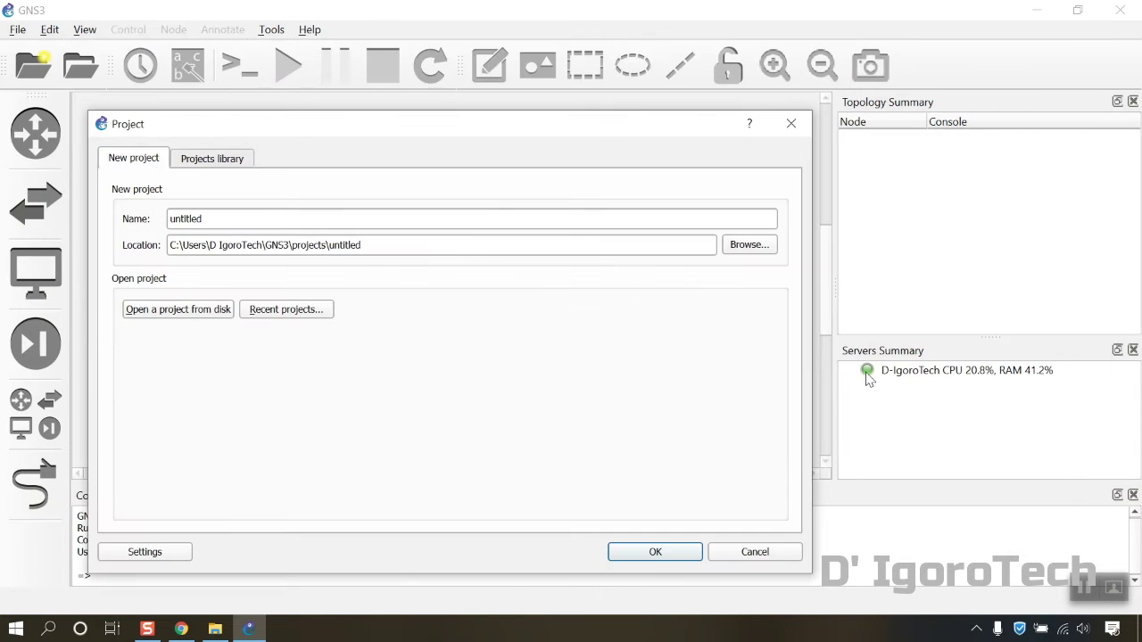
Start renaming the untitled project, then cancel the new-project dialog
click(229, 219)
drag(230, 218, 165, 219)
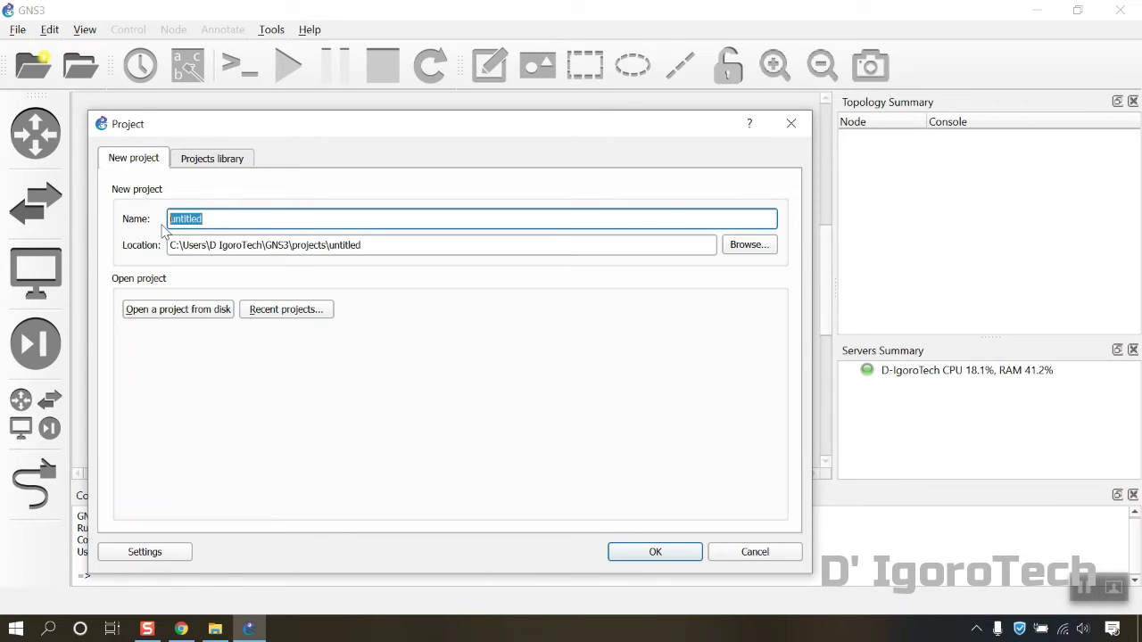
text(New Project)
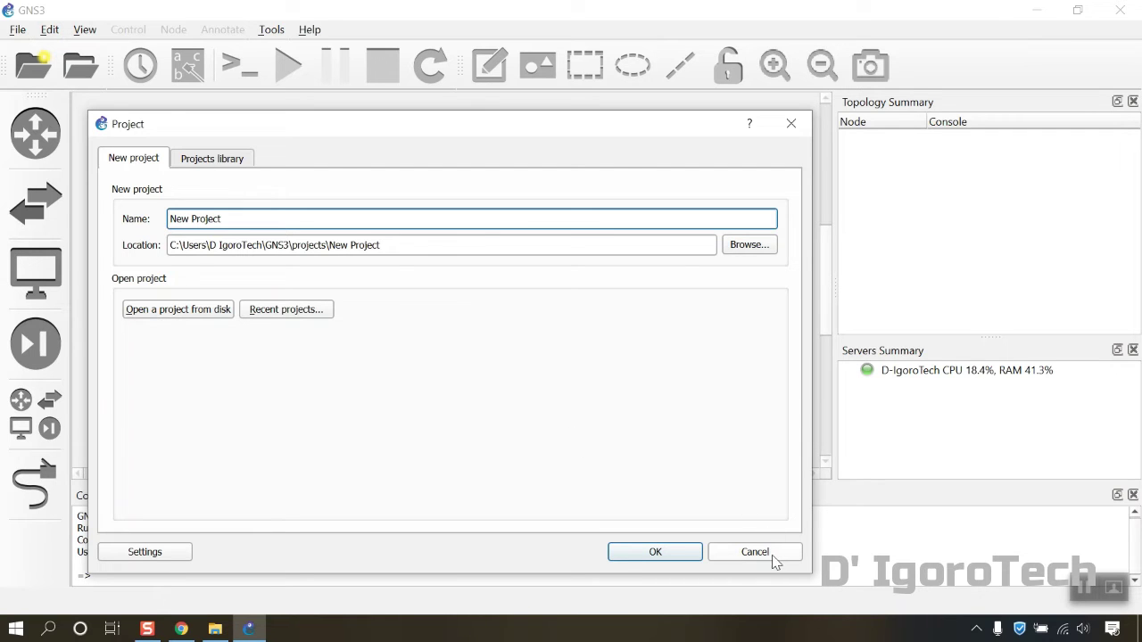
click(791, 125)
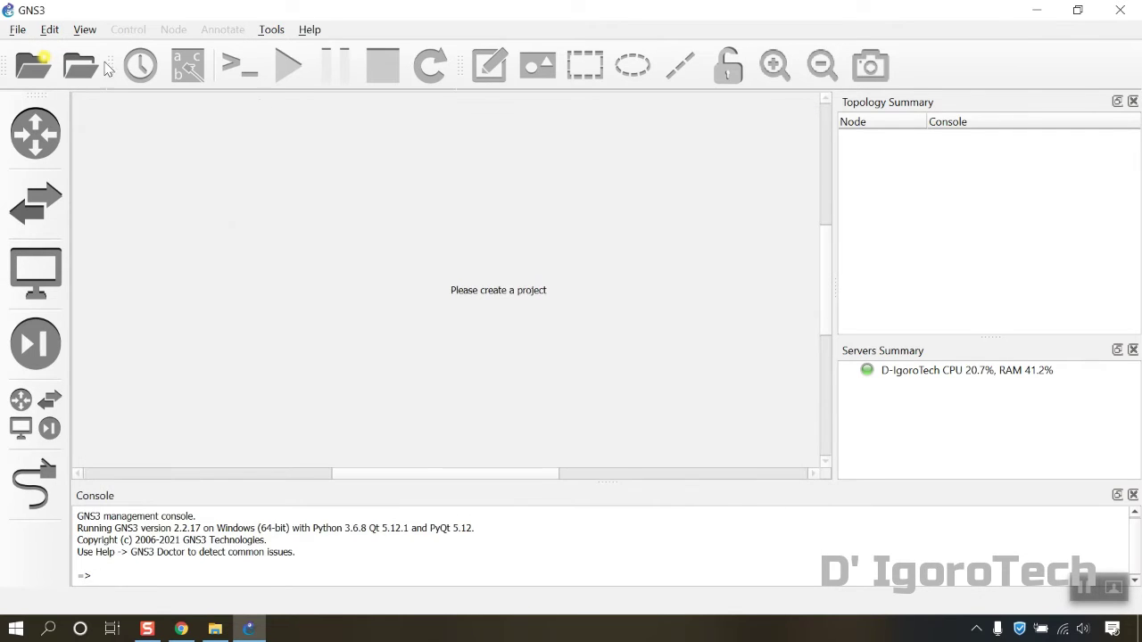
Create a blank project named 'New Project', overwriting the existing one, and check the console warning
click(18, 30)
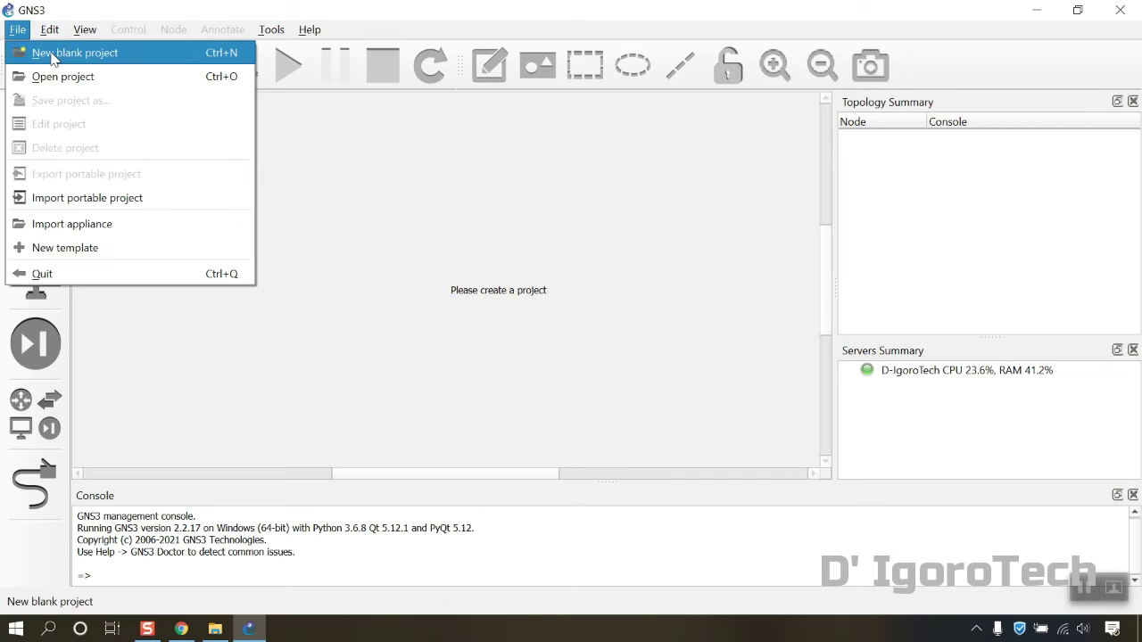
click(52, 52)
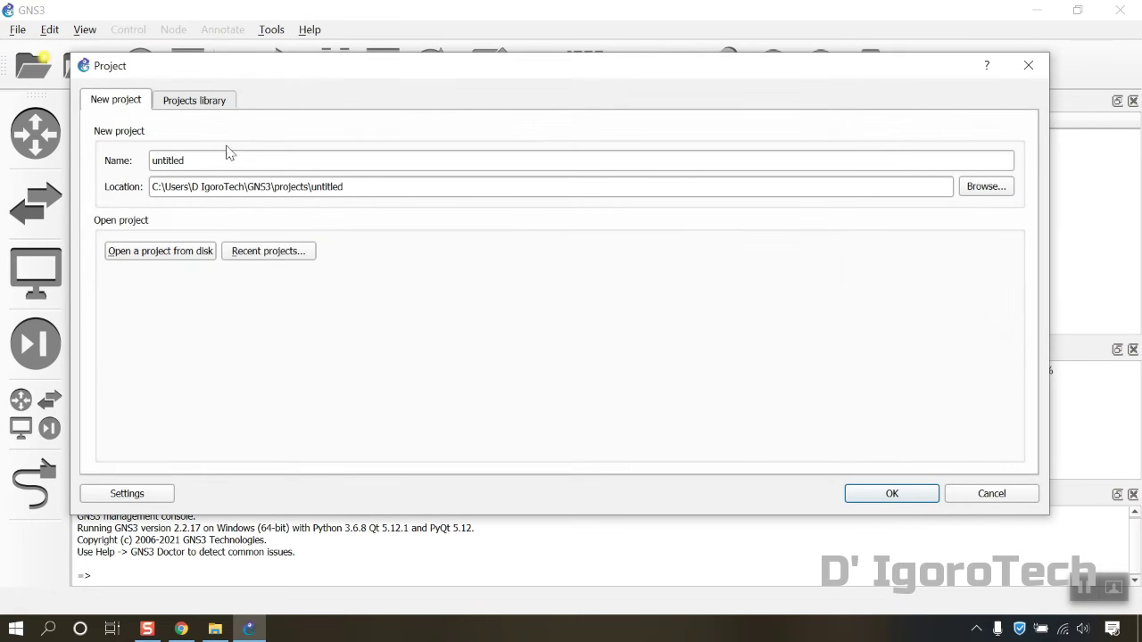
drag(184, 160, 151, 160)
text(New Project)
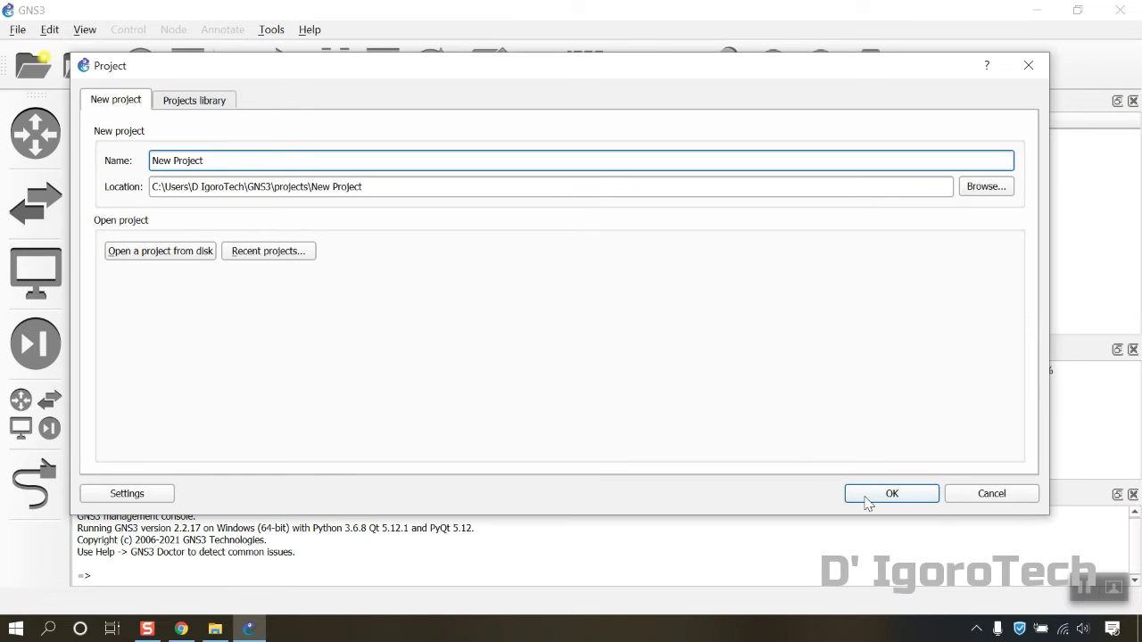
click(867, 501)
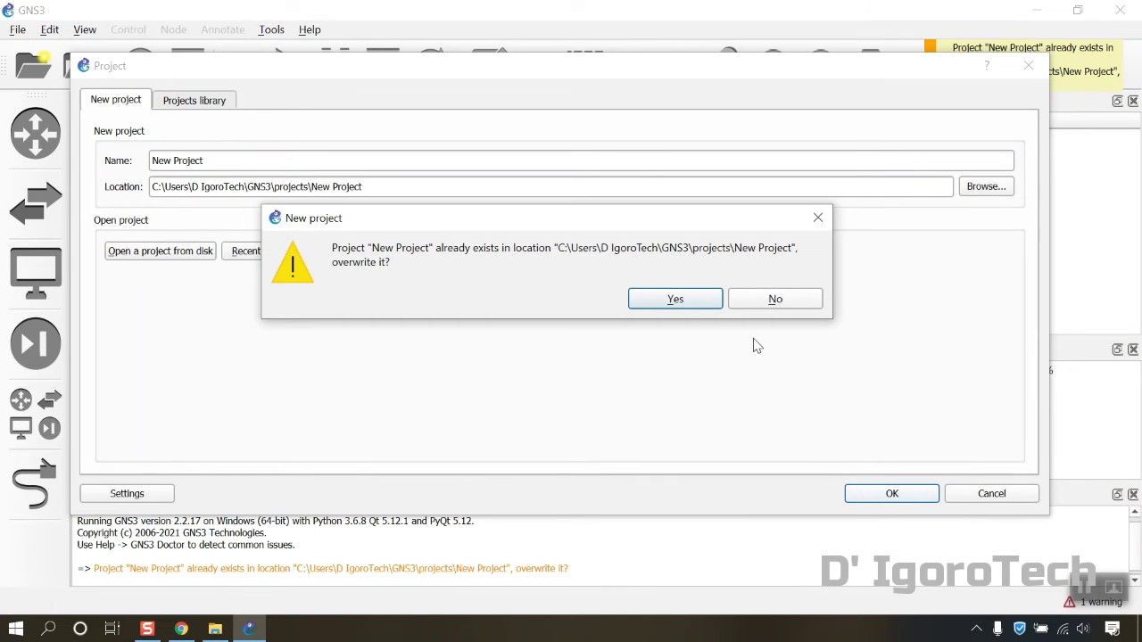
click(675, 300)
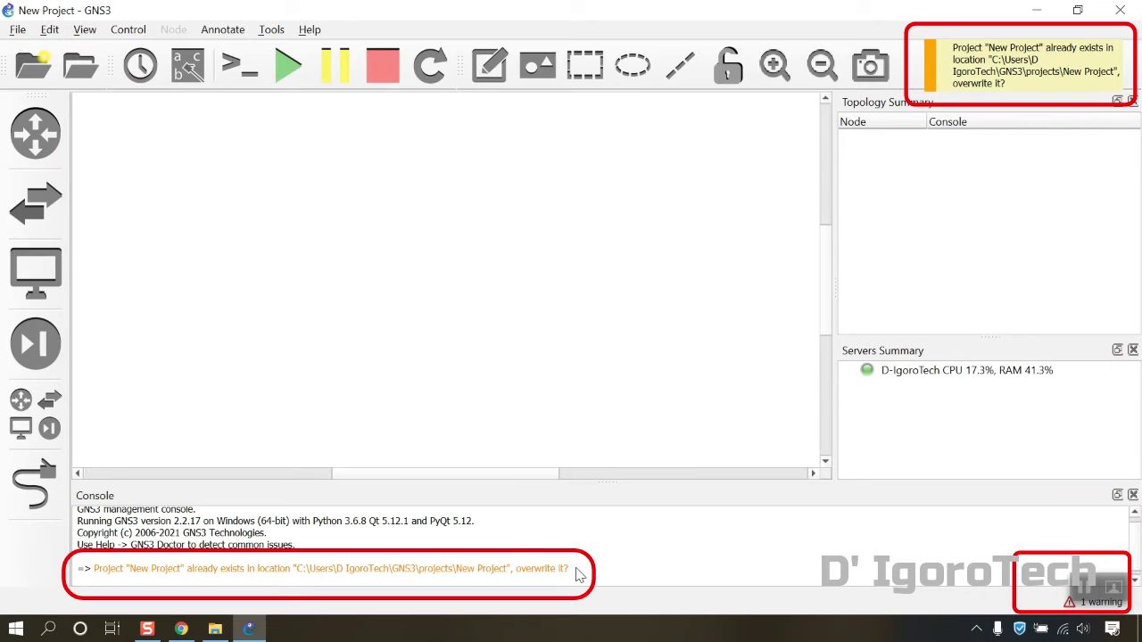
drag(576, 571, 239, 573)
Place an Ethernet switch and two VPCS hosts, PC1 and PC2, on the workspace
click(237, 571)
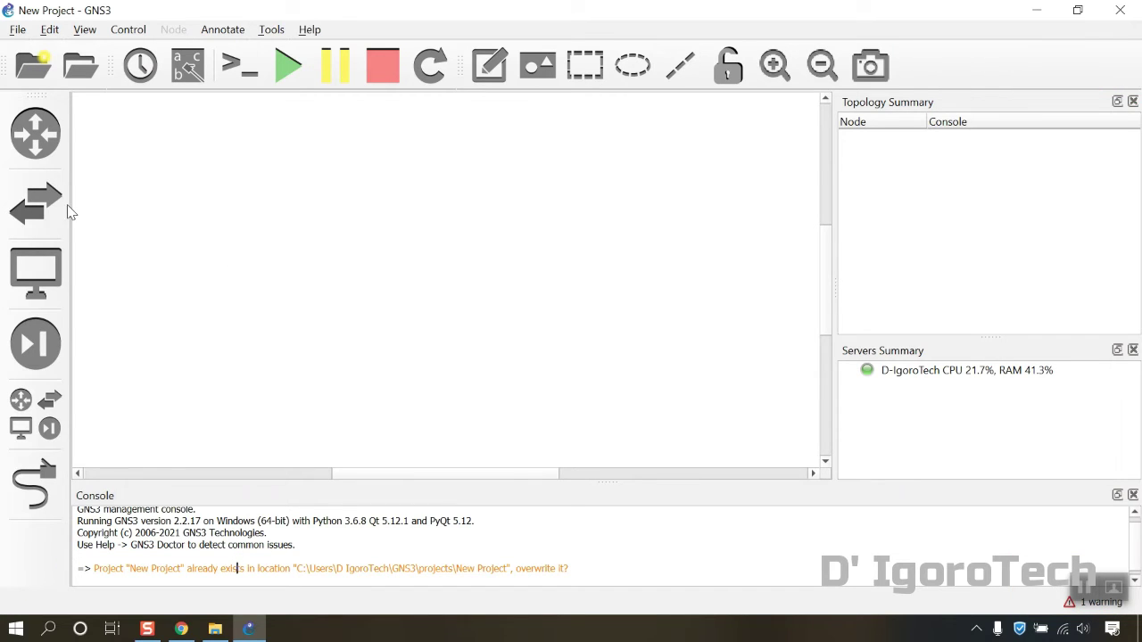
click(36, 203)
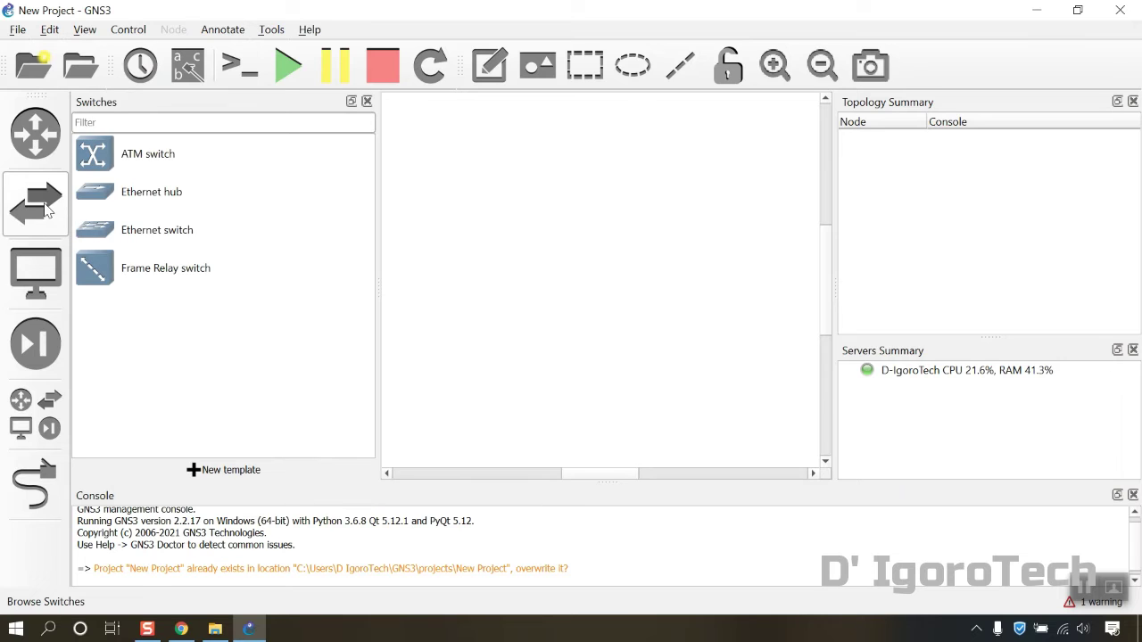
drag(204, 229, 510, 254)
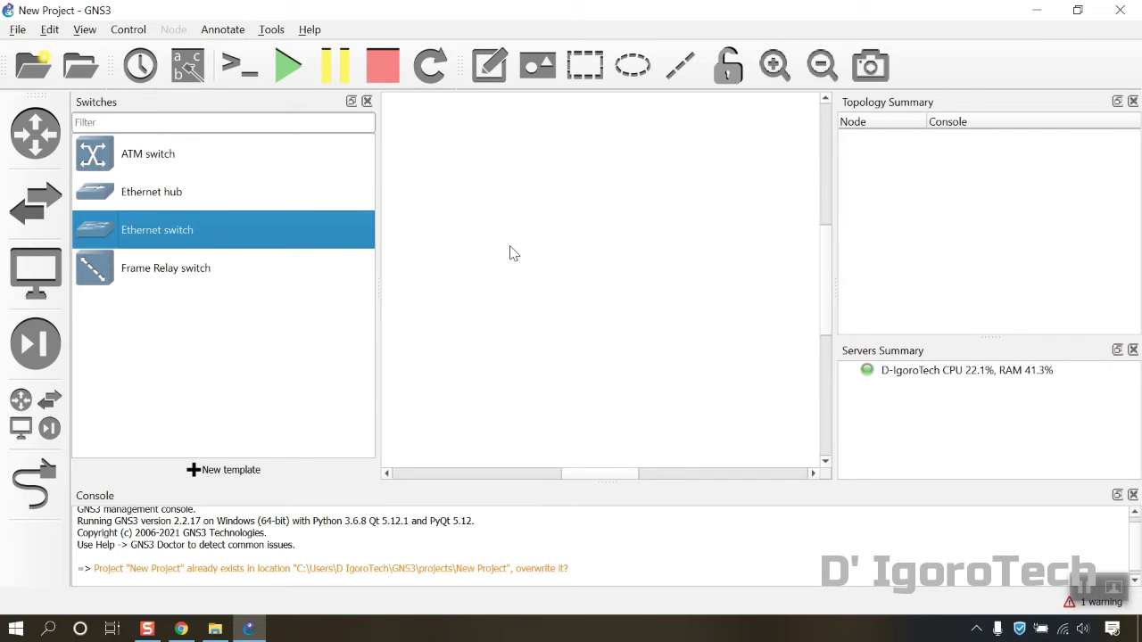
click(24, 259)
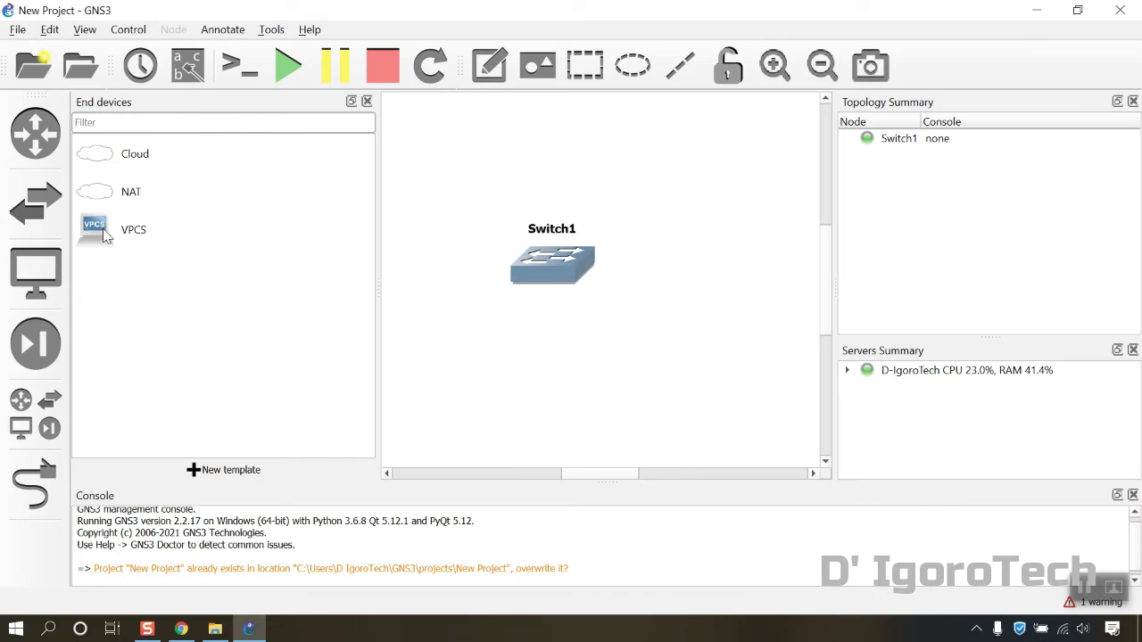
drag(104, 234, 474, 357)
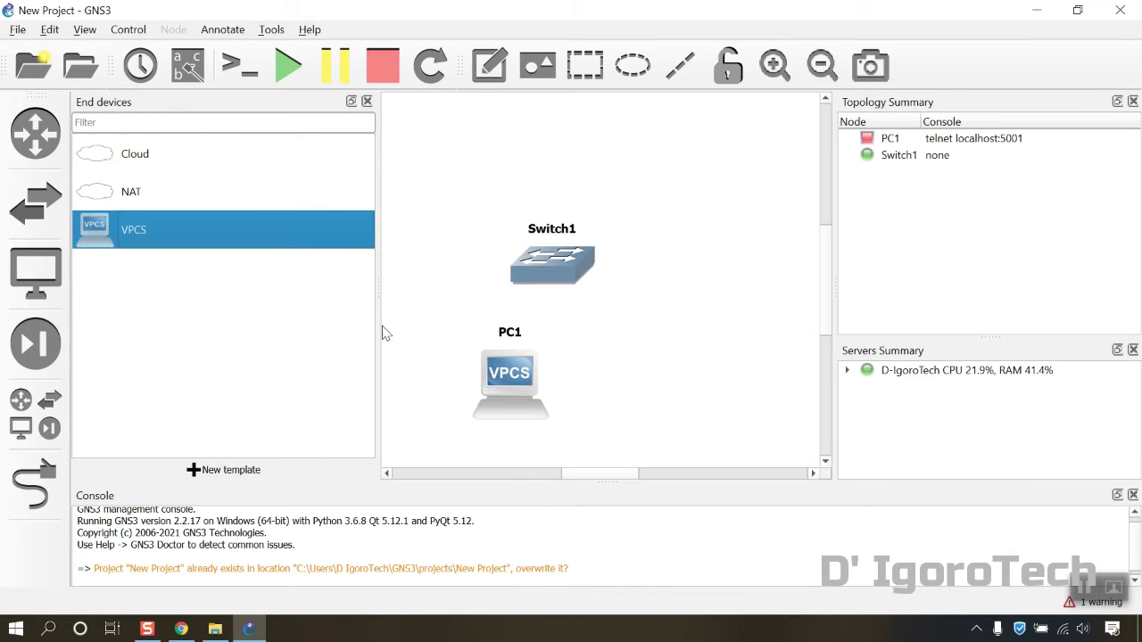
drag(136, 240, 730, 406)
Arrange PC1, Switch1 and PC2 in a row with the switch in the middle
click(366, 100)
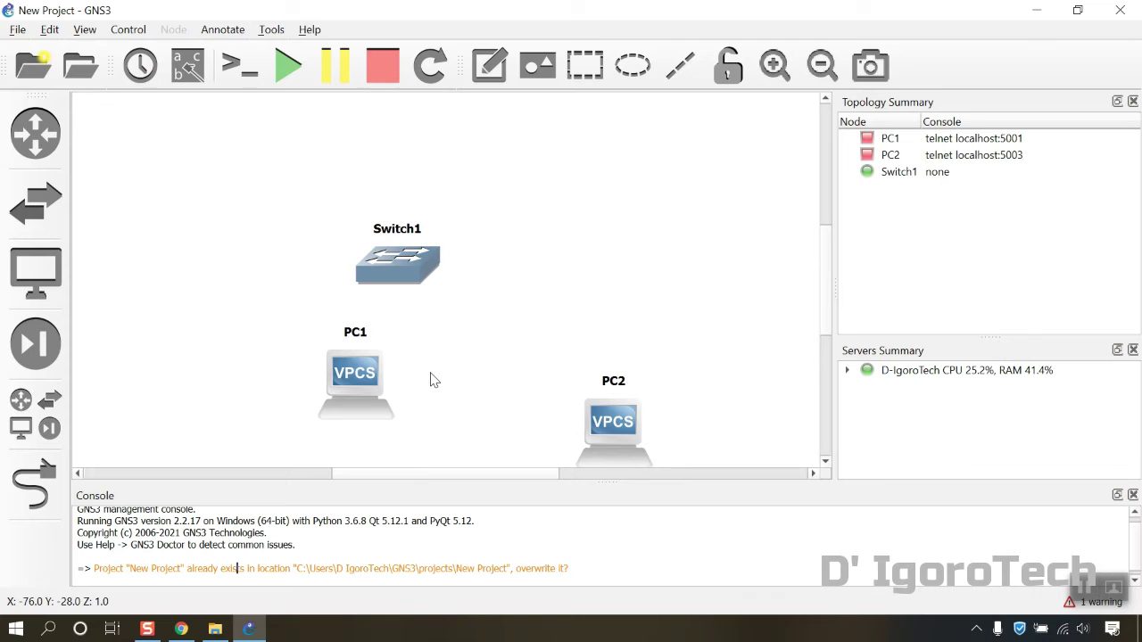
drag(397, 264, 449, 281)
drag(351, 384, 236, 302)
drag(606, 433, 636, 288)
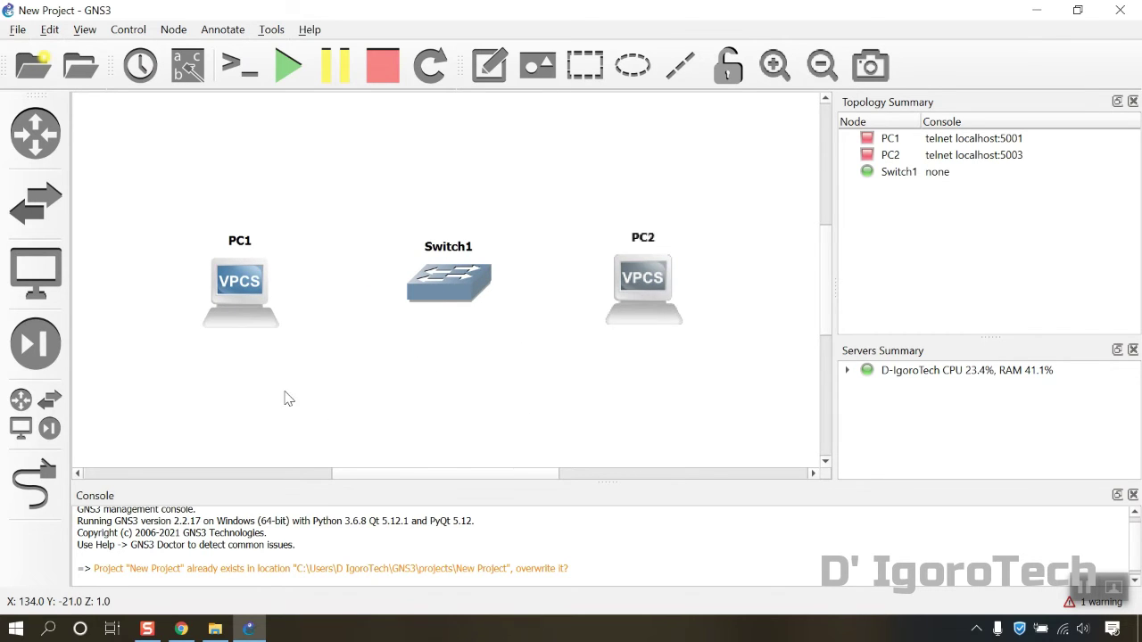
Cable PC1's Ethernet0 to Switch1's Ethernet0
click(32, 486)
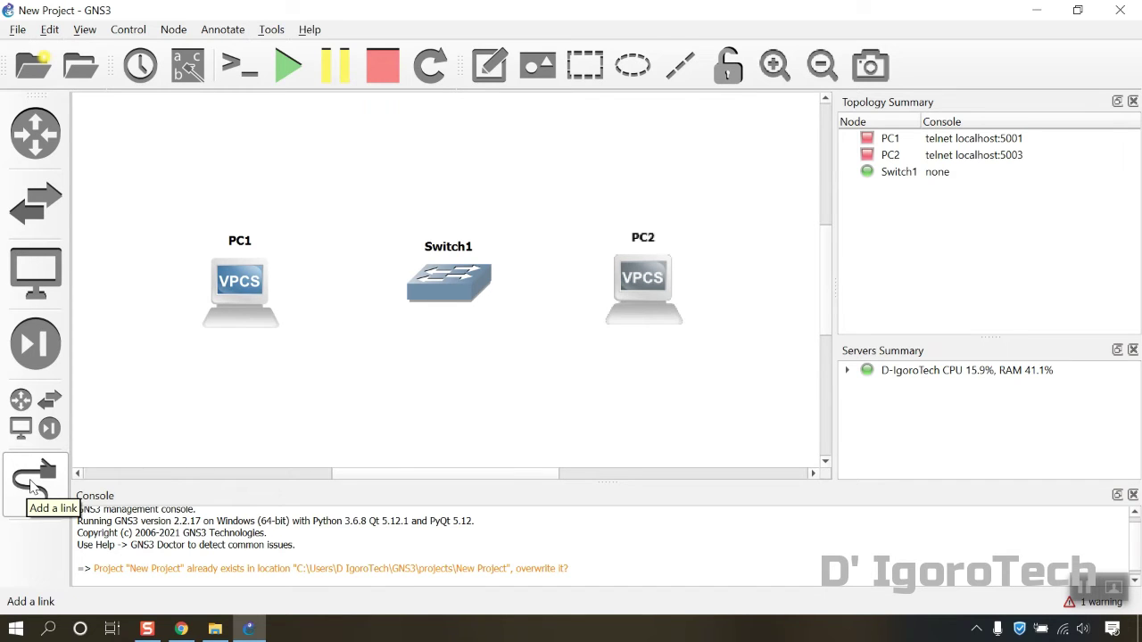
click(31, 486)
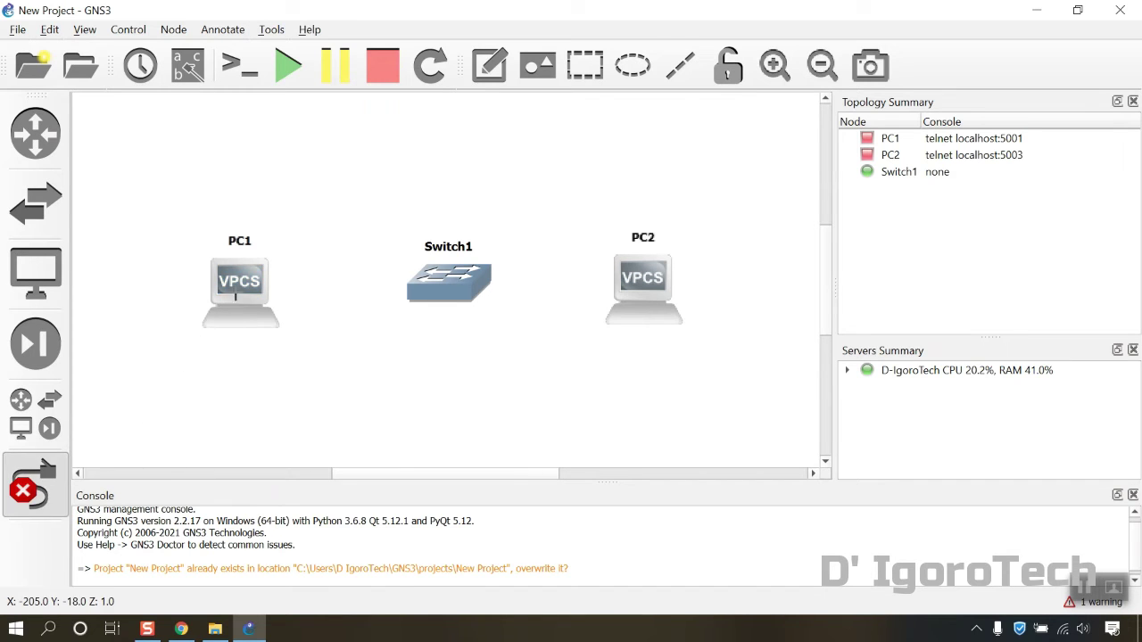
click(237, 286)
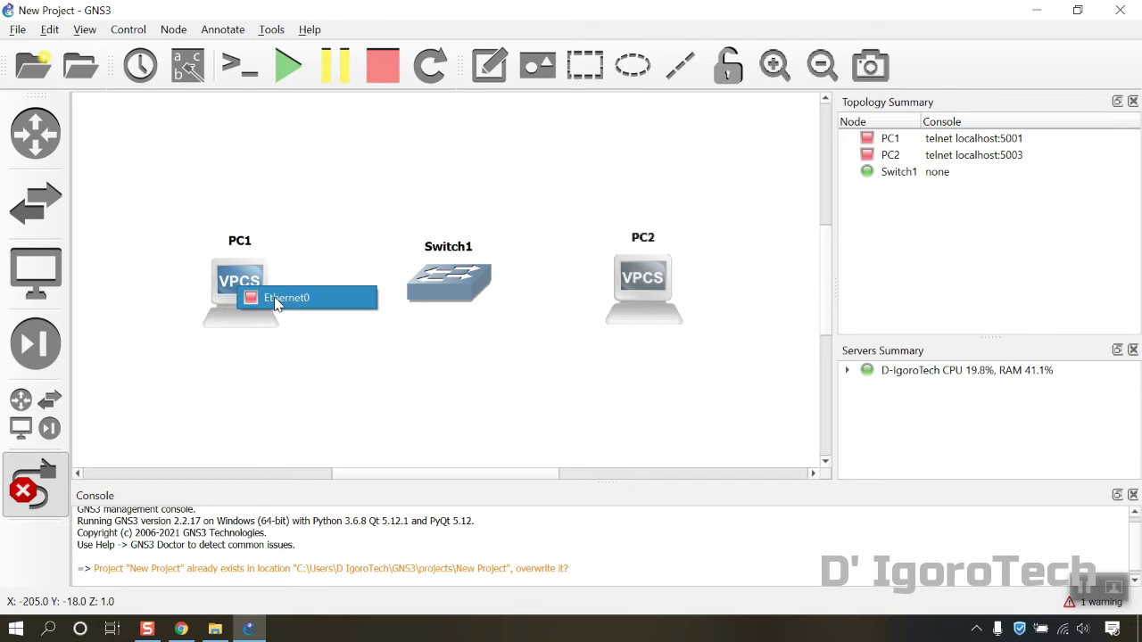
click(268, 296)
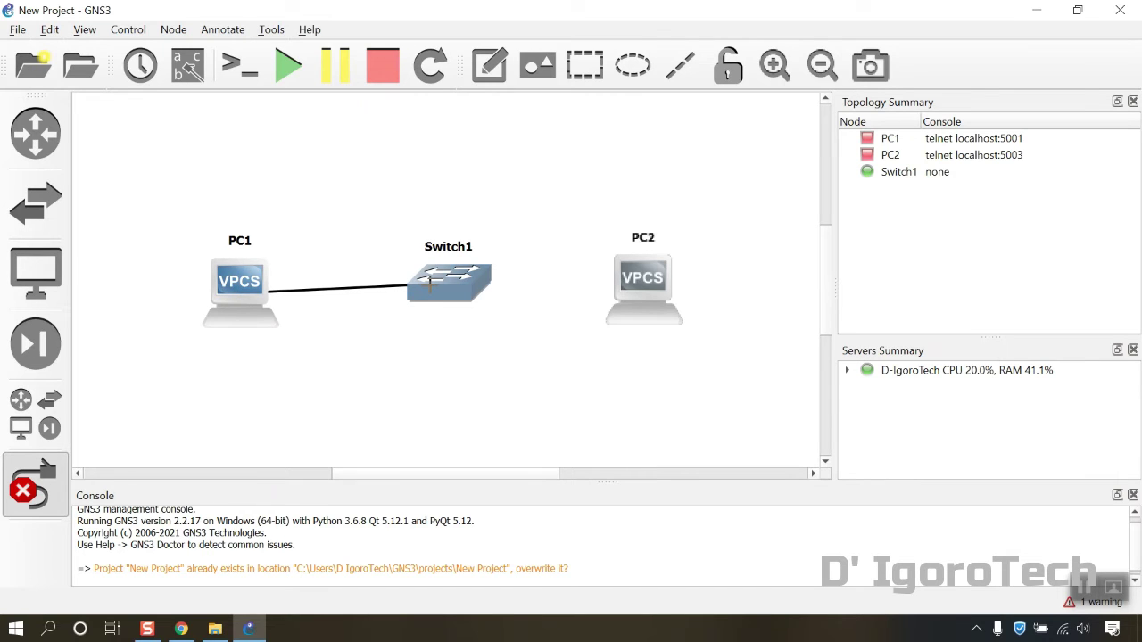
click(431, 286)
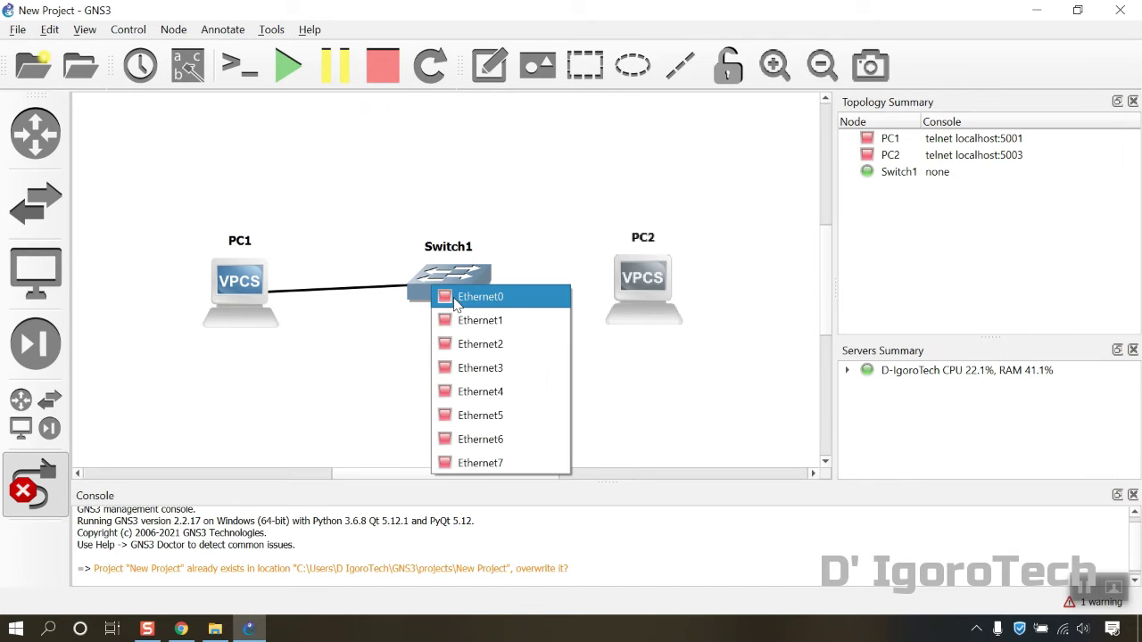
click(455, 299)
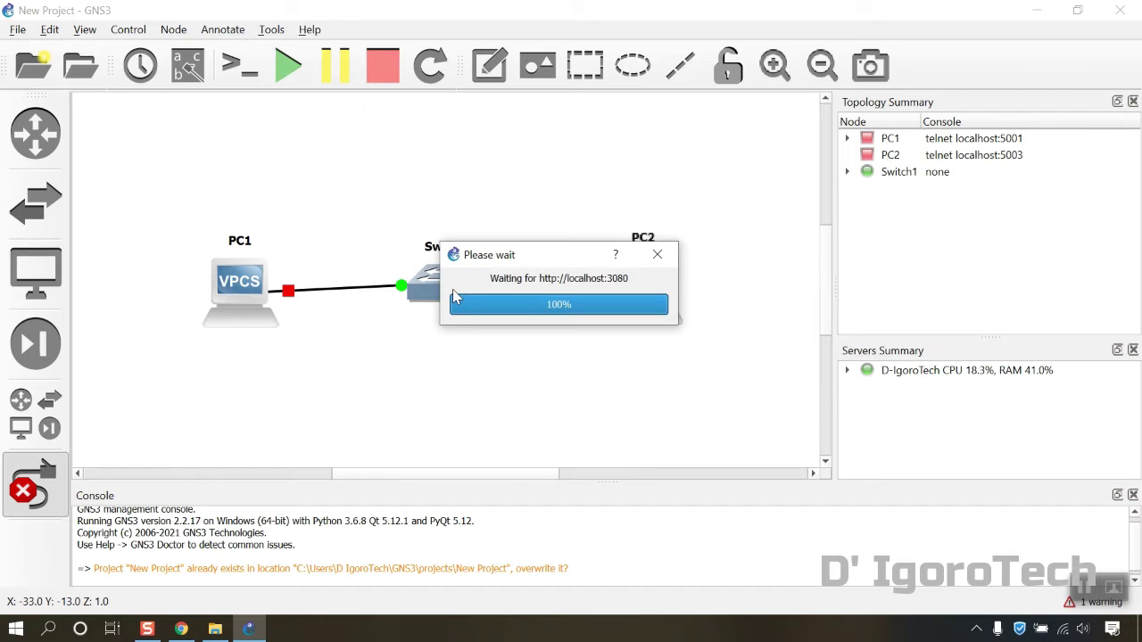
Cable Switch1's Ethernet1 to PC2's Ethernet0, then open PC1's console
click(452, 290)
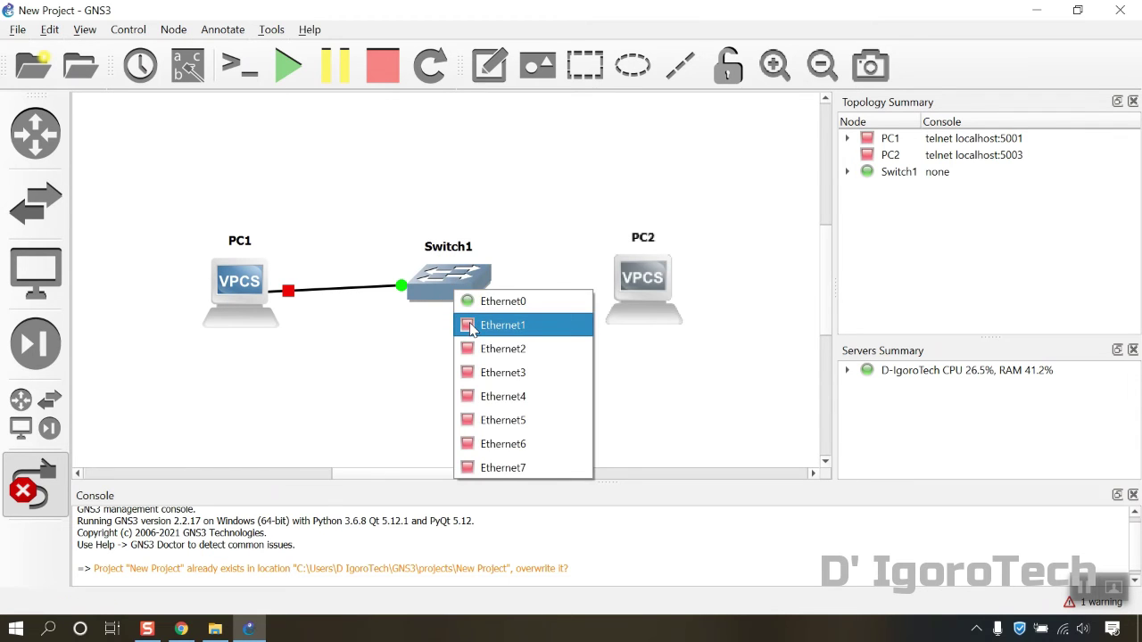
click(471, 327)
click(640, 290)
click(647, 302)
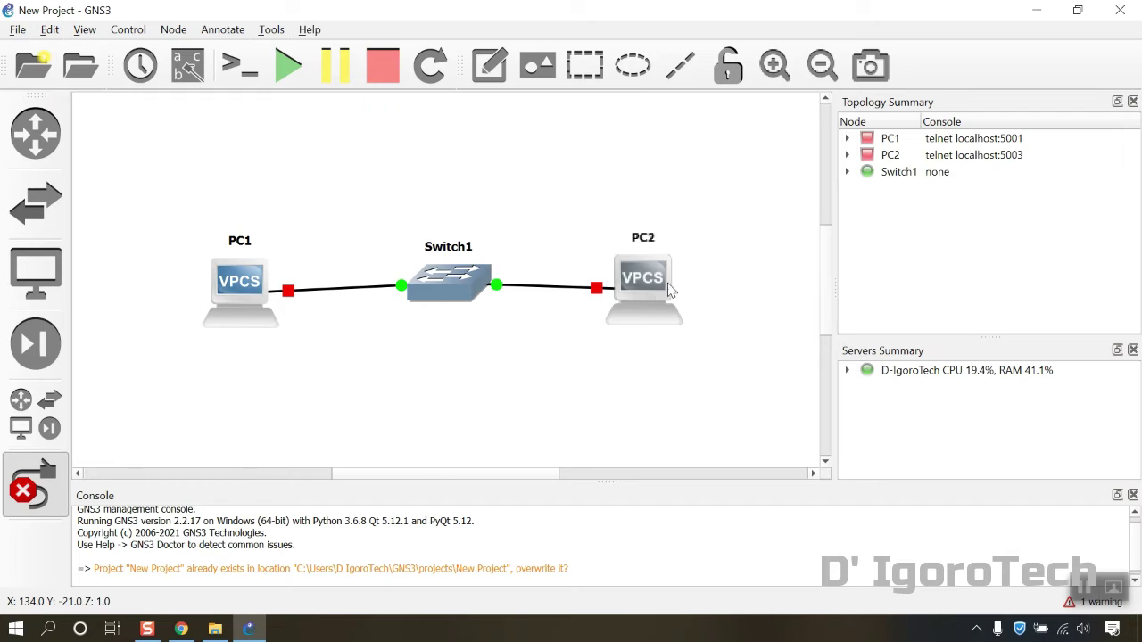
double_click(243, 286)
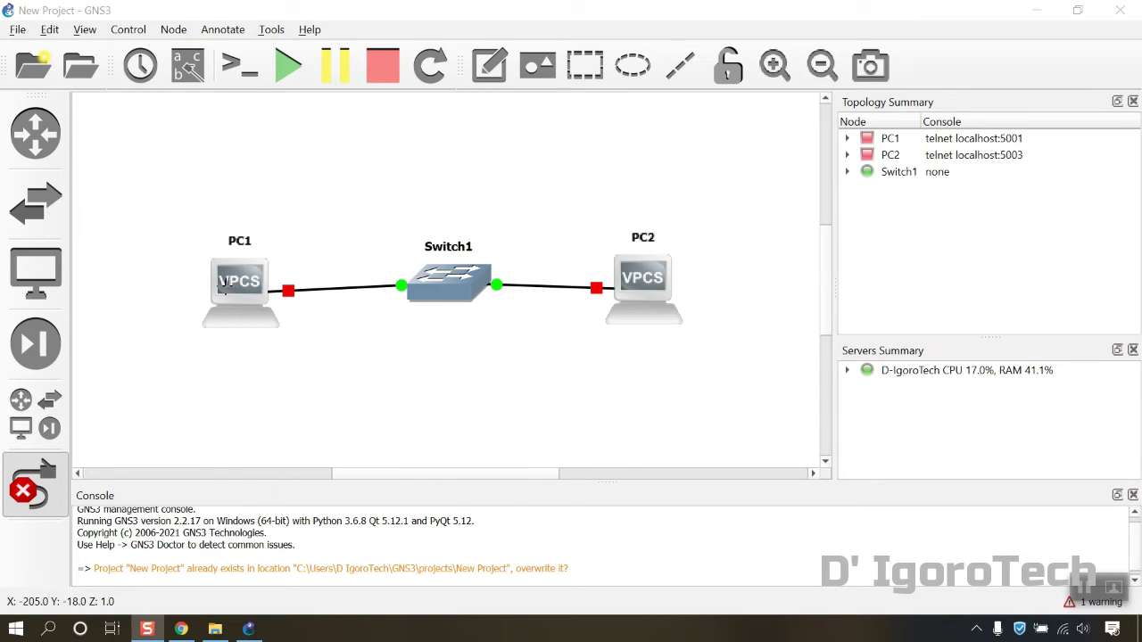
Give PC1 the blue circle client symbol and nudge it up and left
right_click(225, 283)
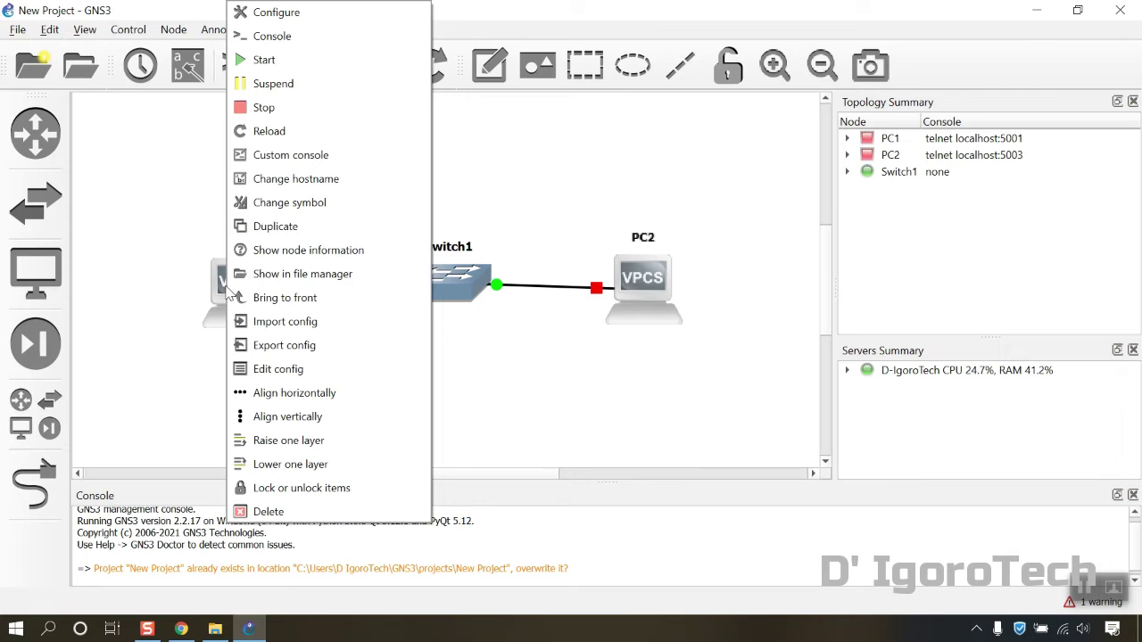
click(272, 202)
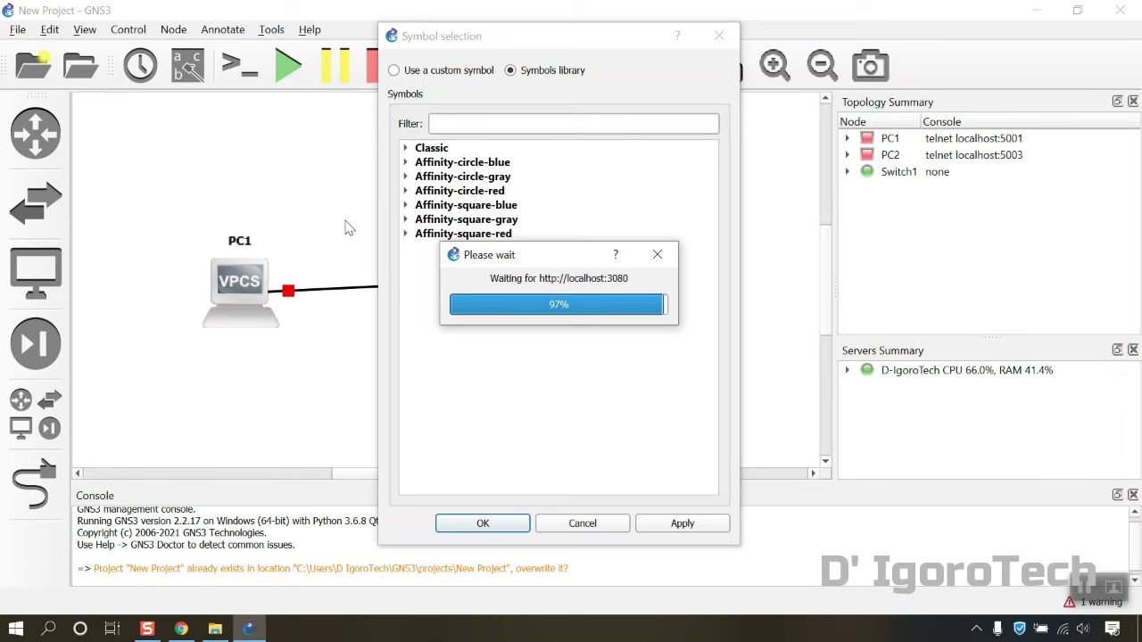
click(406, 162)
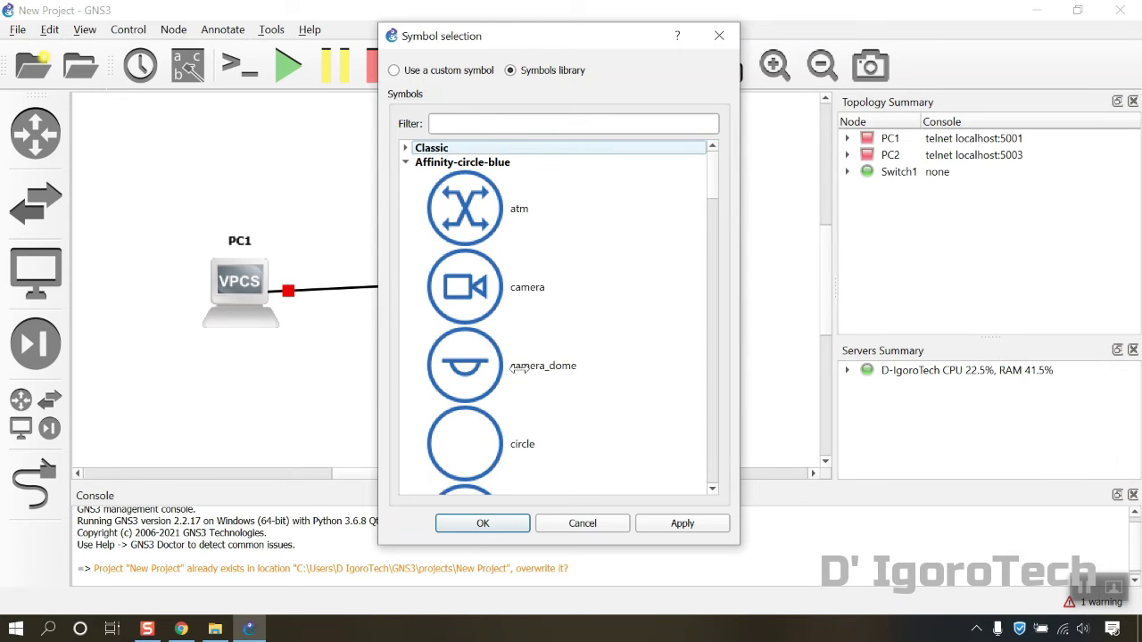
scroll(522, 373, down, 1)
click(497, 131)
text(cli)
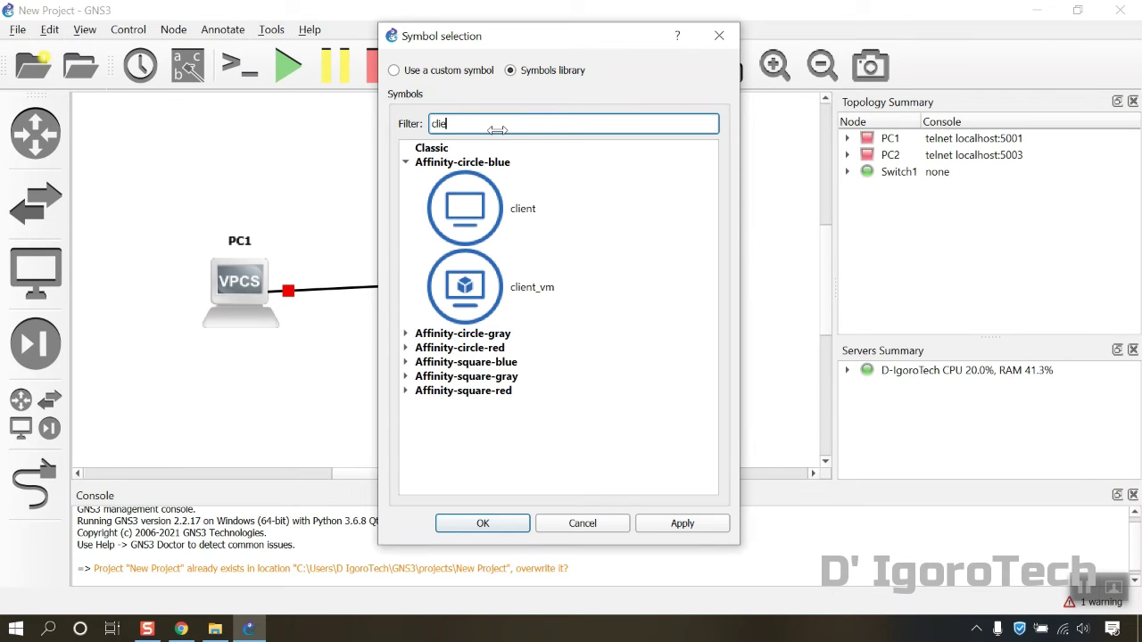
text(e)
click(459, 226)
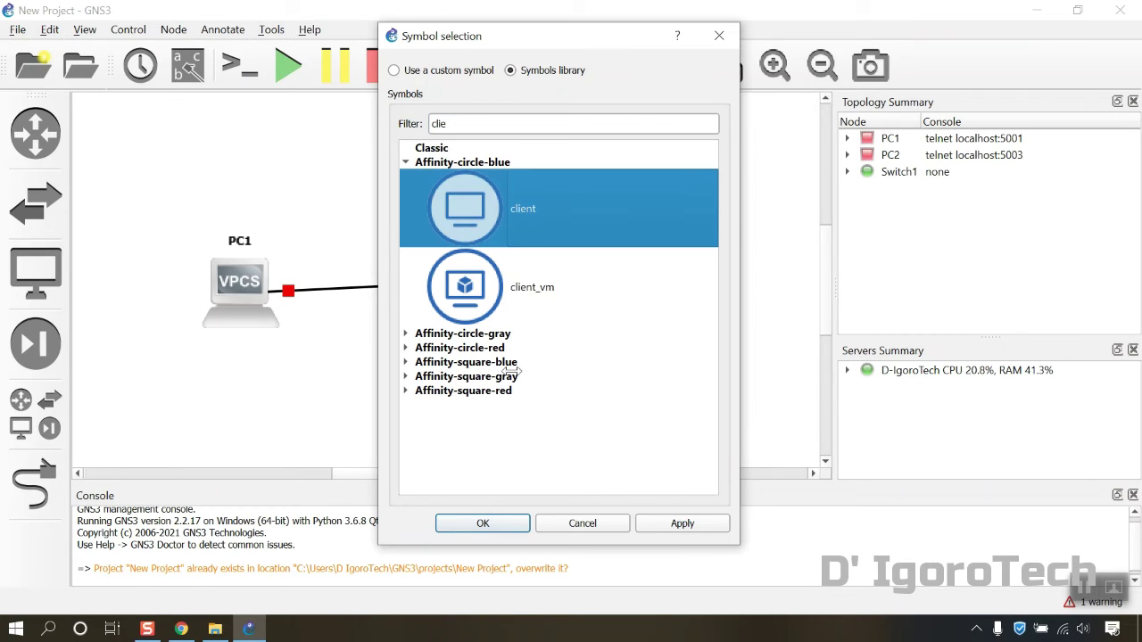
click(683, 524)
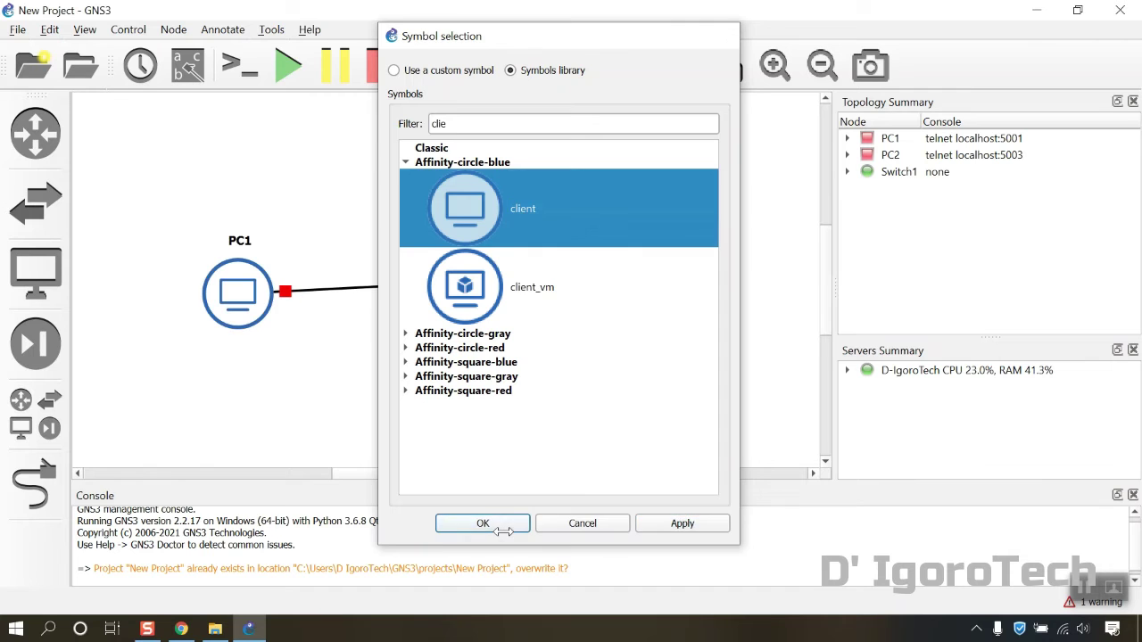
click(496, 527)
drag(240, 303, 220, 295)
Change Switch1's symbol to the Affinity-square-blue switch icon
right_click(450, 299)
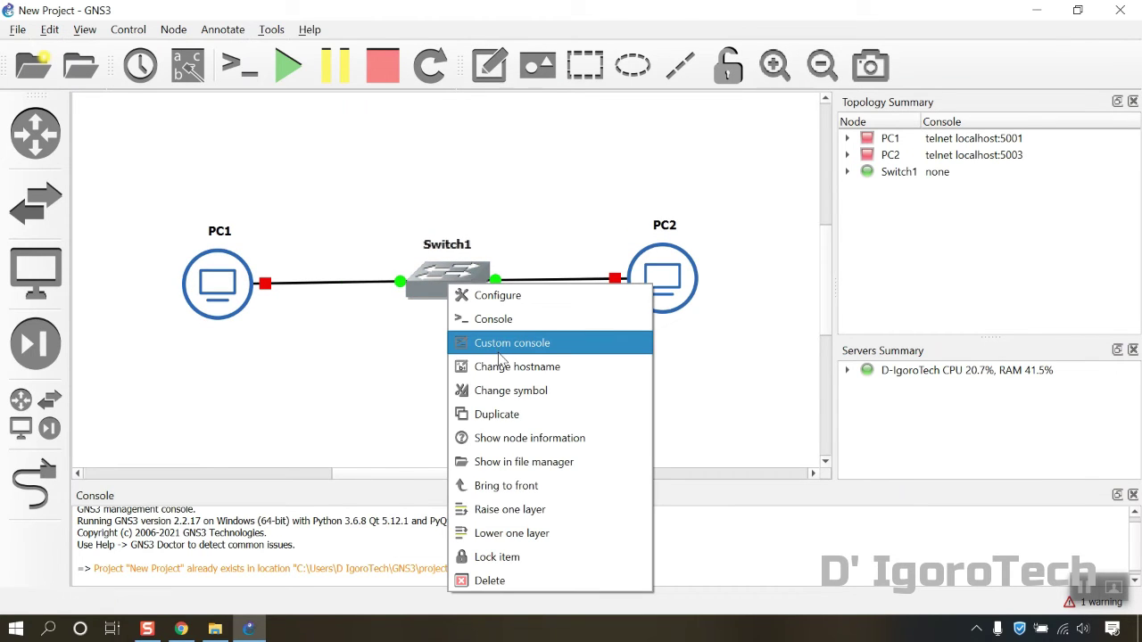
click(504, 390)
click(406, 164)
click(406, 164)
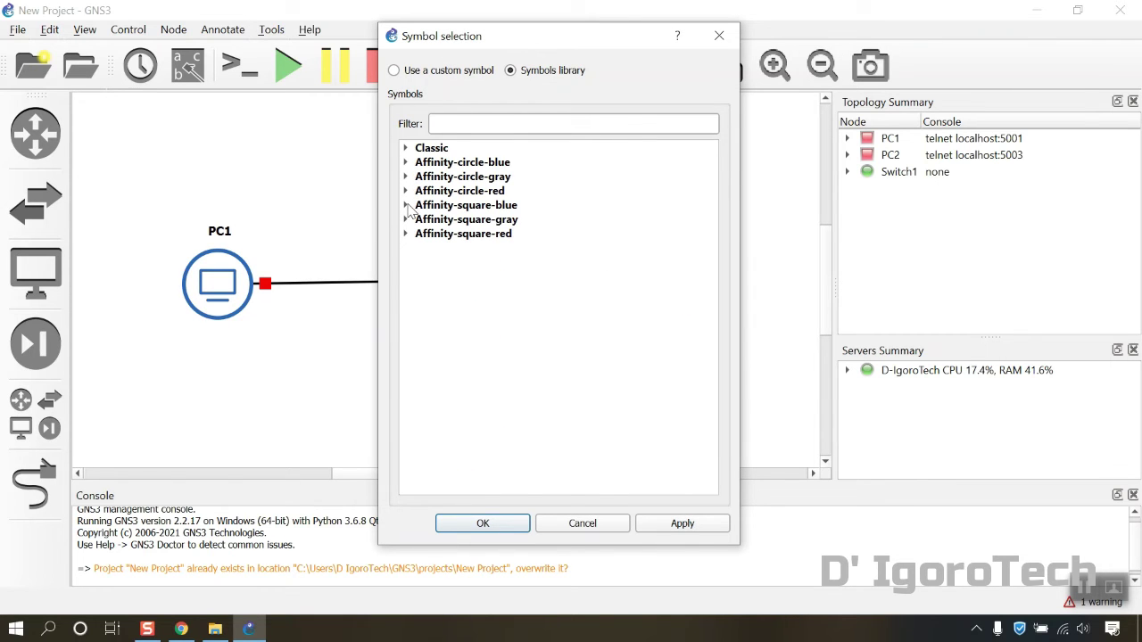
click(406, 205)
click(492, 125)
text(swi)
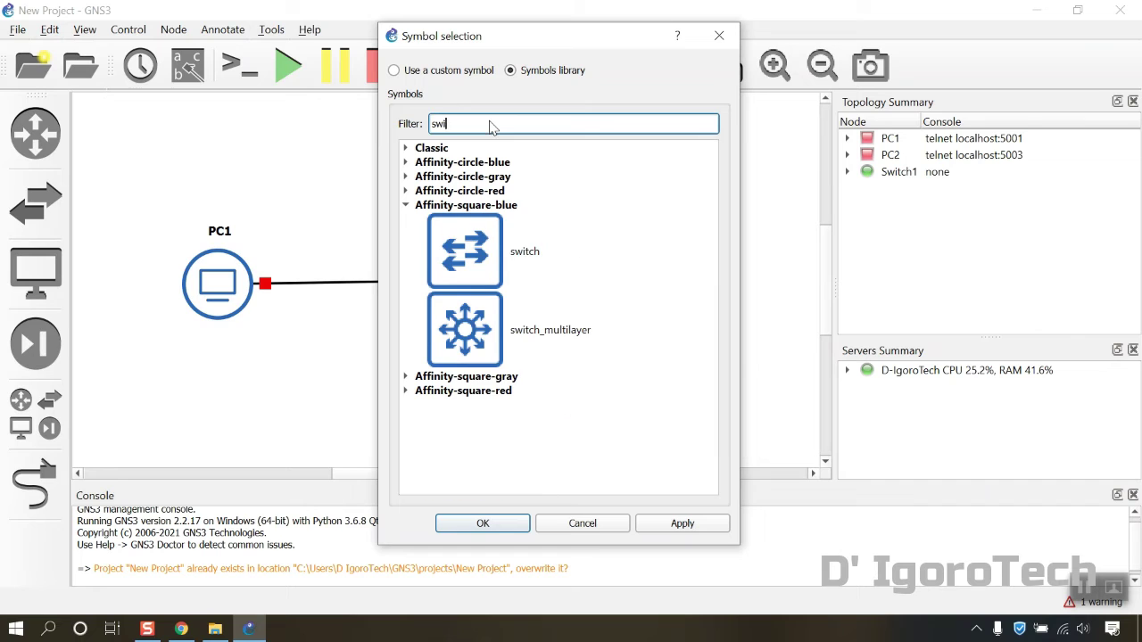
text(t)
click(485, 246)
click(683, 523)
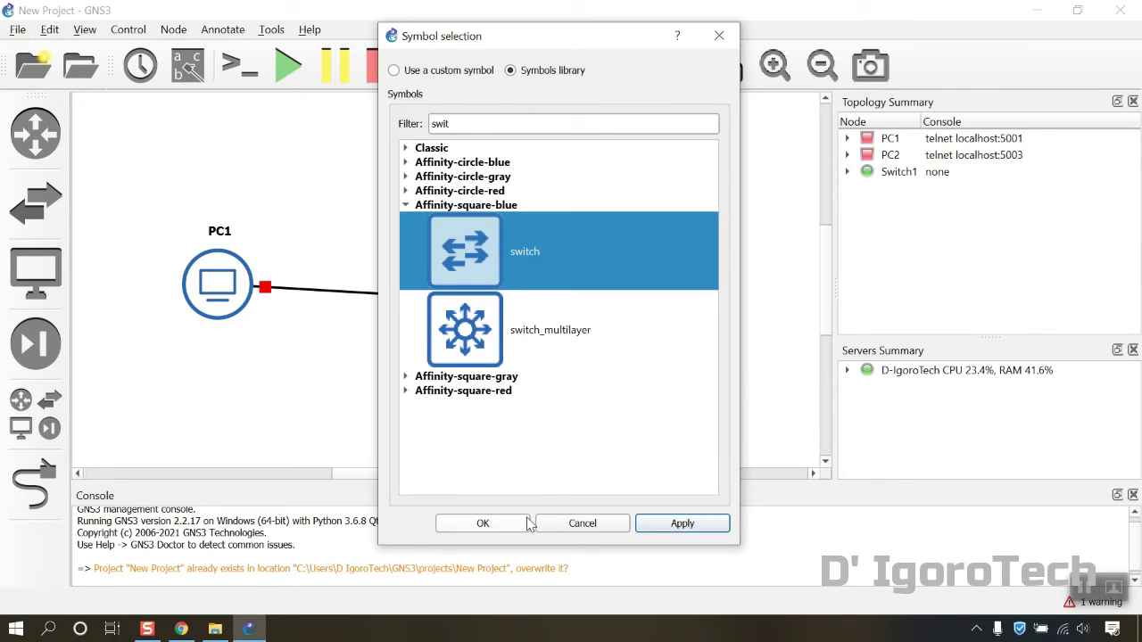
click(482, 524)
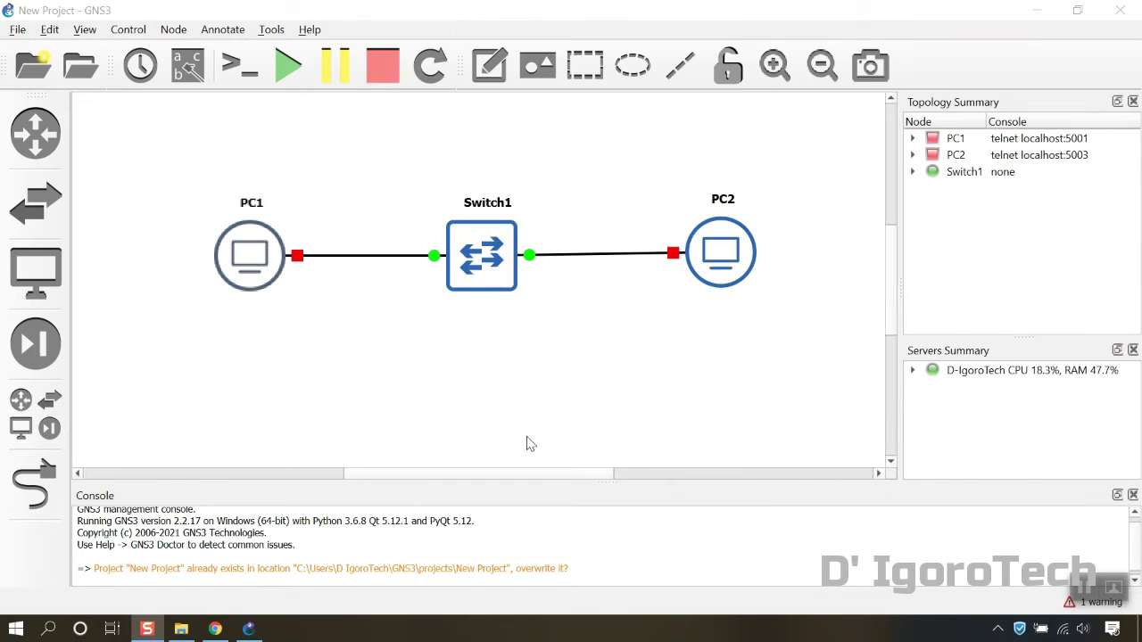
Show interface labels and place Switch1's e0 and e1 labels below its ports, nudging PC2's e0 left
click(188, 67)
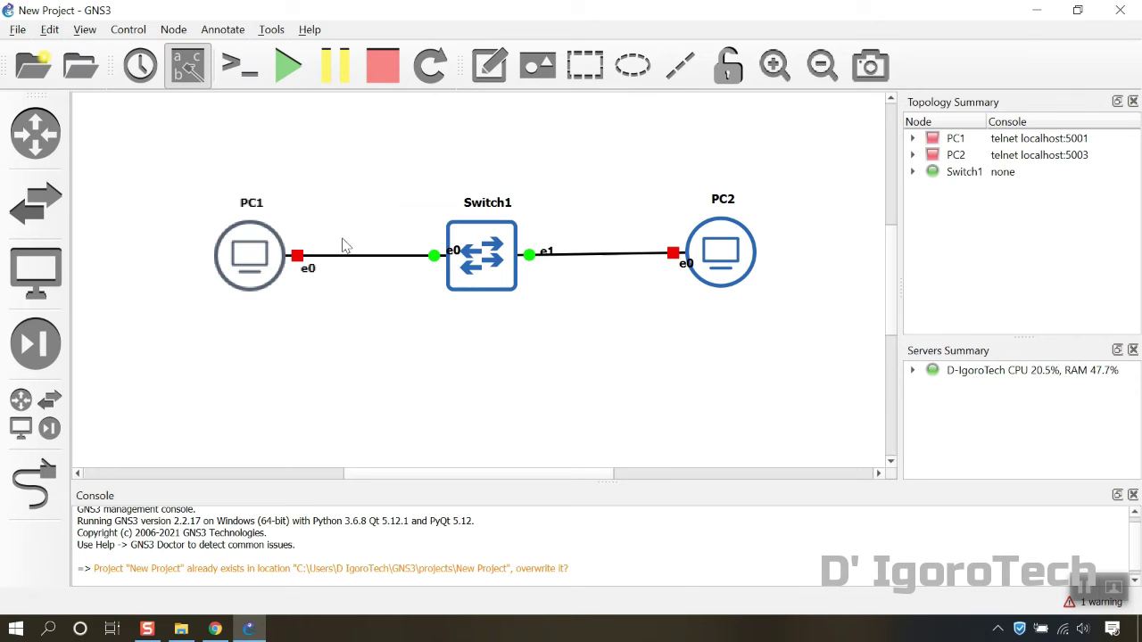
drag(452, 256, 422, 275)
drag(541, 254, 539, 274)
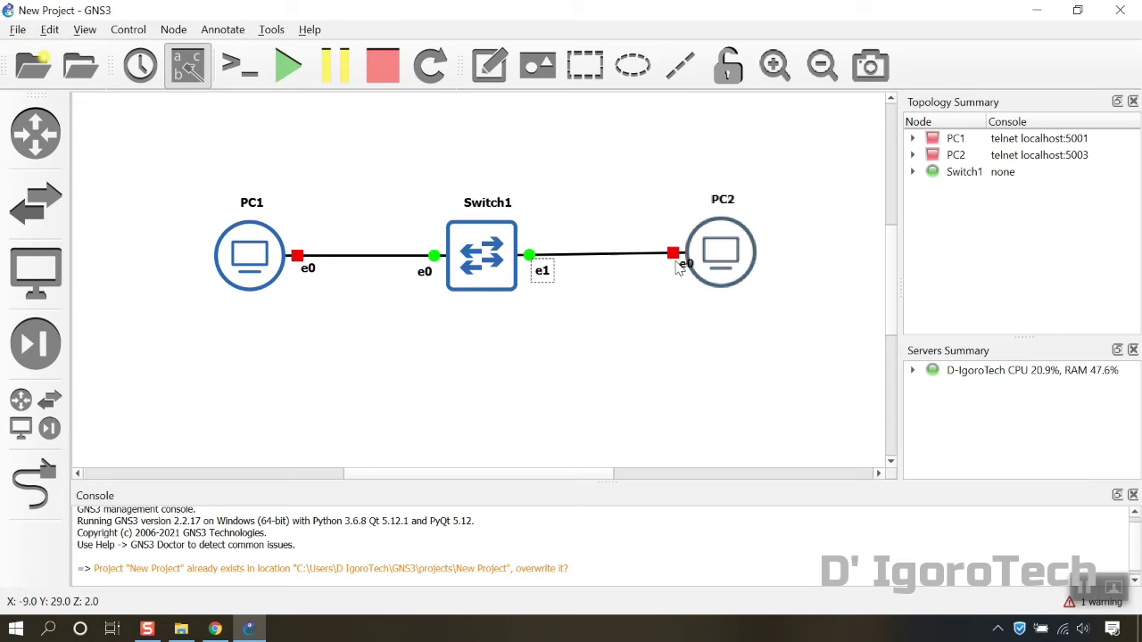
drag(687, 265, 677, 266)
drag(482, 255, 480, 255)
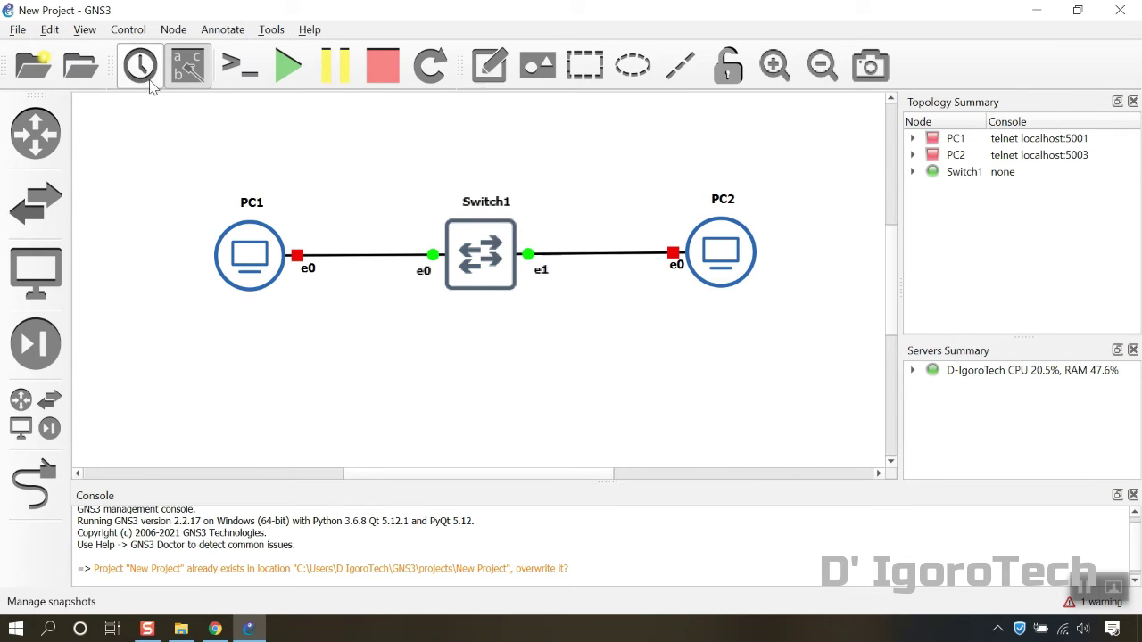
Enable snap to grid and the grid, then line PC1, Switch1 and PC2 up in one row
click(85, 29)
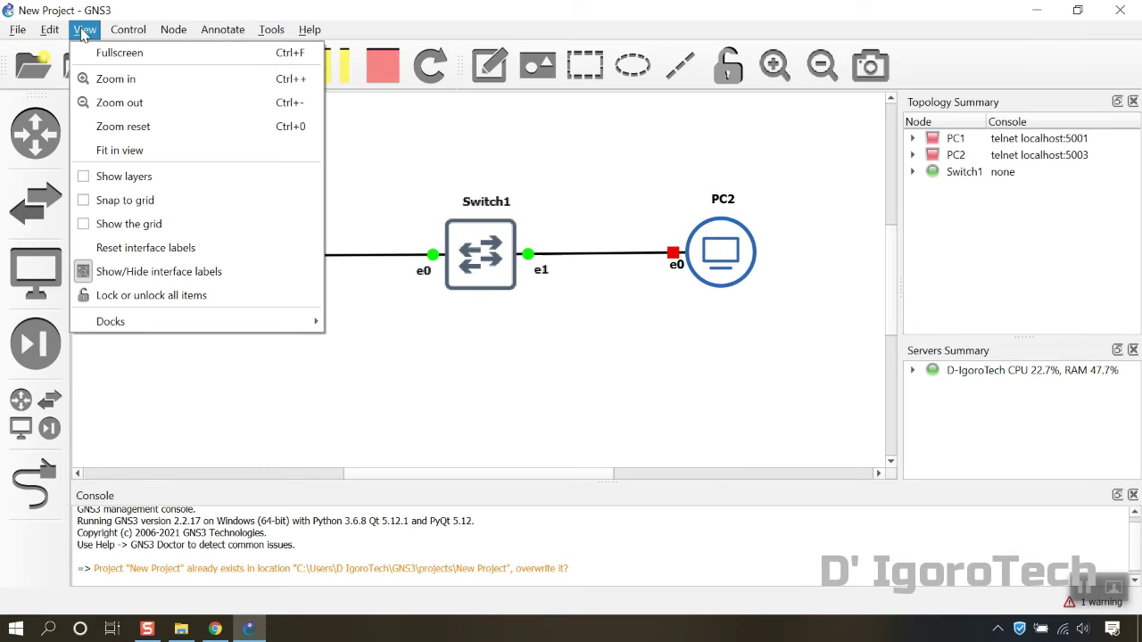
click(86, 202)
click(85, 29)
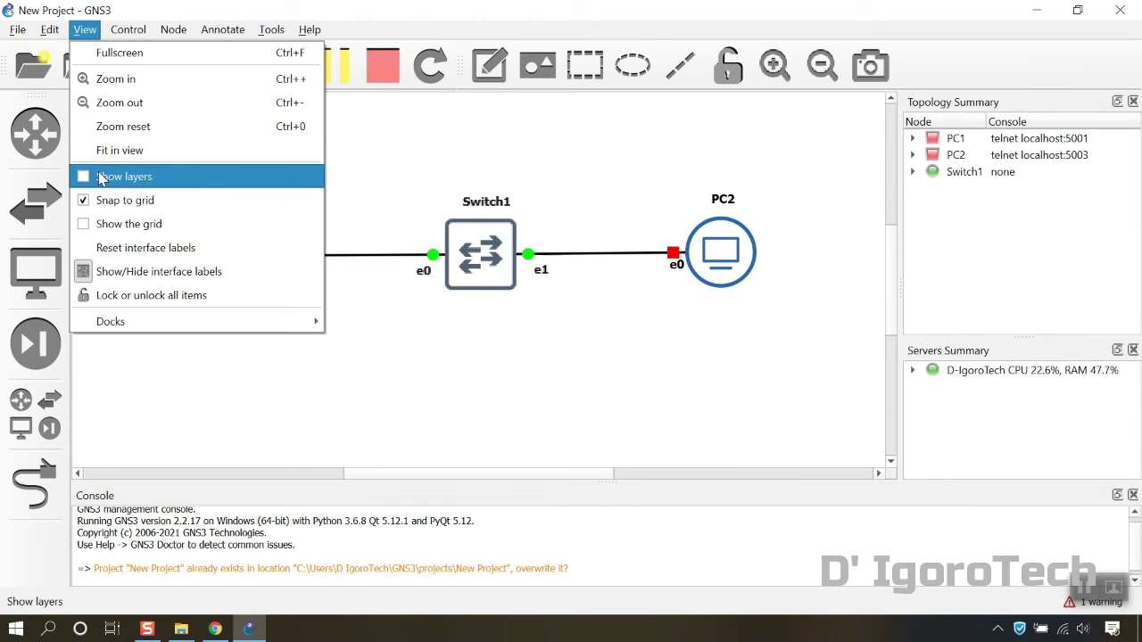
click(86, 224)
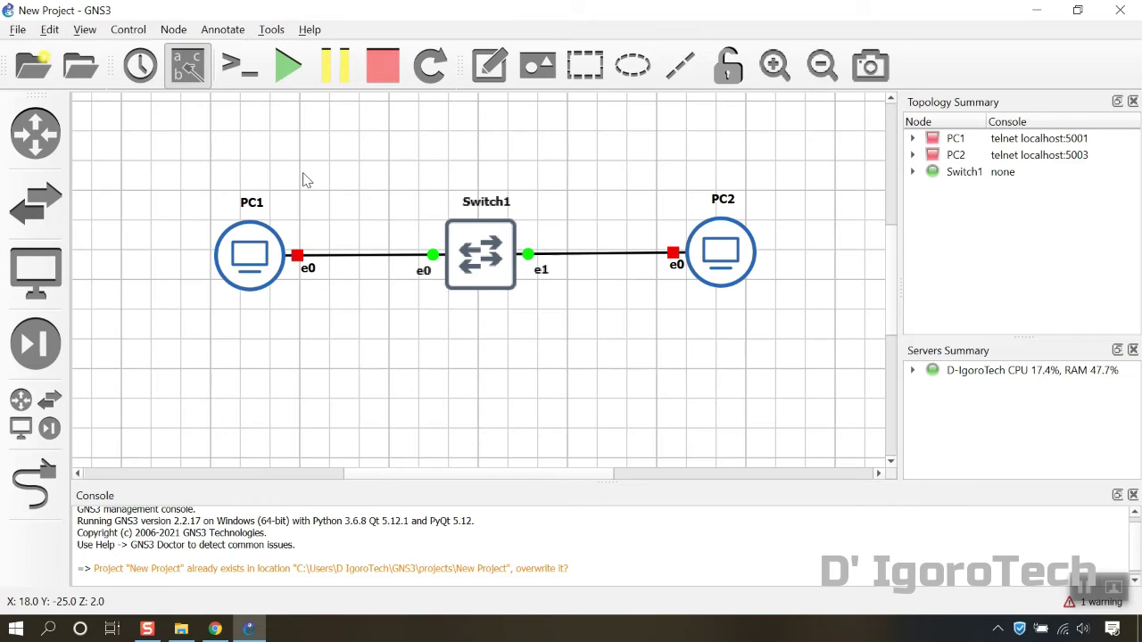
drag(291, 234, 252, 250)
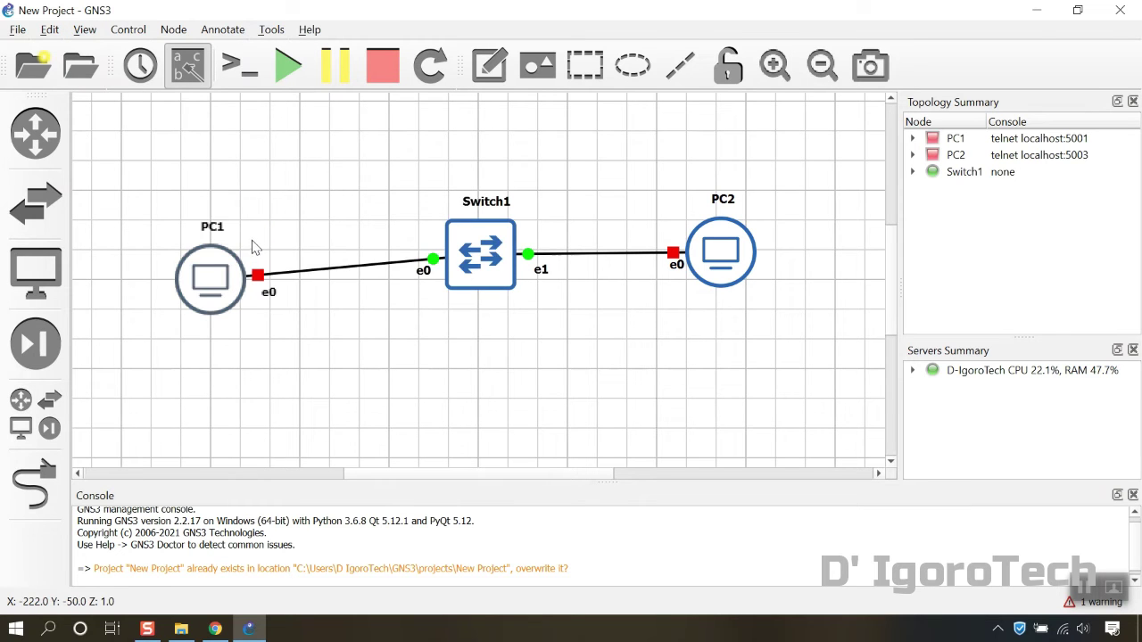
drag(481, 258, 480, 284)
drag(686, 263, 711, 290)
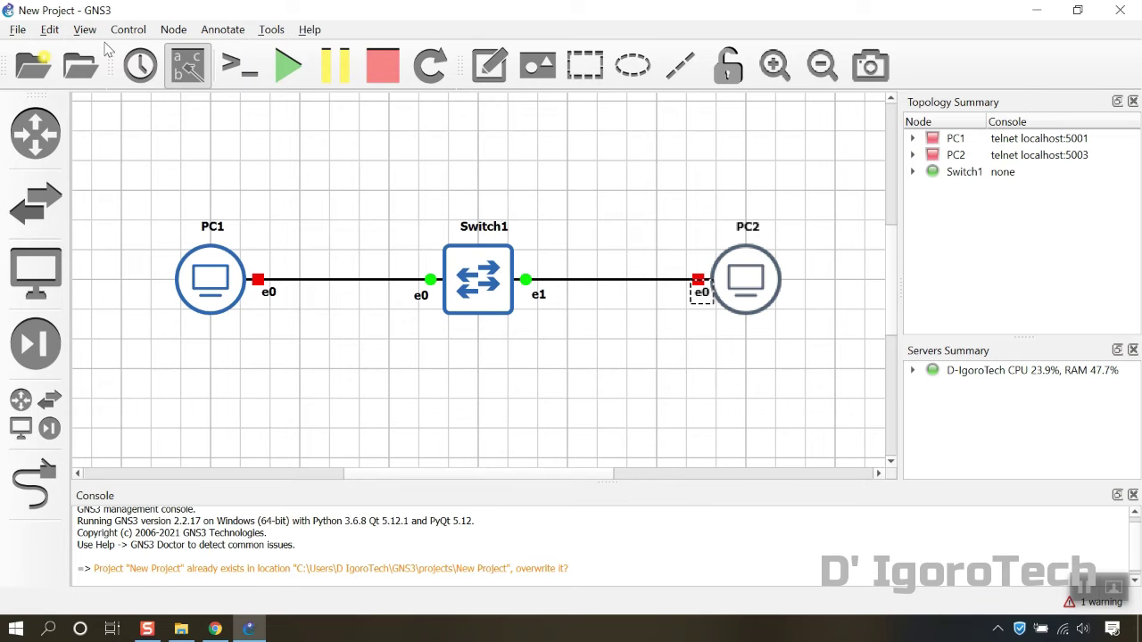
Zoom out to 59% and back to 84% to check the layout, then hide the grid
click(821, 67)
click(821, 67)
click(820, 67)
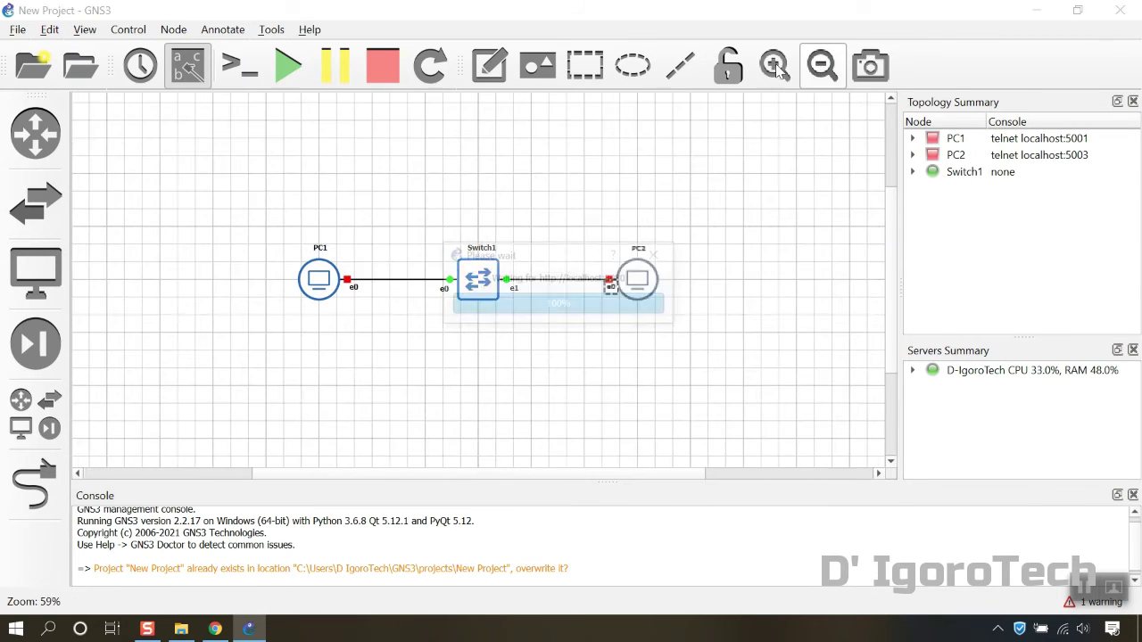
click(774, 66)
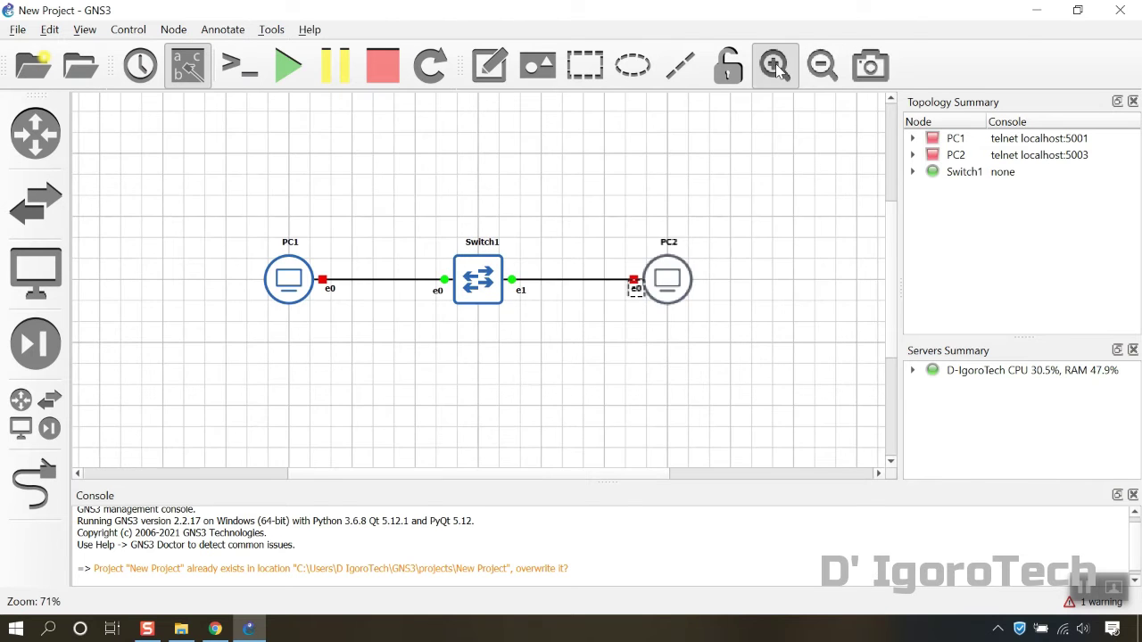
click(774, 66)
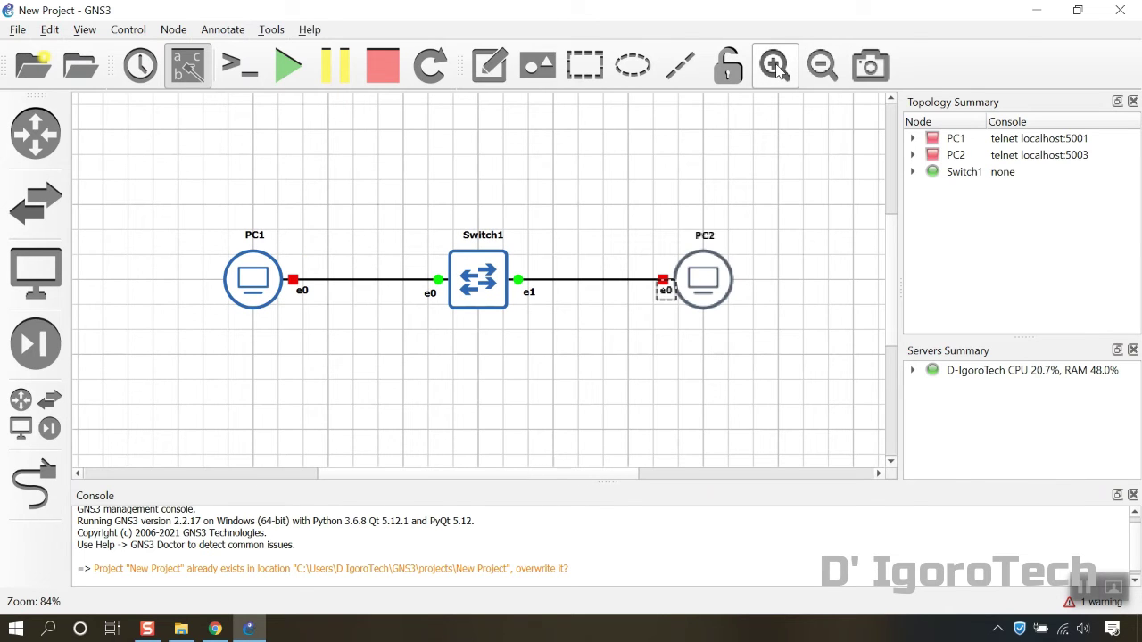
click(584, 65)
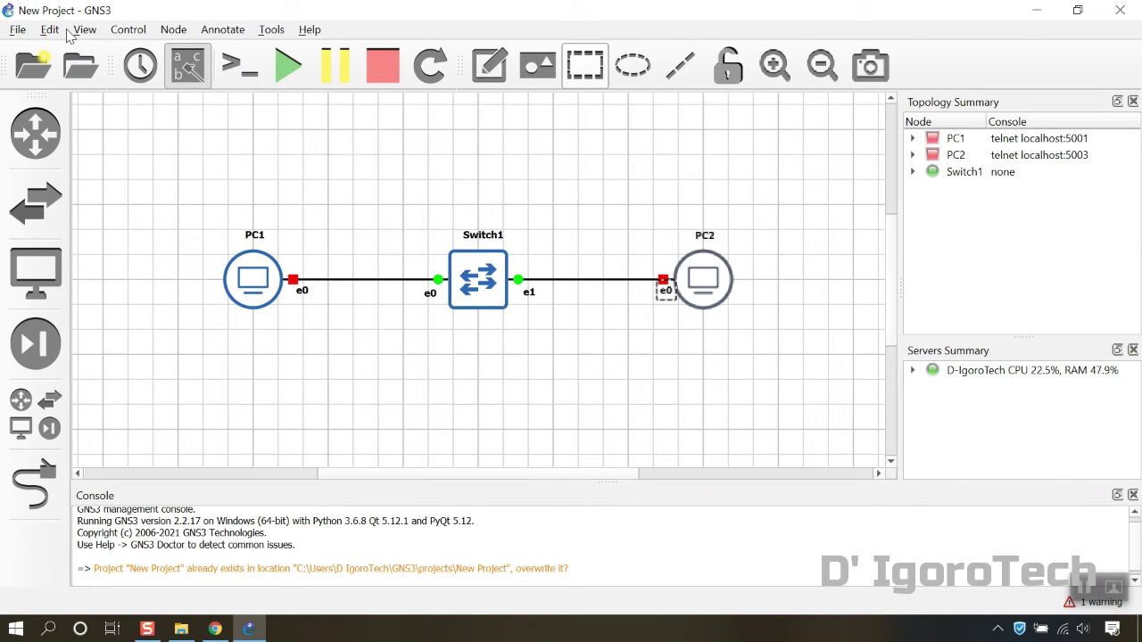
click(85, 29)
click(103, 222)
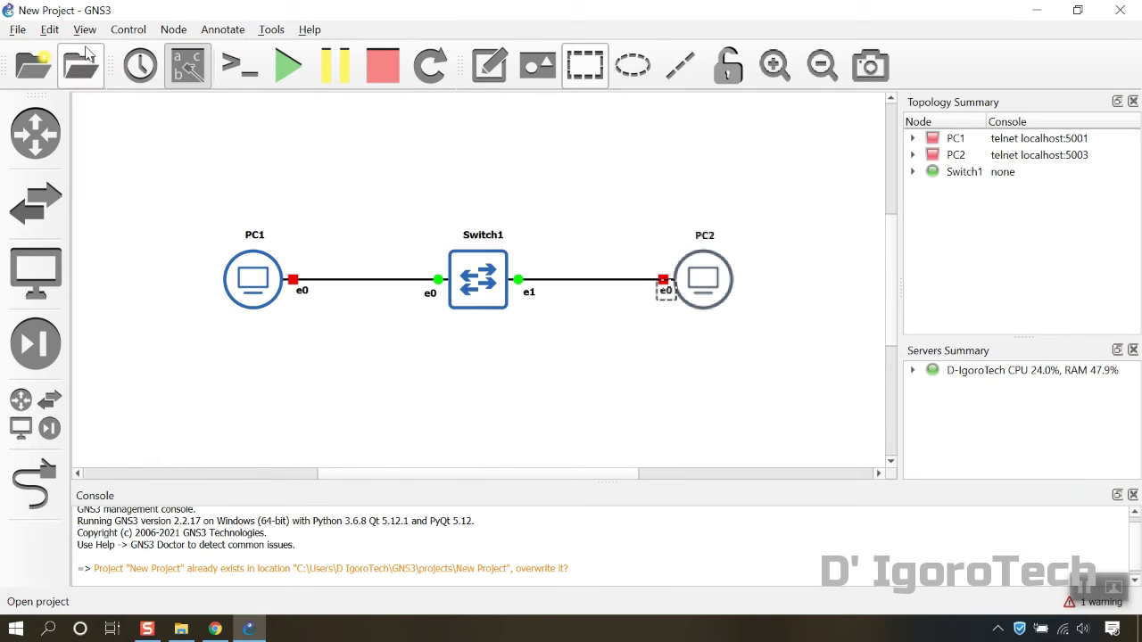
click(85, 30)
click(85, 29)
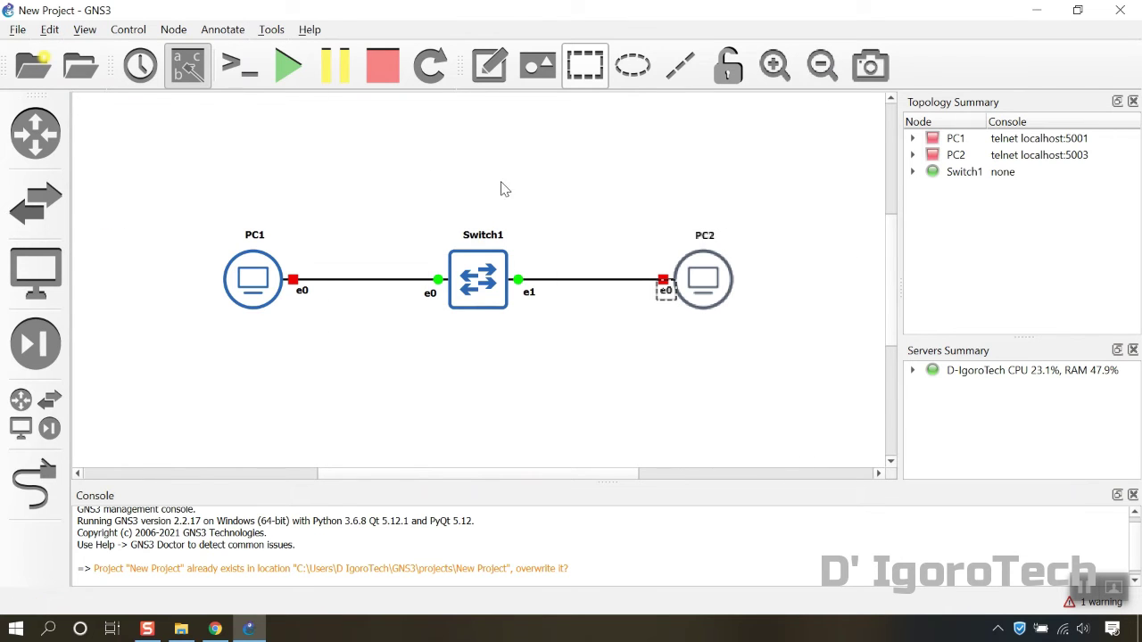
Start all devices in the topology, confirming the prompt
click(530, 179)
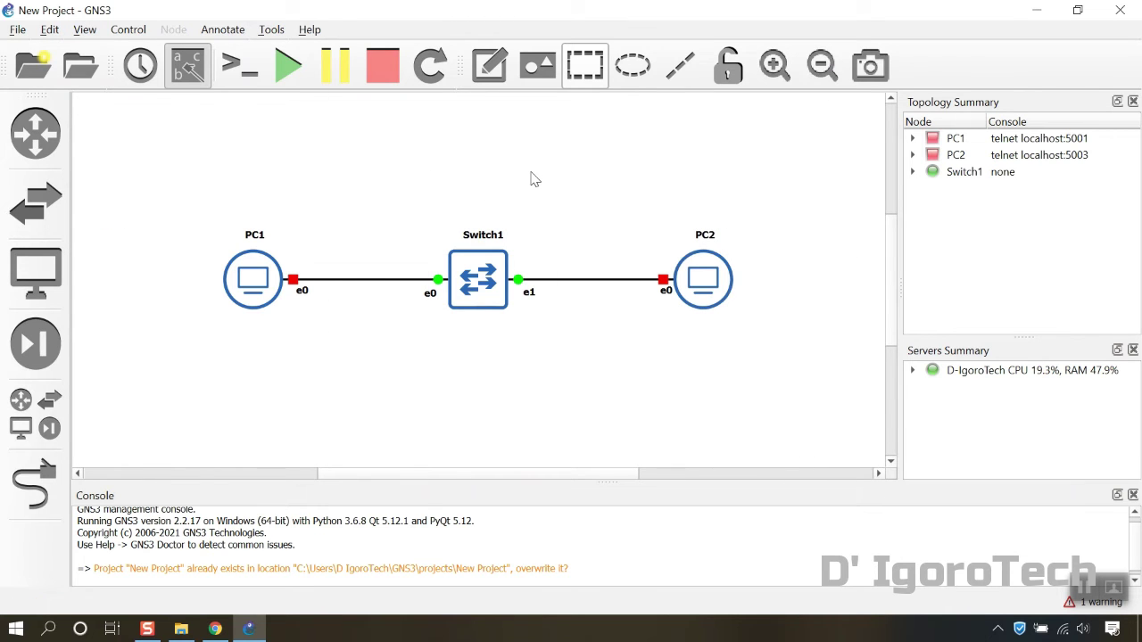
click(302, 69)
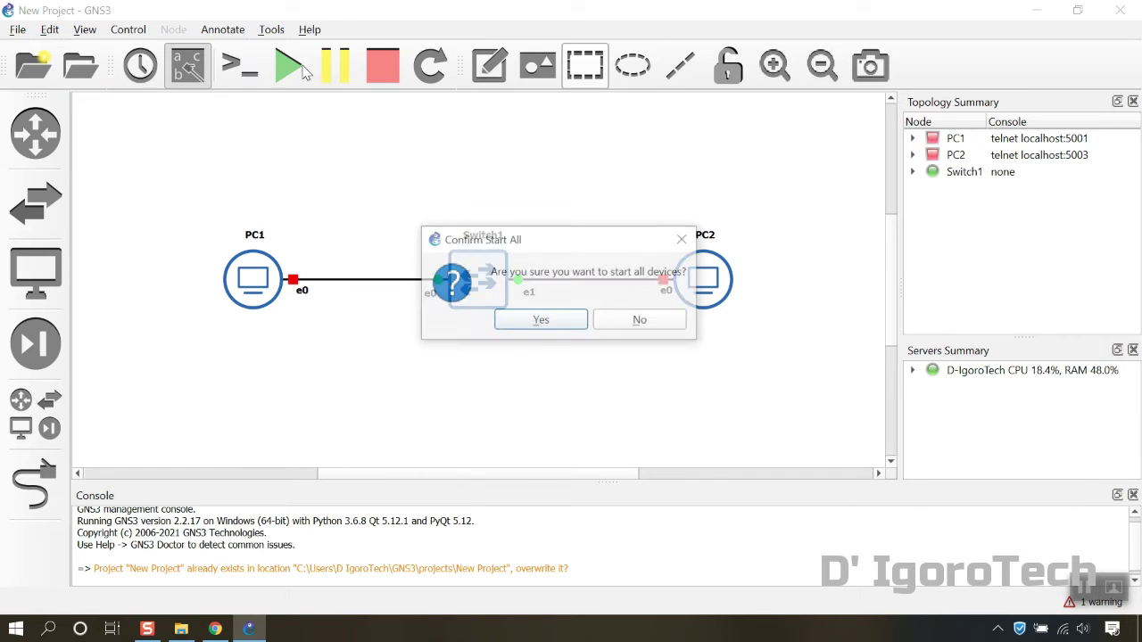
click(537, 321)
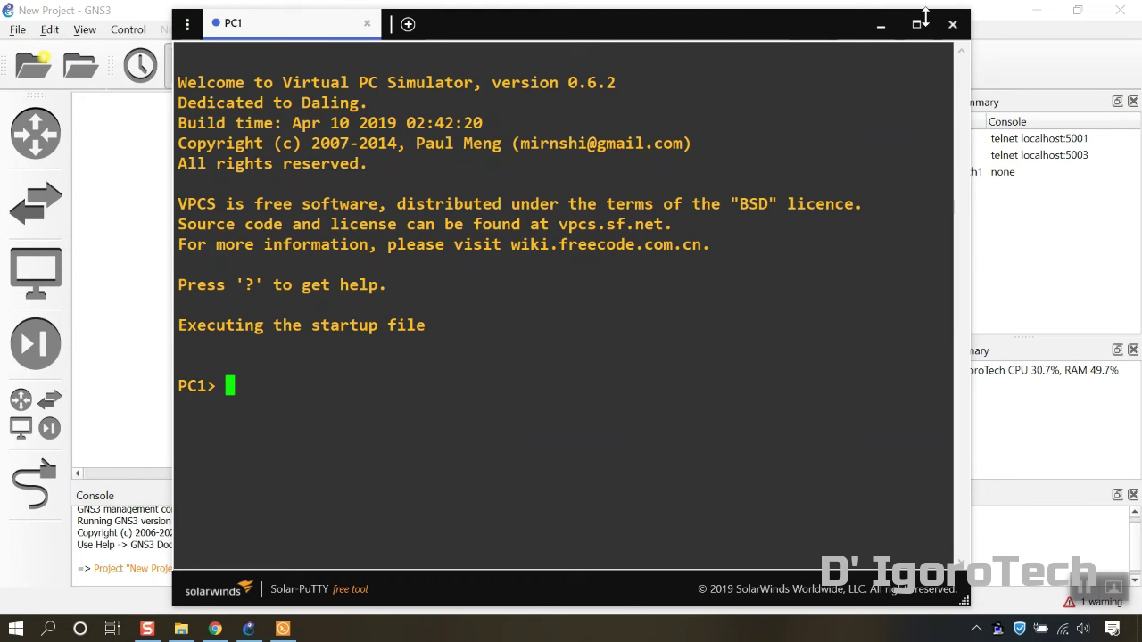
Close the PC1 console, open consoles to all devices, and select the PC1 tab
click(951, 27)
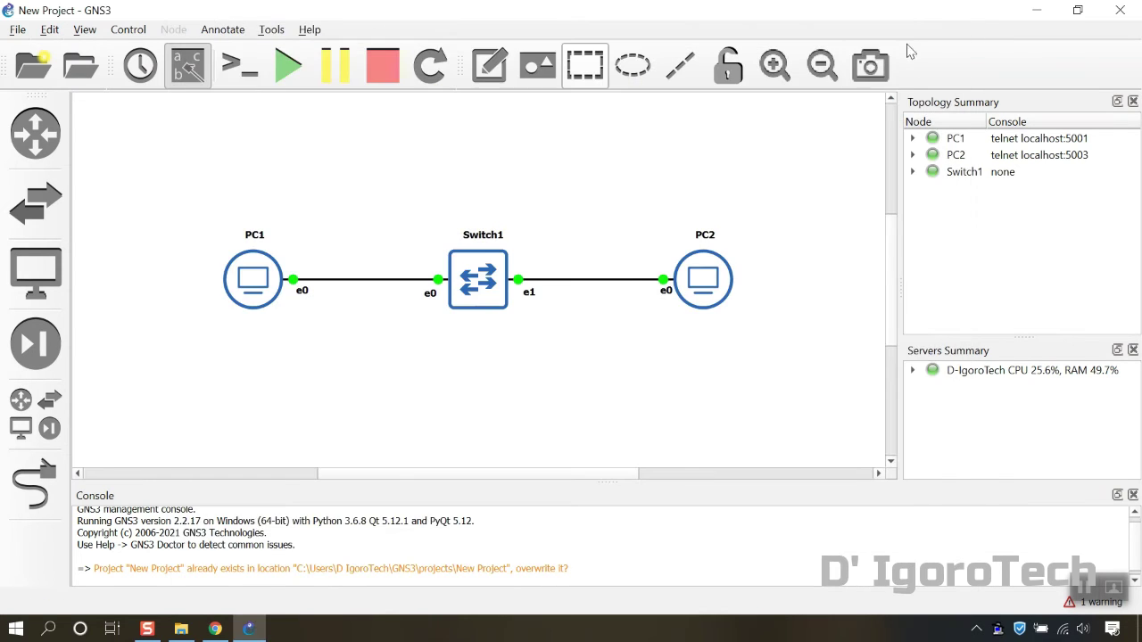
click(241, 69)
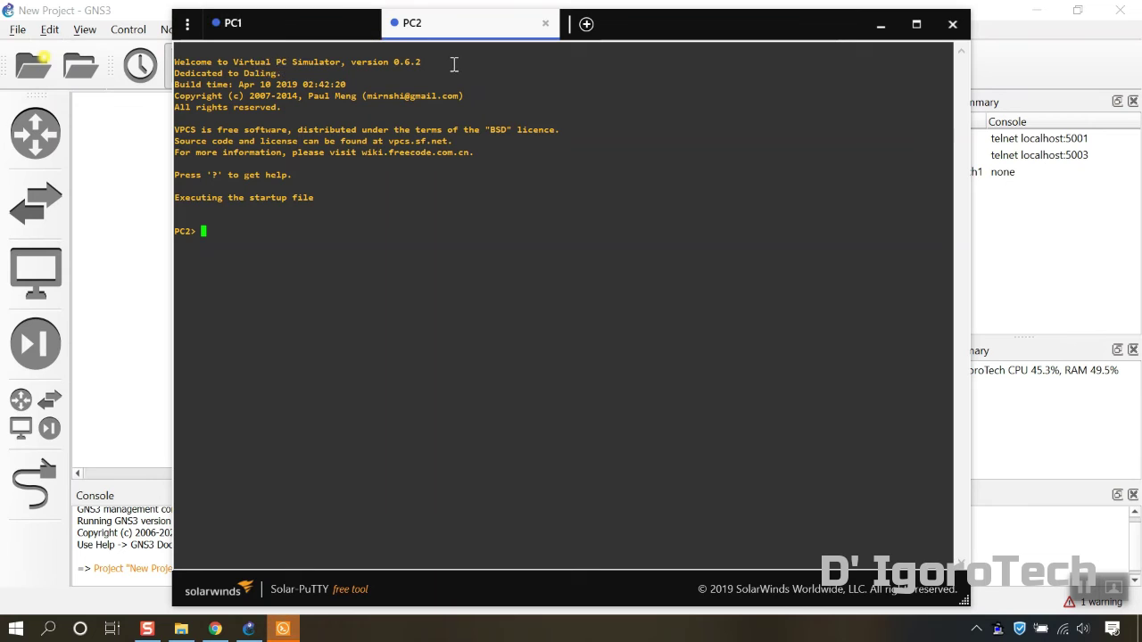
click(259, 32)
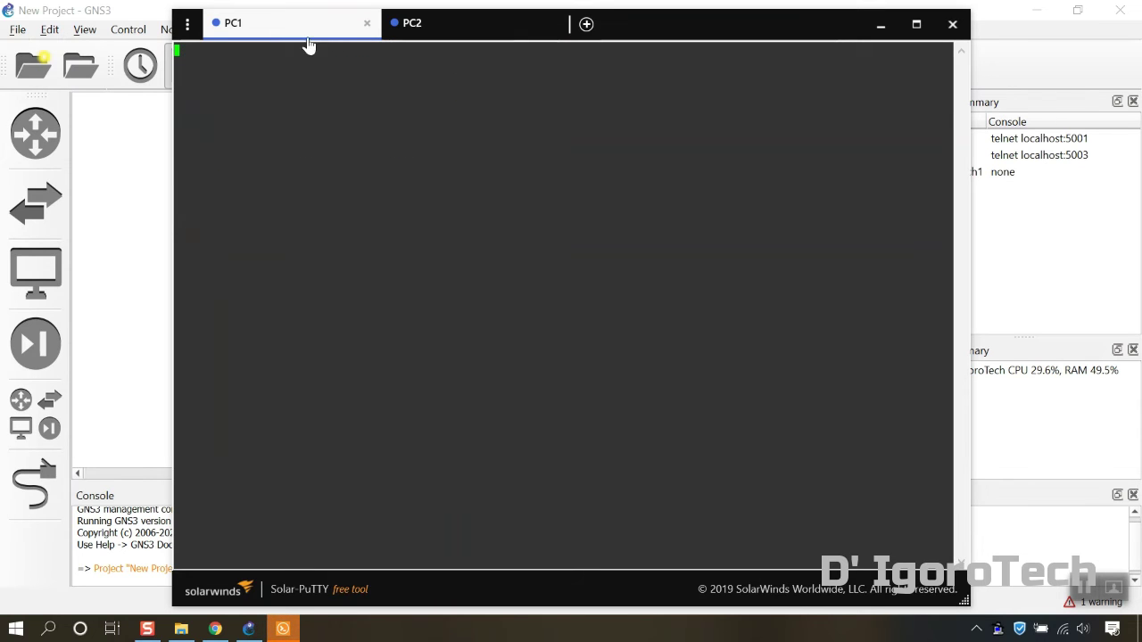
From Solar-PuTTY's General settings, launch PuTTY under Fonts & Colors
click(187, 24)
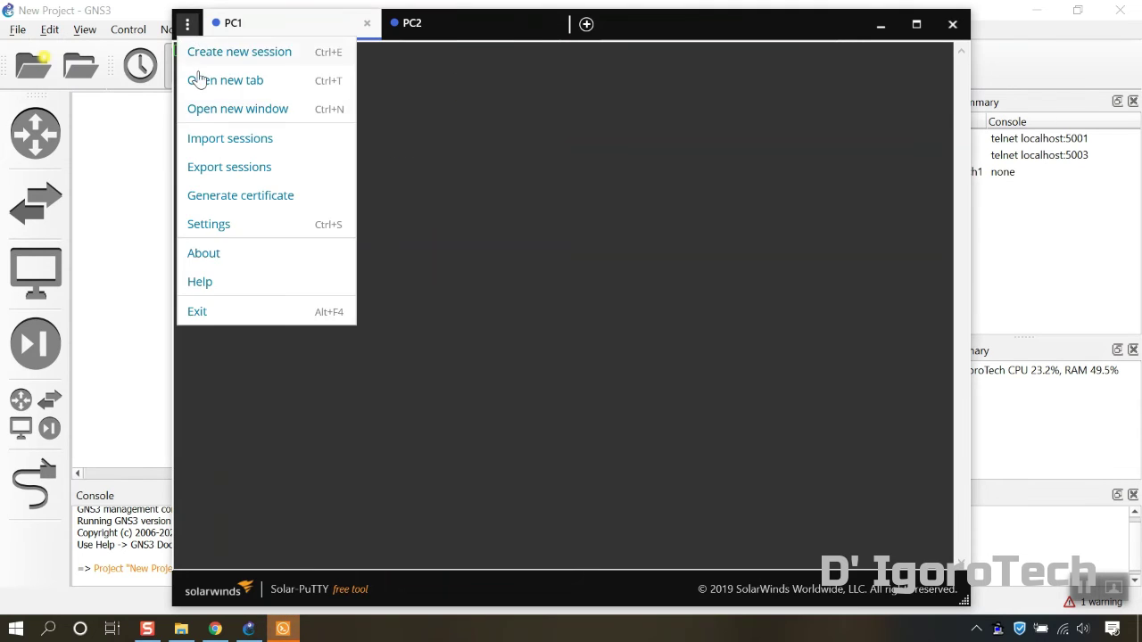
click(218, 225)
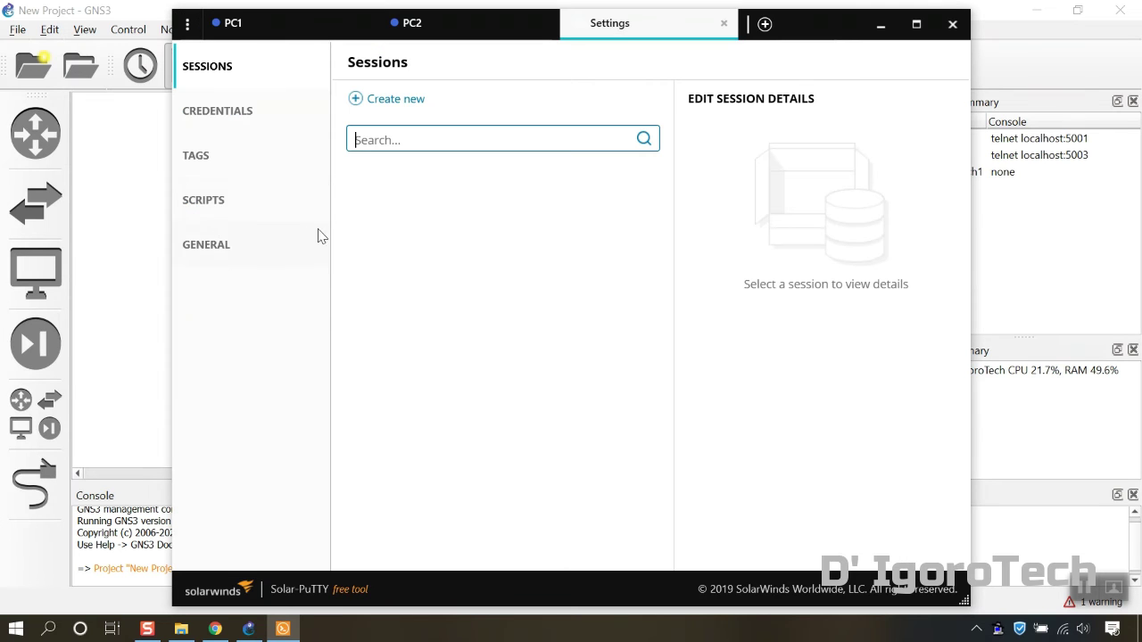
click(215, 253)
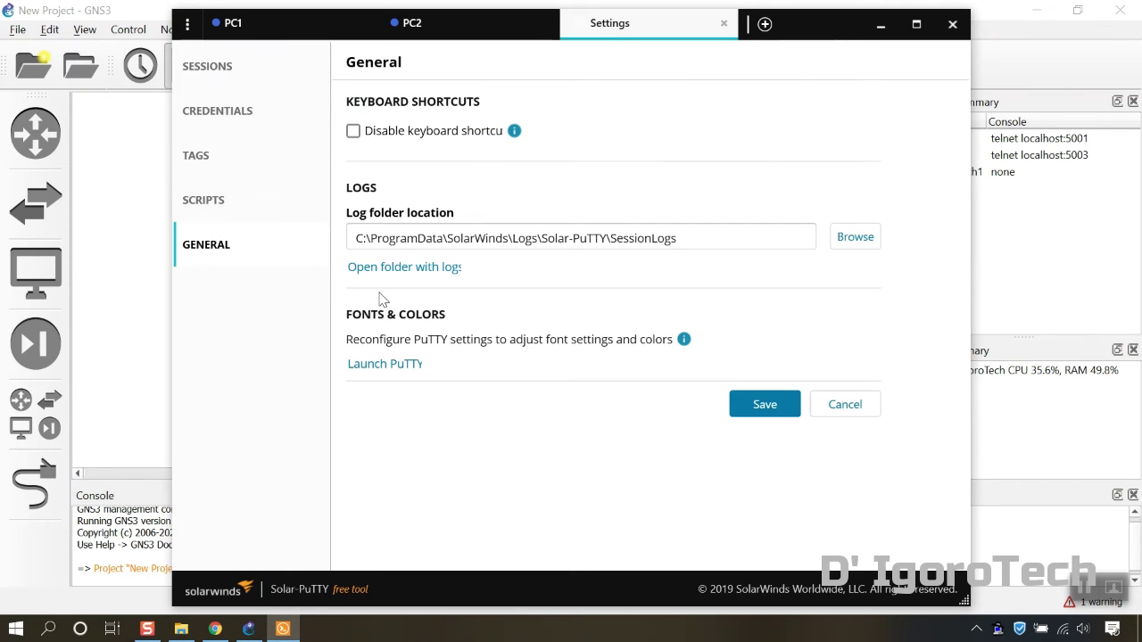
click(389, 365)
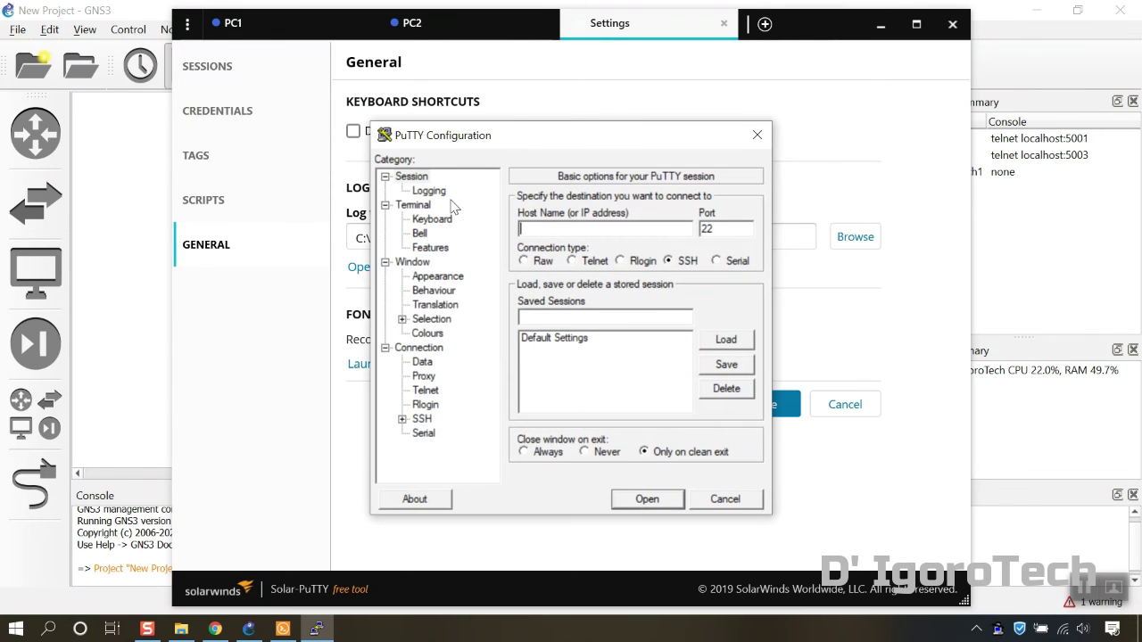
Set the Default Settings font to Consolas bold 22-point, save the session, and close PuTTY
click(434, 277)
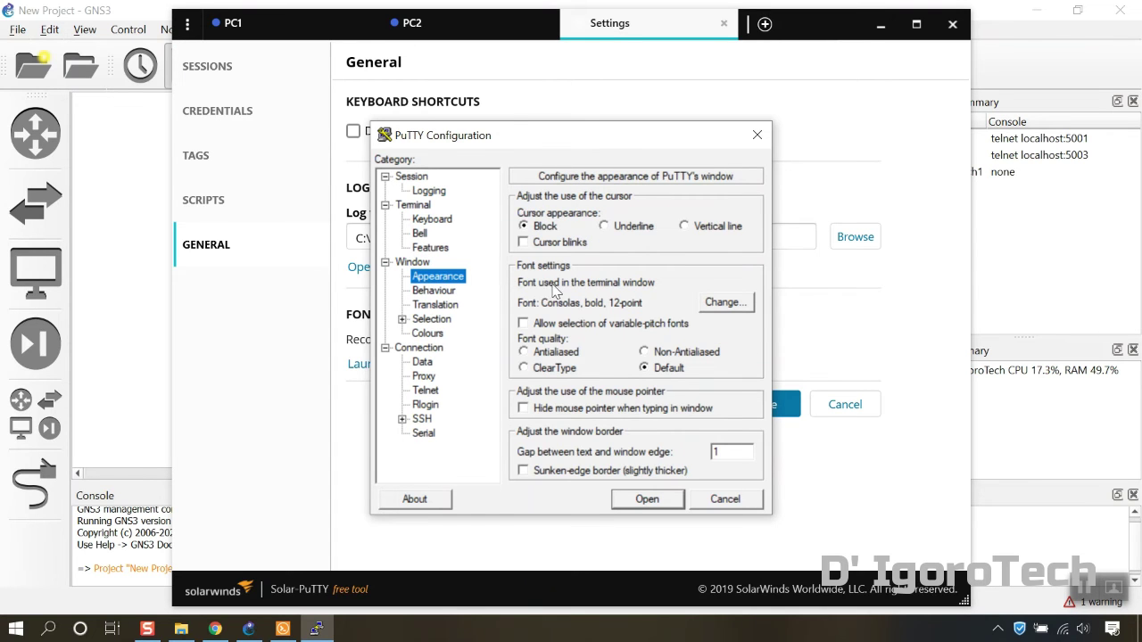
click(723, 303)
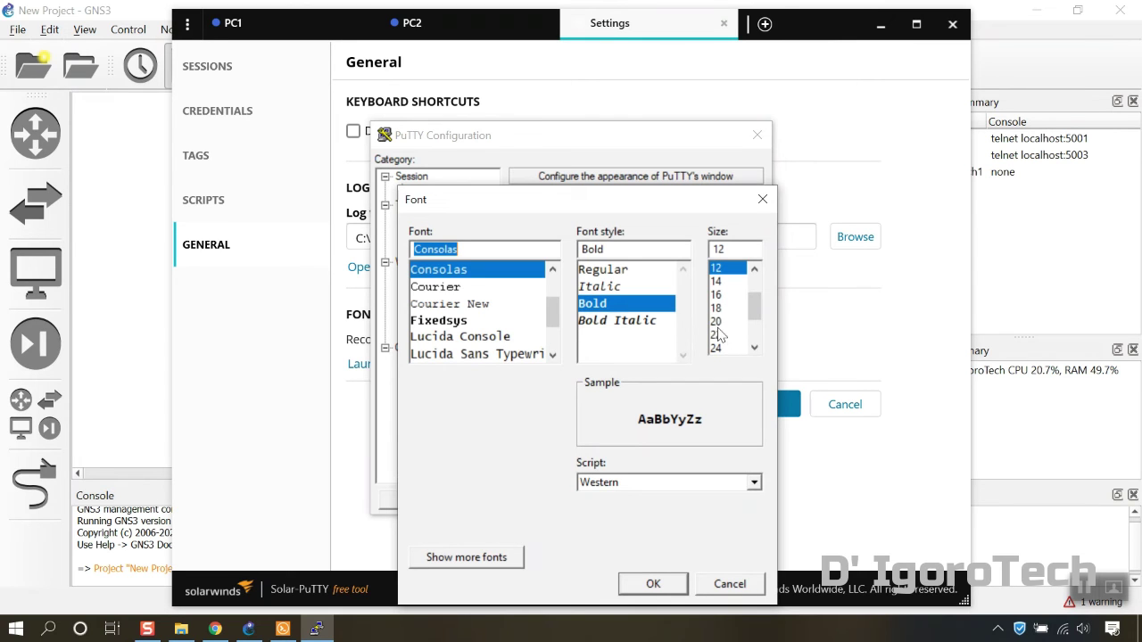
click(718, 336)
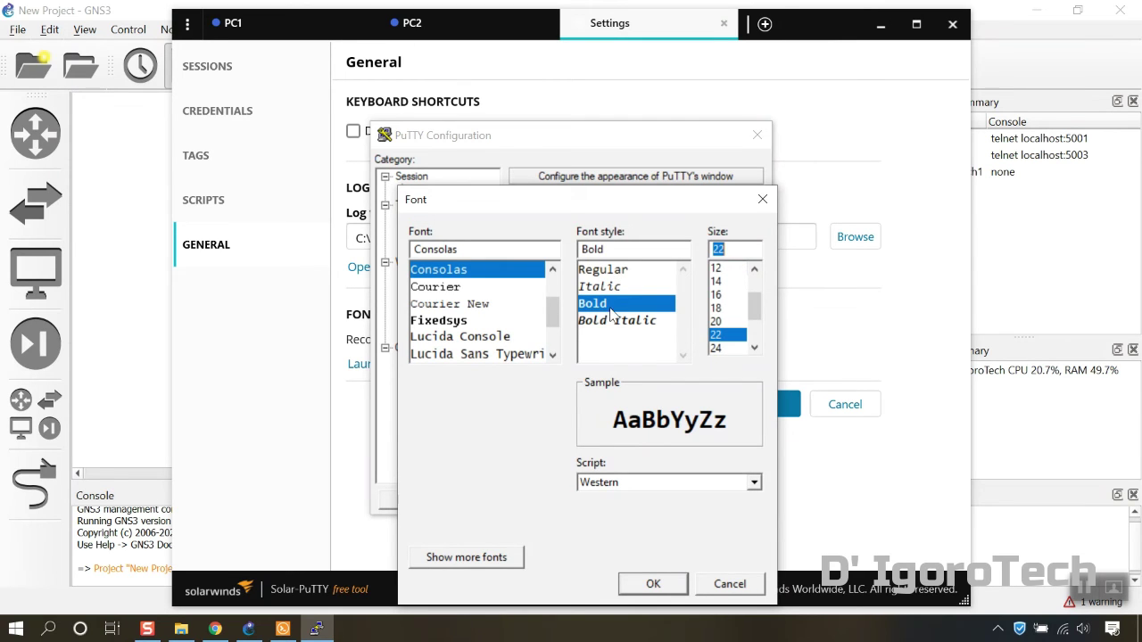
click(609, 308)
click(663, 582)
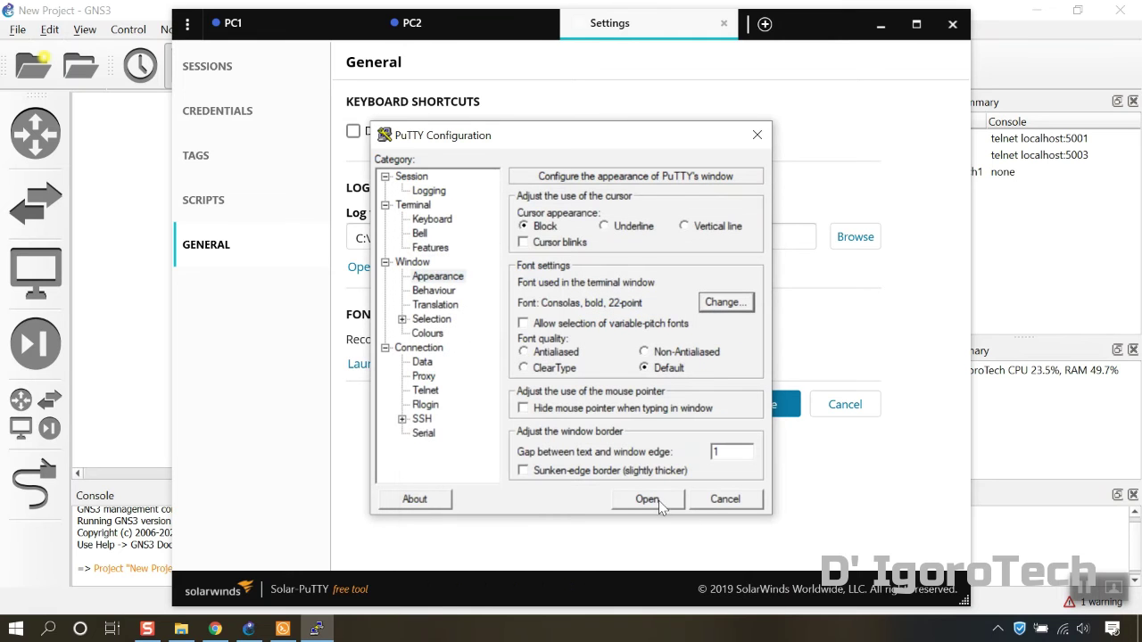
click(414, 177)
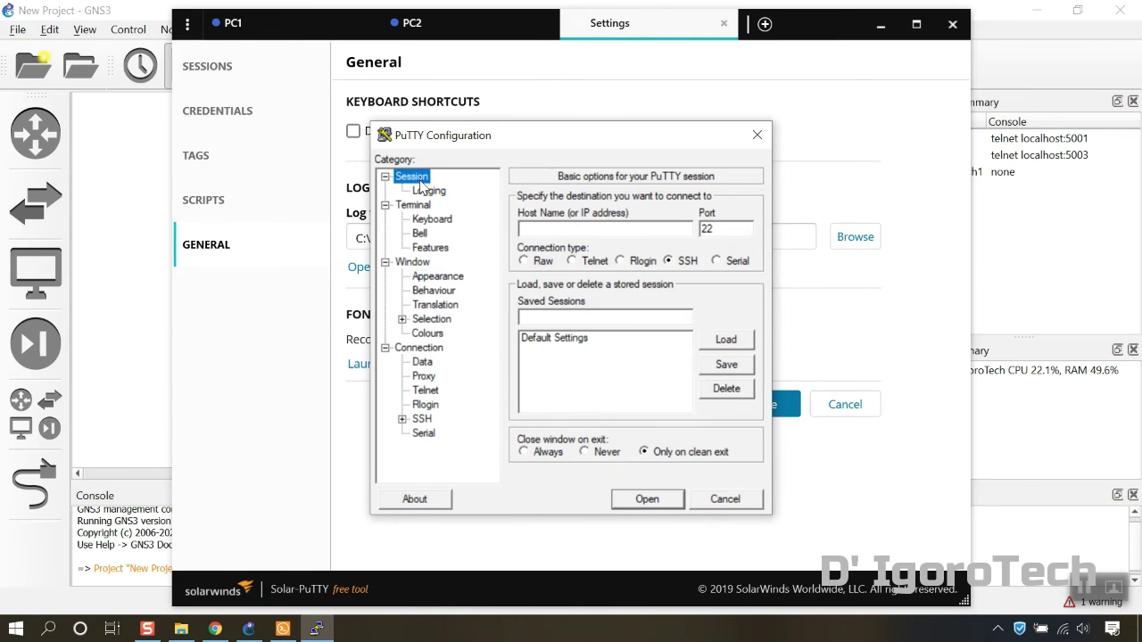
click(569, 346)
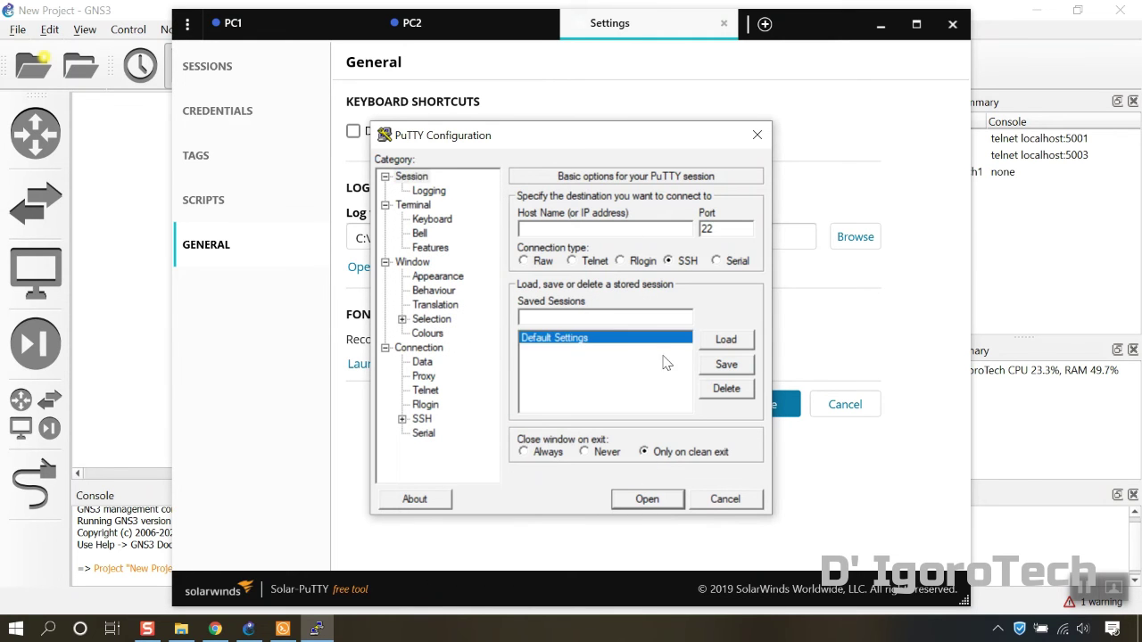
click(721, 367)
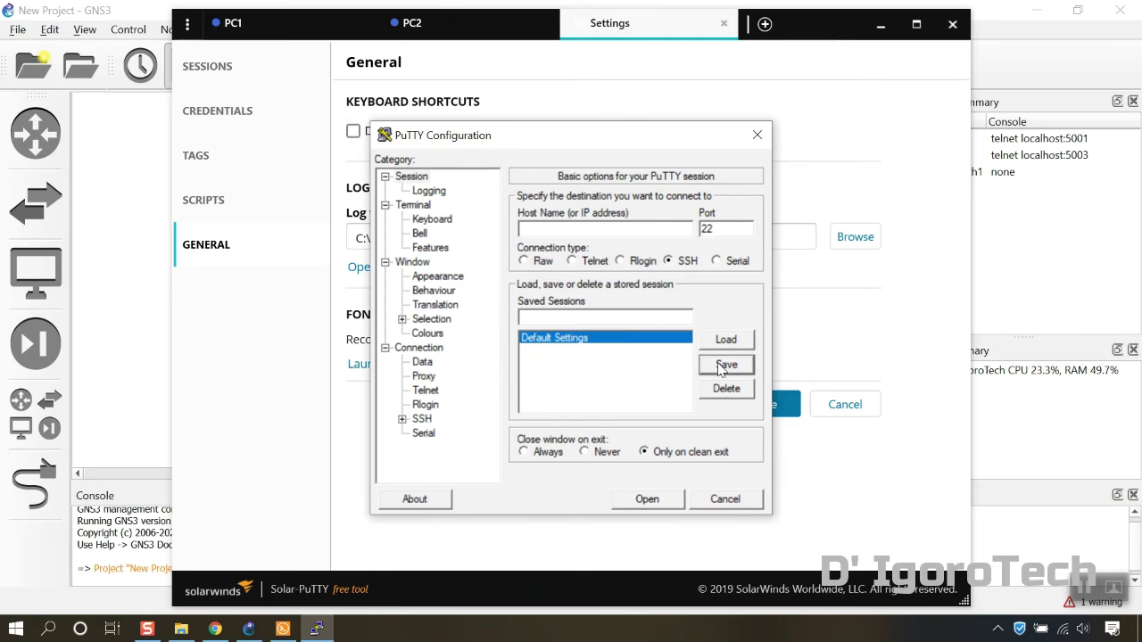
click(724, 500)
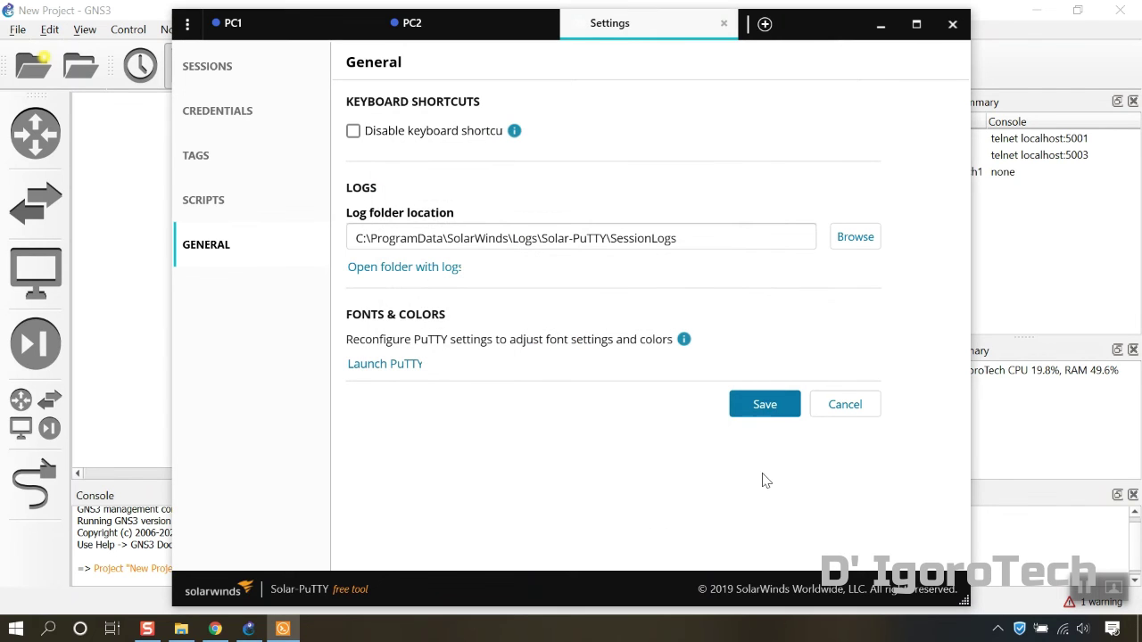
Save the Solar-PuTTY settings, close the app, and reopen consoles for PC1 and PC2
click(765, 410)
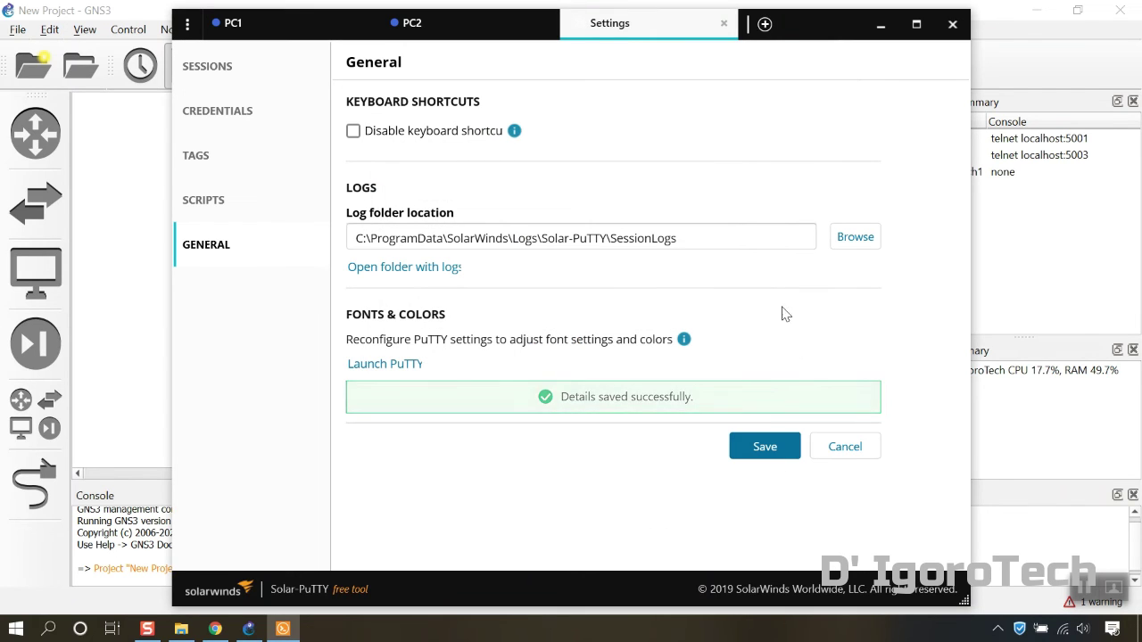
click(952, 24)
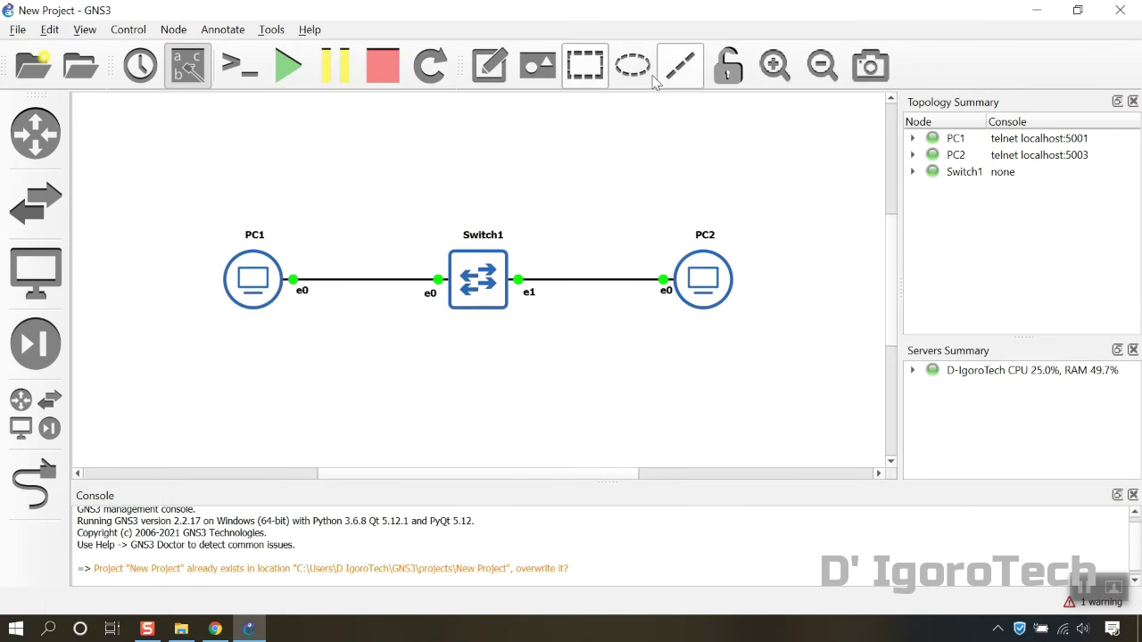
click(233, 73)
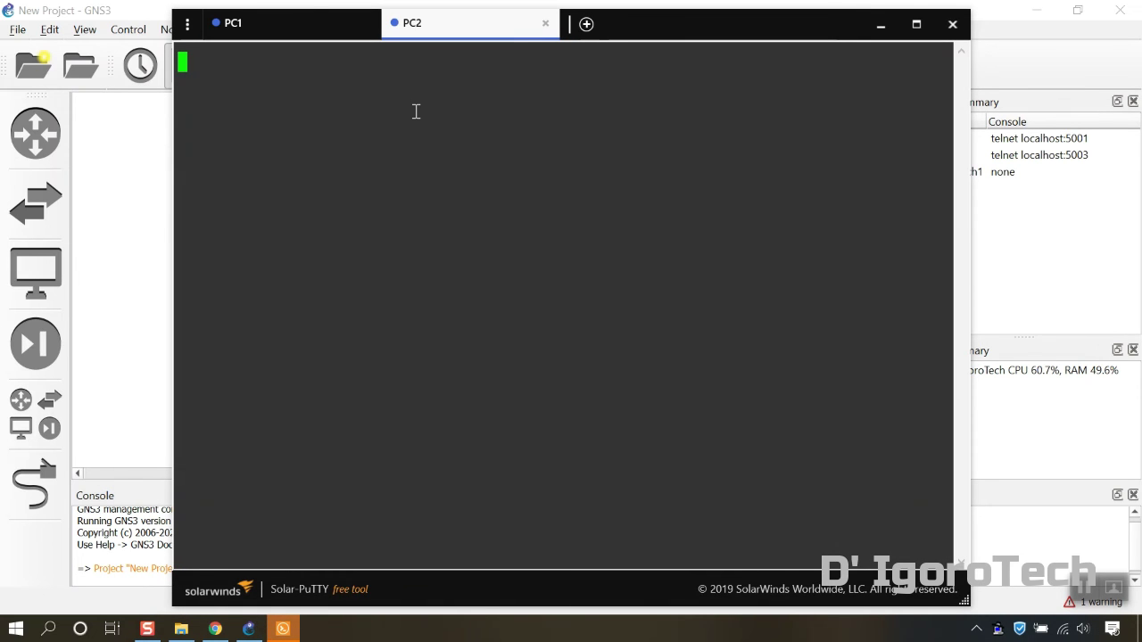
Assign PC1 the IP address 10.0.0.1 with mask 255.255.255.0
key(Return)
click(303, 25)
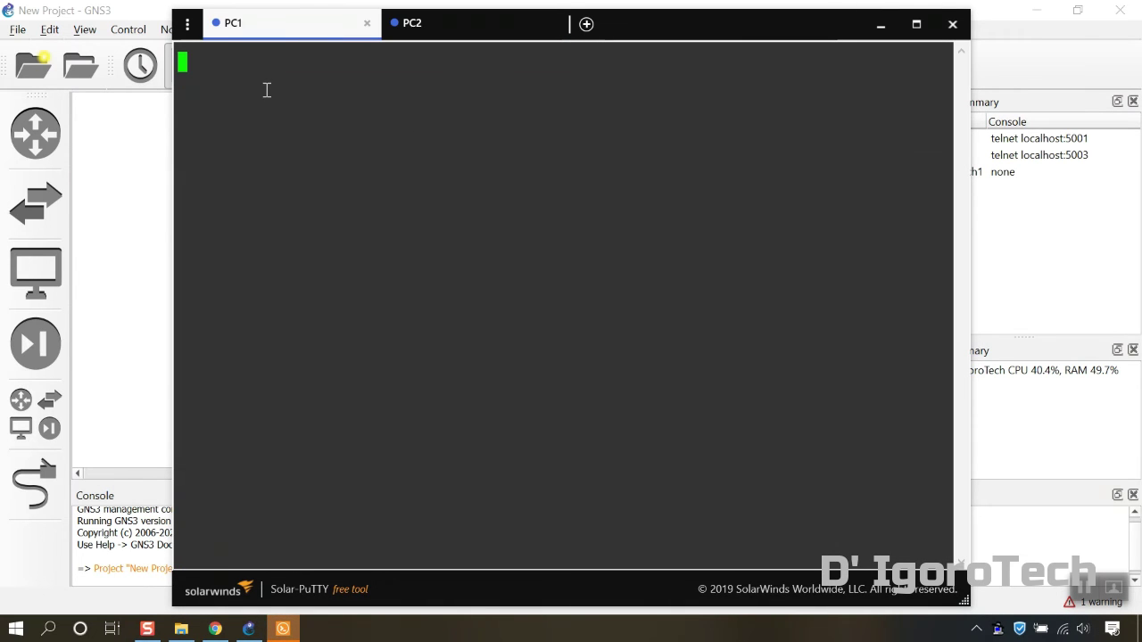
key(Return)
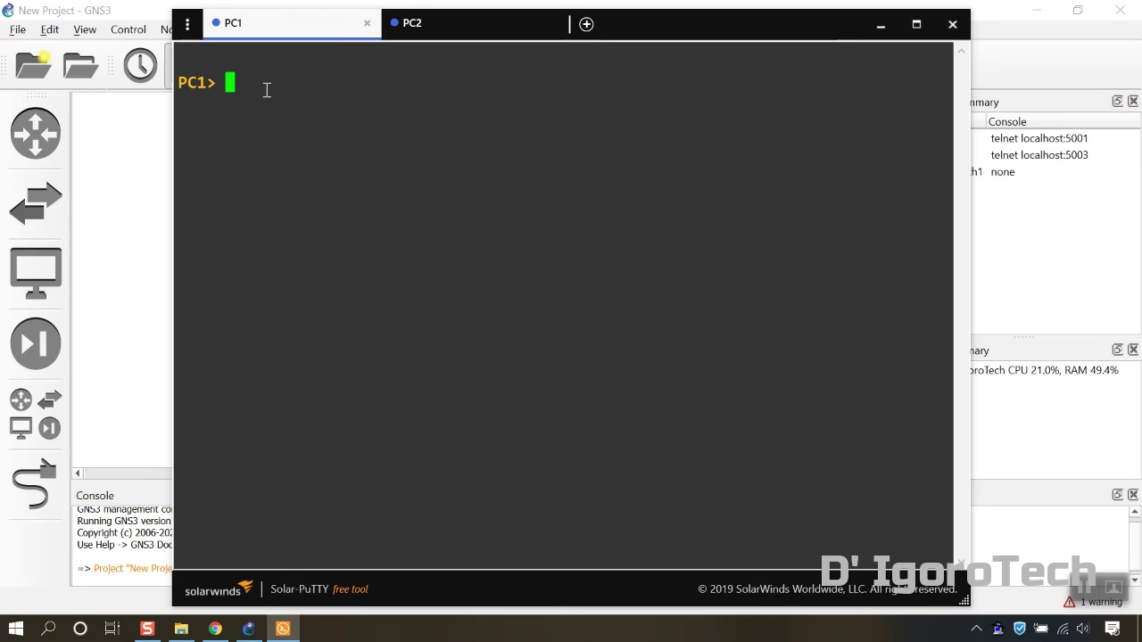
text(ip 10.0.0.1 )
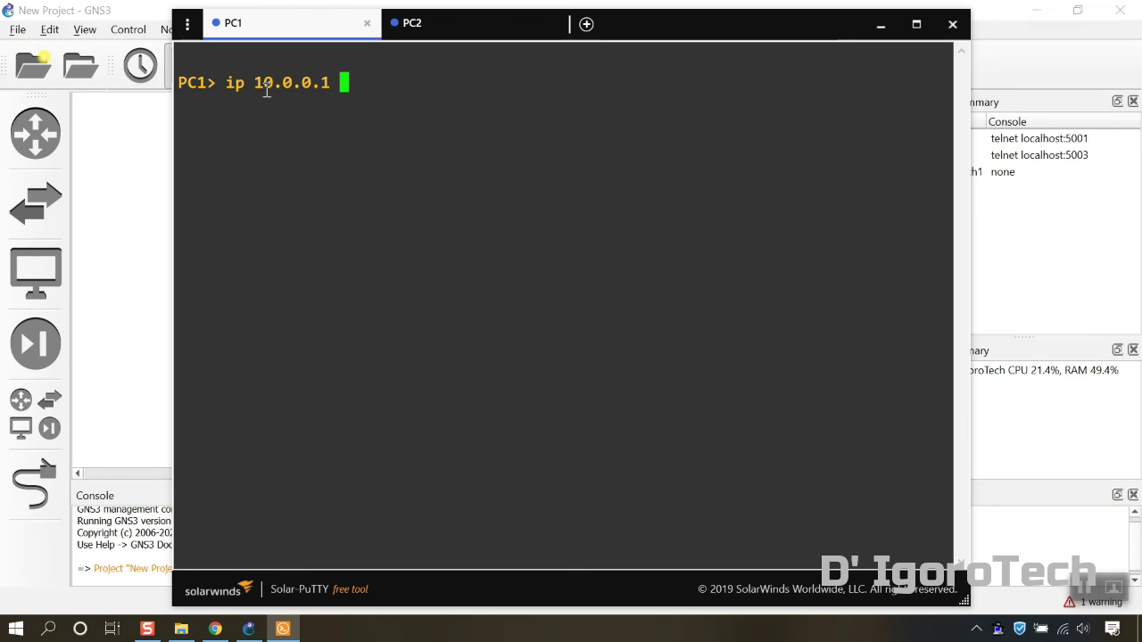
text(255)
key(BackSpace)
key(BackSpace)
text(255.2)
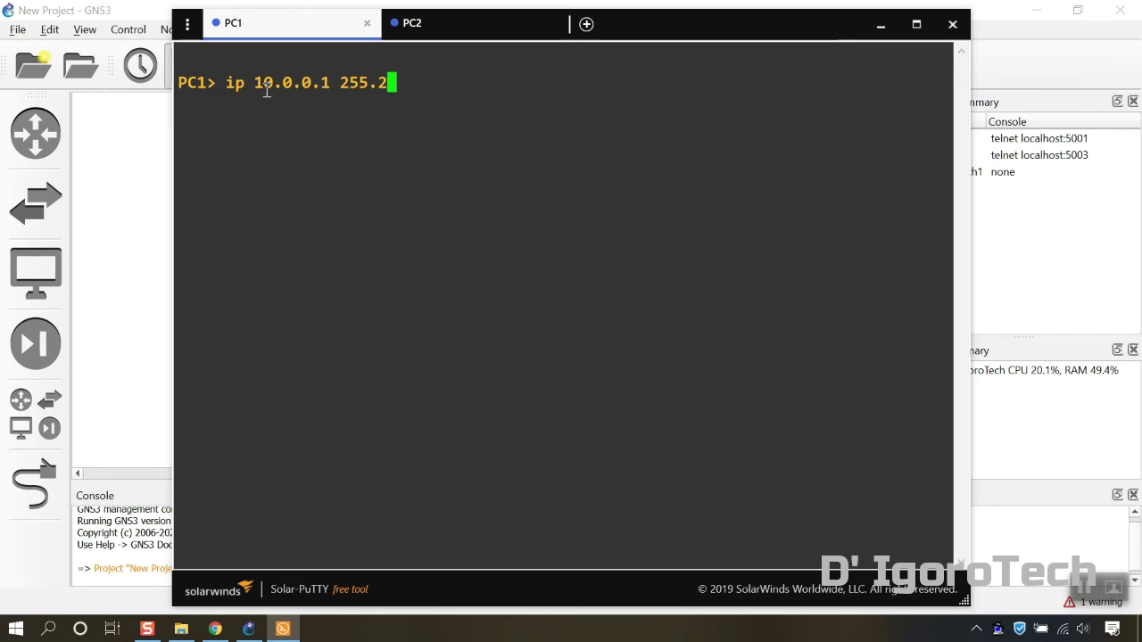
text(55.255.0)
key(Return)
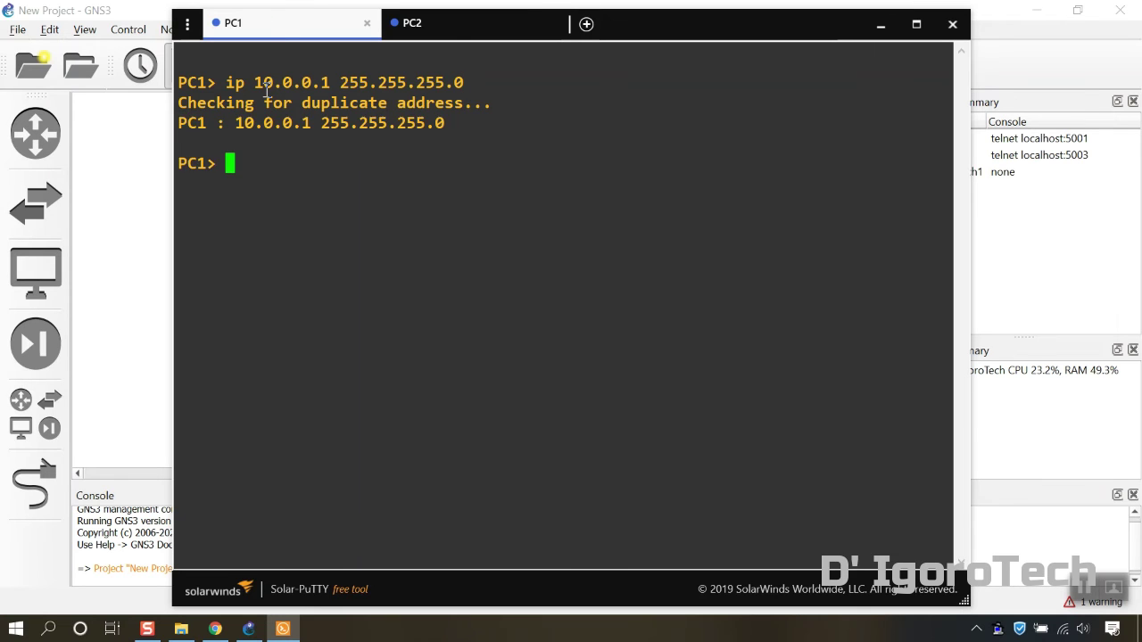
Assign PC2 the IP address 10.0.0.2 with mask 255.255.255.0
click(448, 27)
text(ip 10.0.0.2 255.255.255.0)
key(Return)
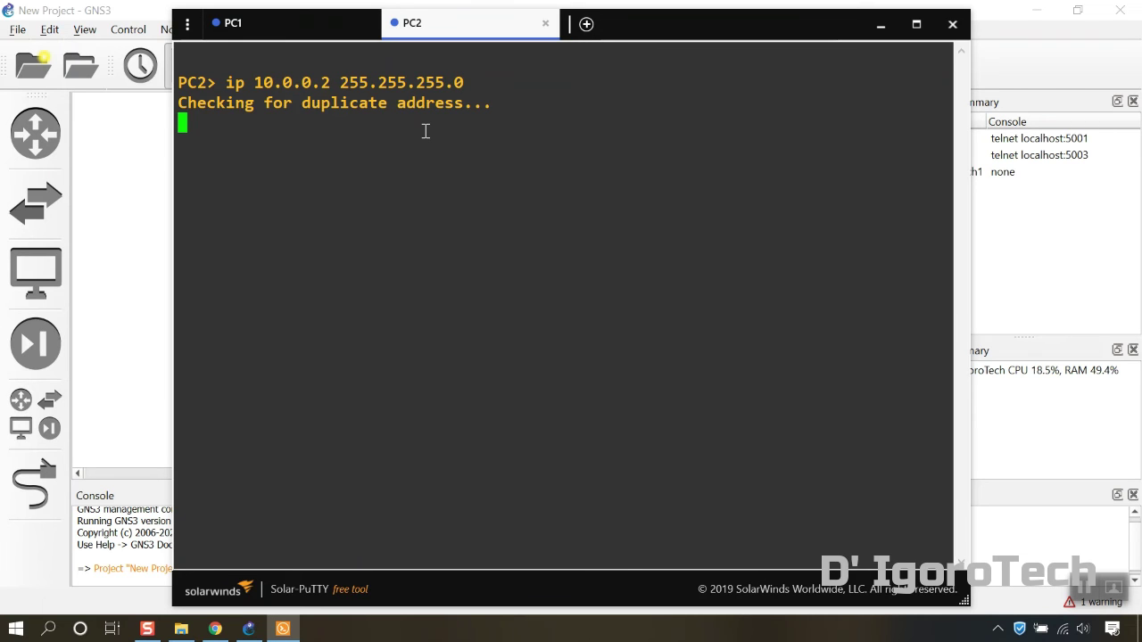
click(339, 26)
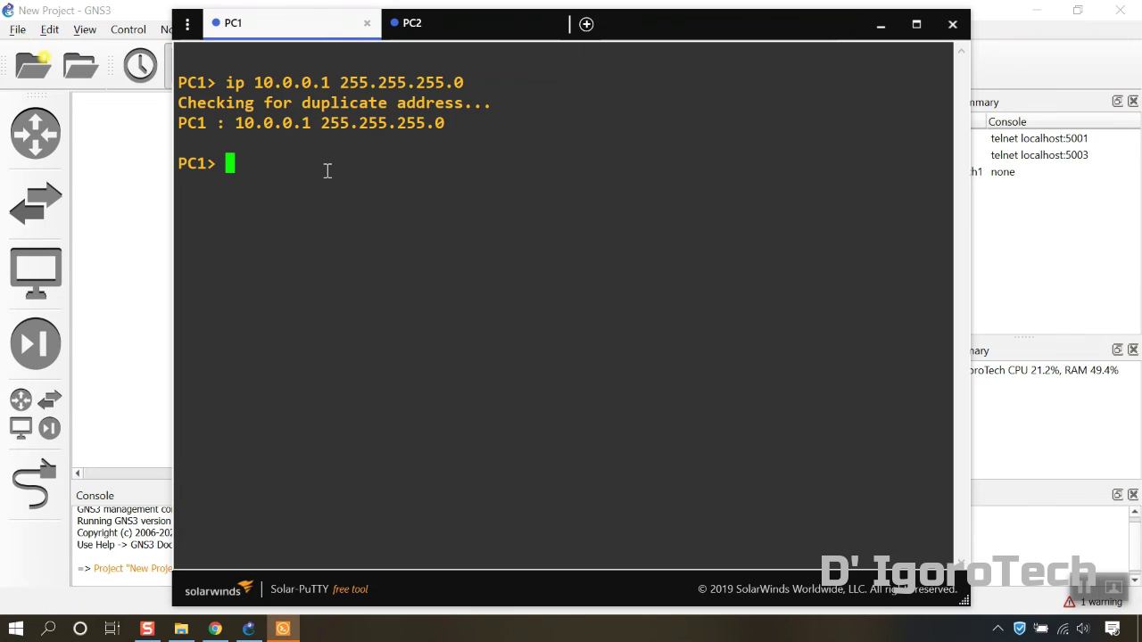
Ping 10.0.0.2 from PC1, then ping 10.0.0.1 from PC2
text(ping )
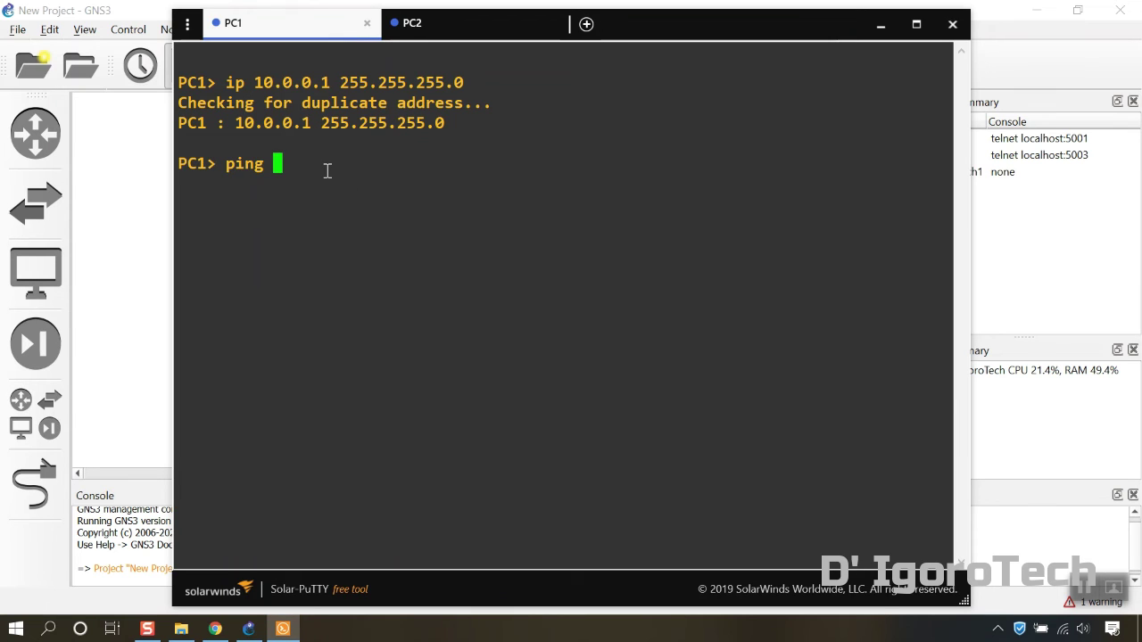
text(10.0.0.2)
key(Return)
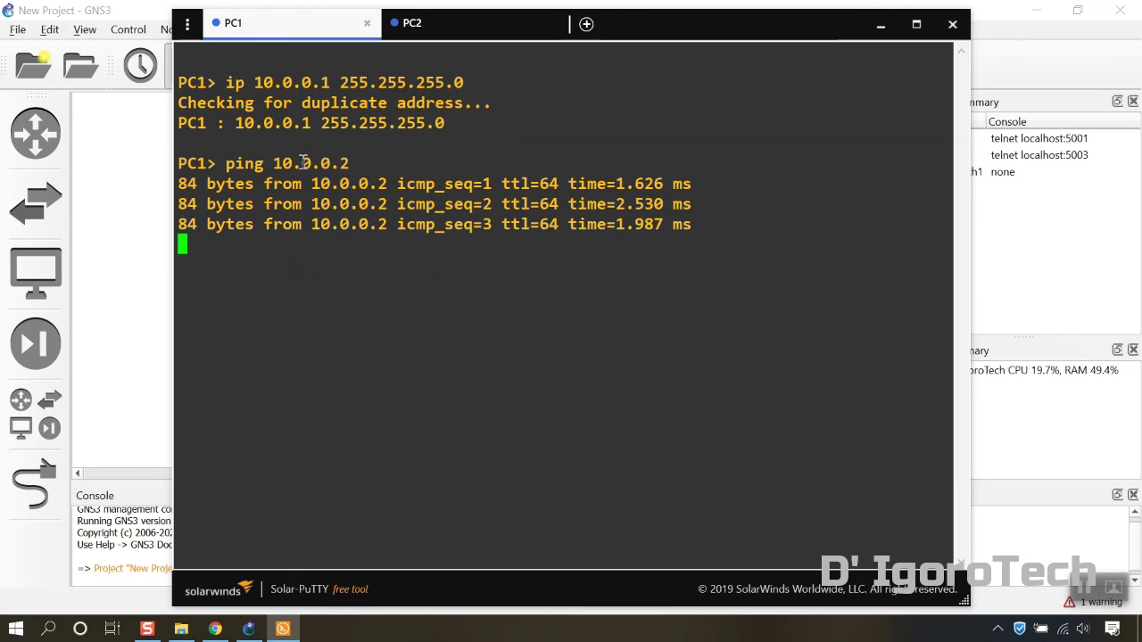
click(459, 34)
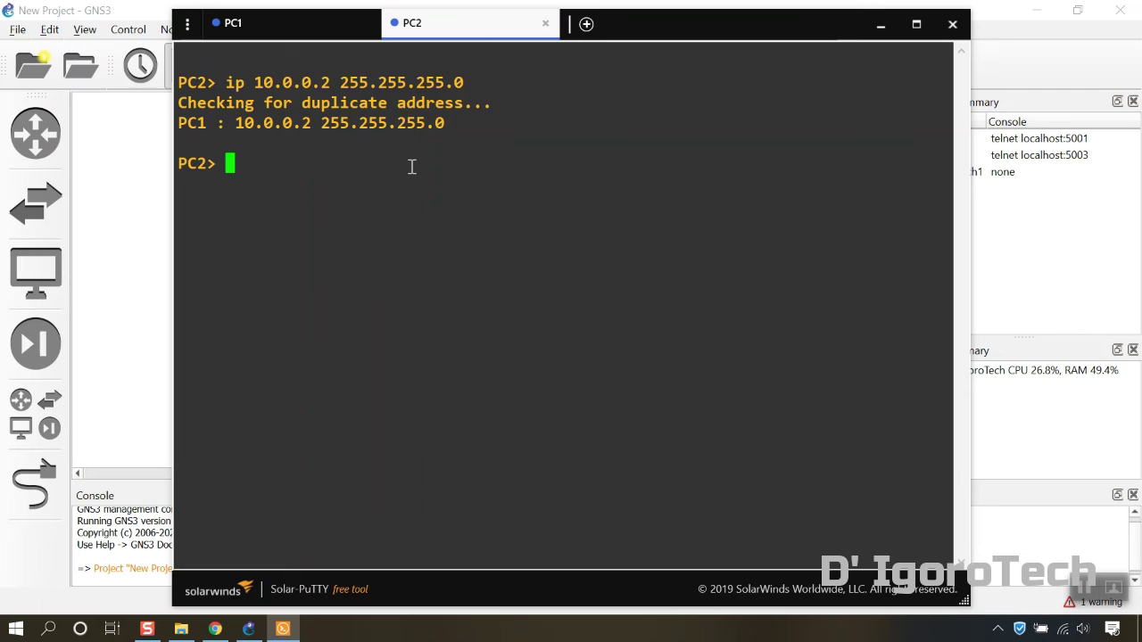
text(ping 10.0.0.)
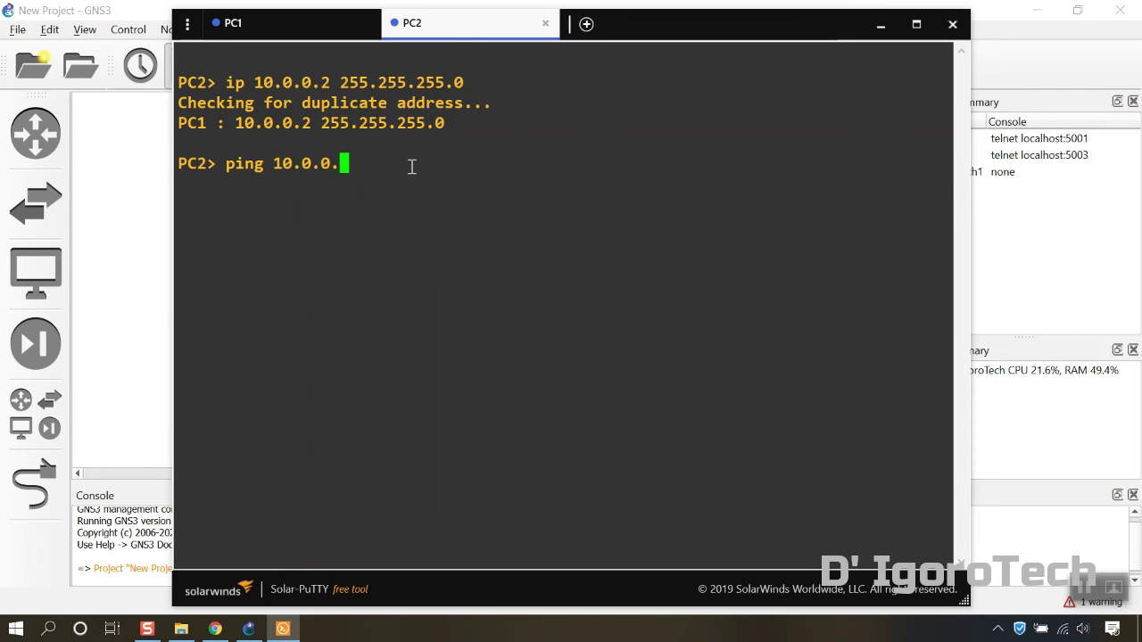
text(1)
key(Return)
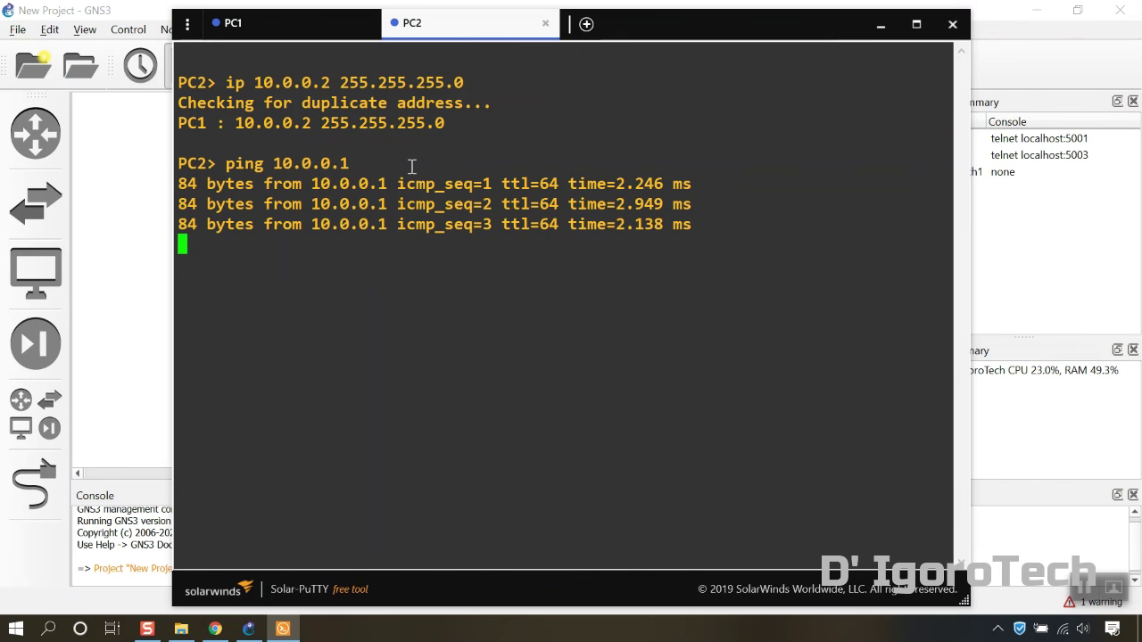
key(ctrl+c)
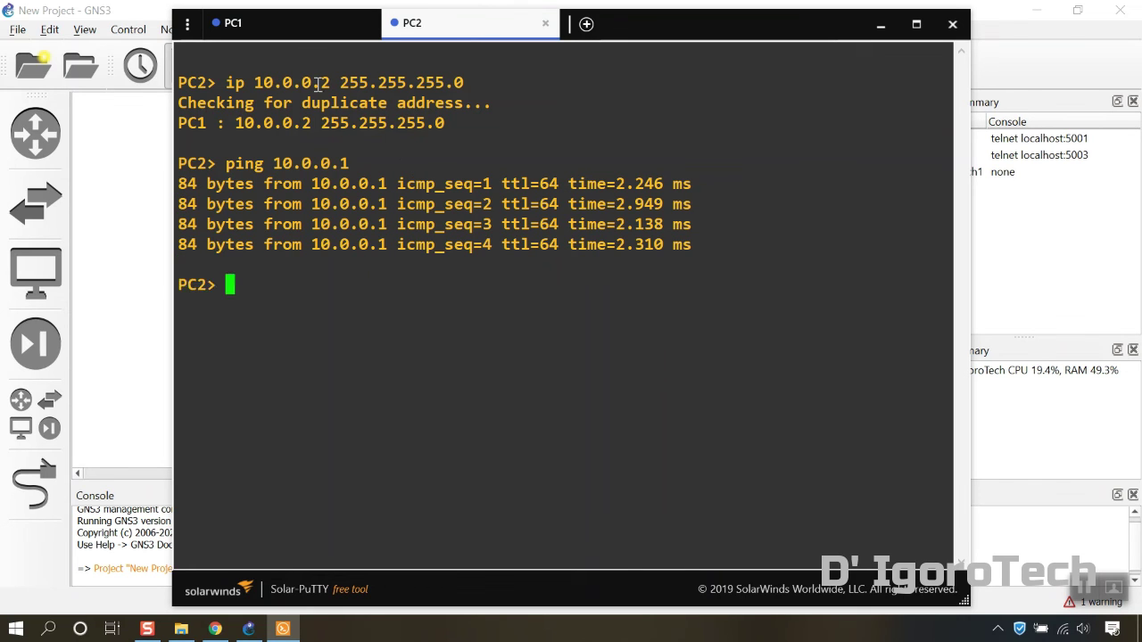
Save the configurations of PC1 and PC2 to startup.vpc with the save command
click(306, 36)
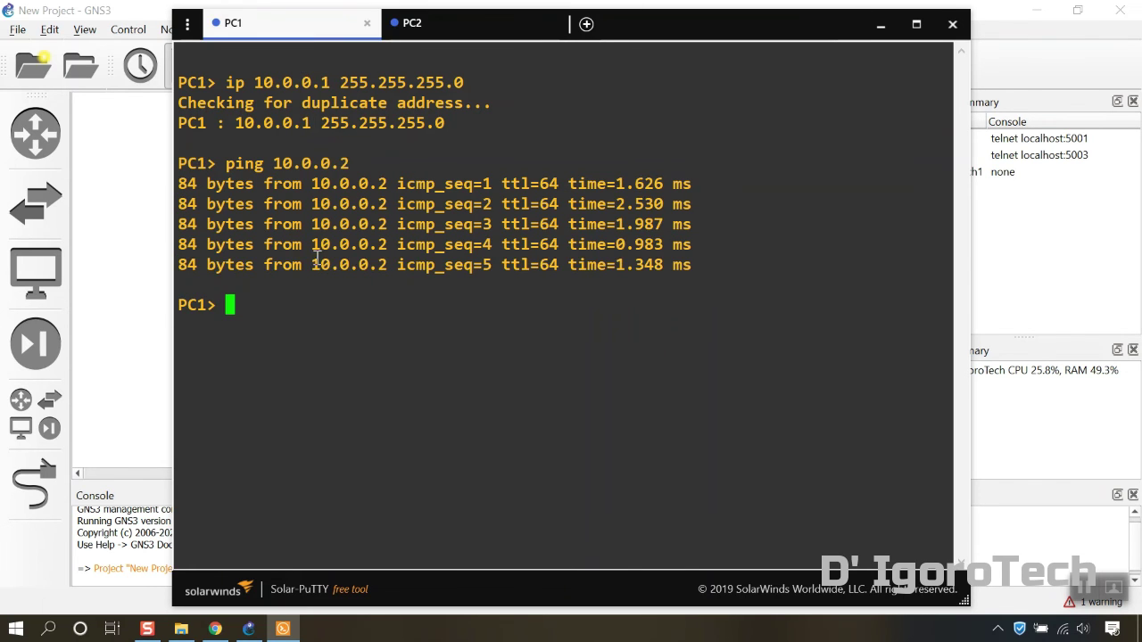
text(save)
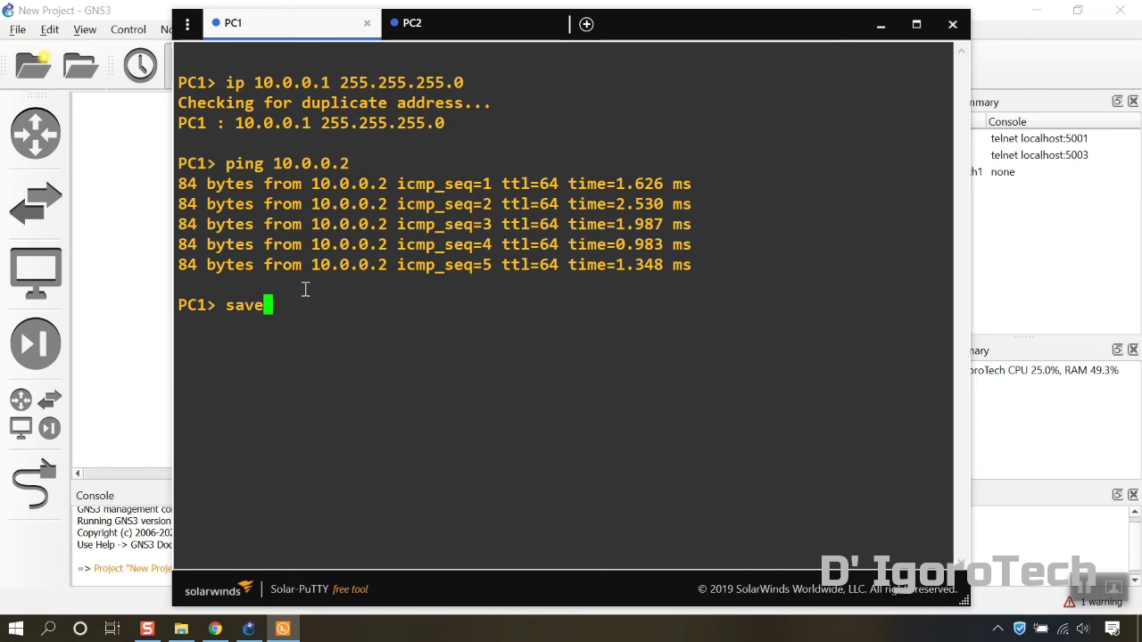
key(Return)
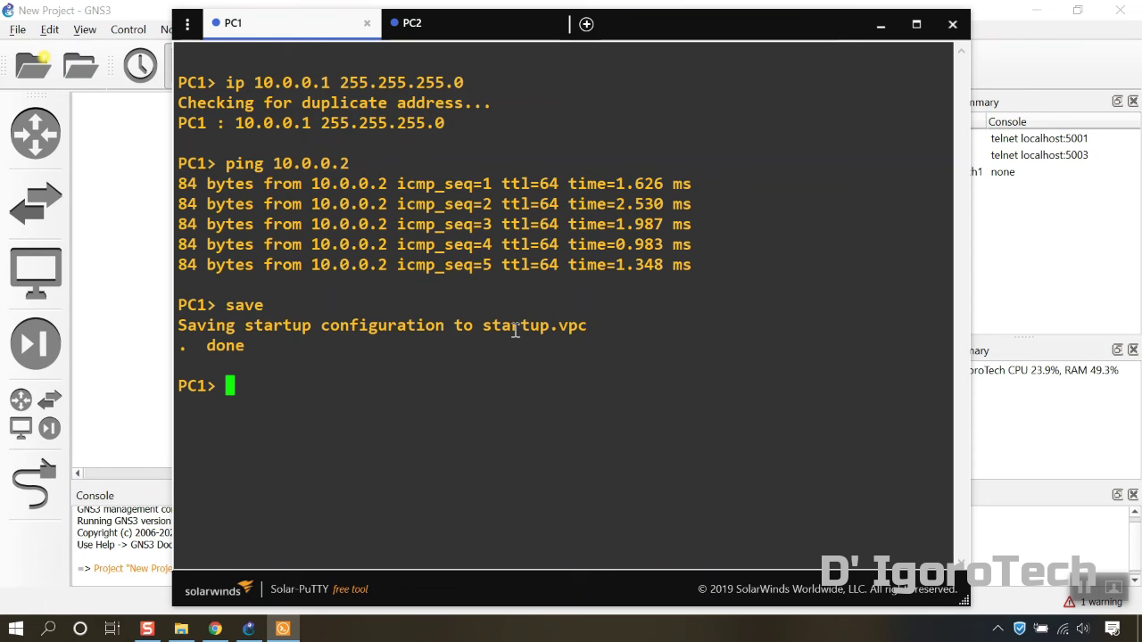
click(532, 31)
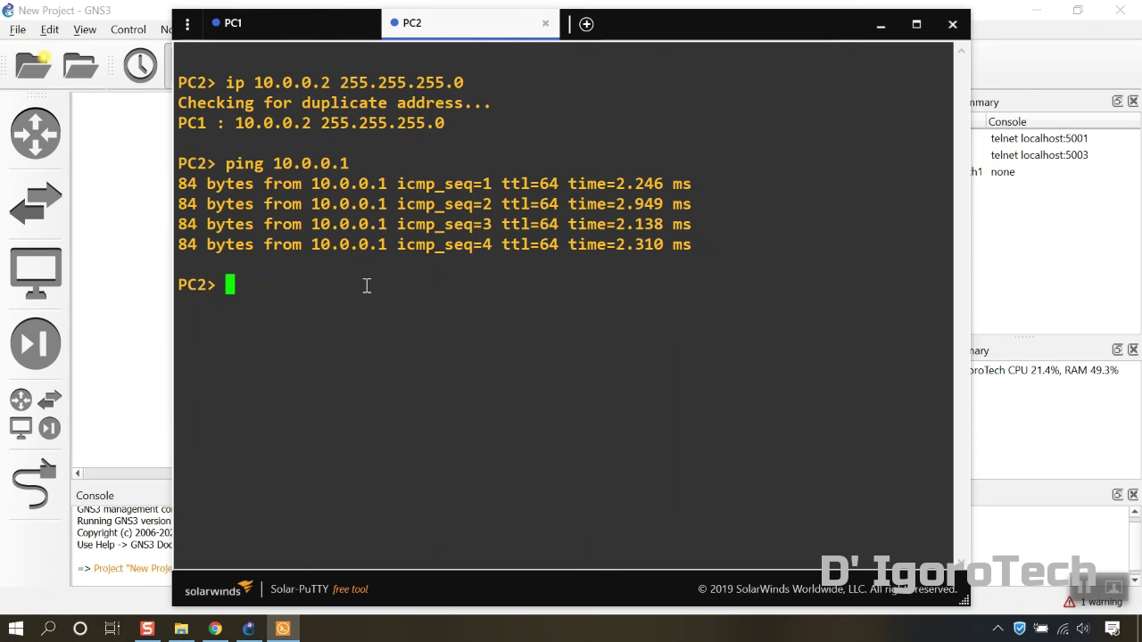
text(save)
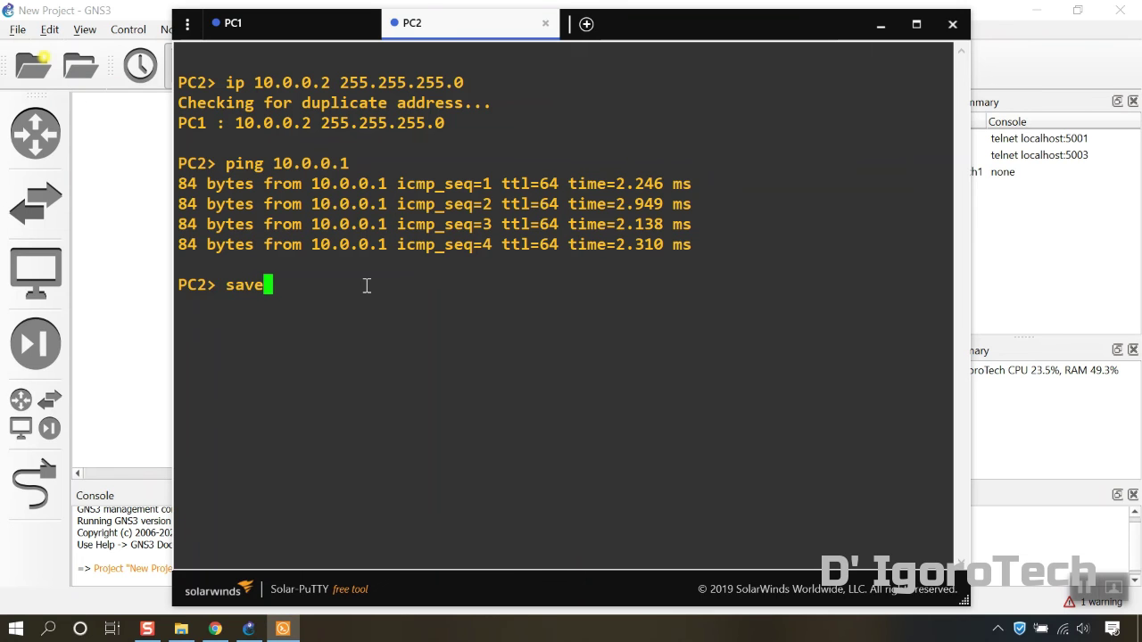
key(Return)
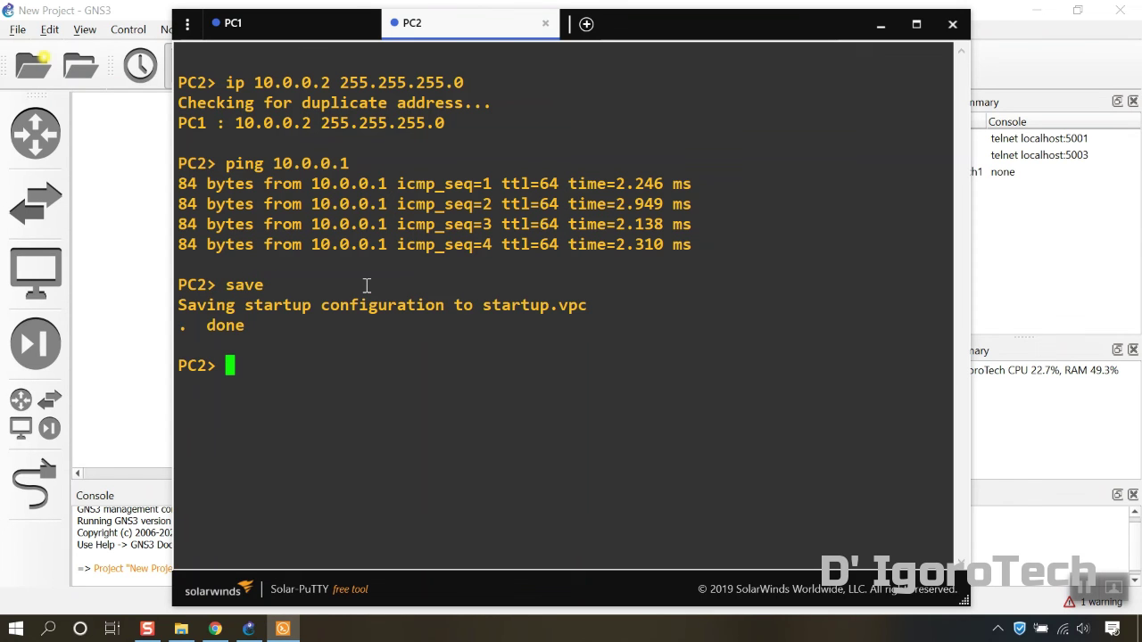
Close Solar-PuTTY, exit GNS3 confirming with Yes, and relaunch GNS3 from the desktop icon
click(951, 24)
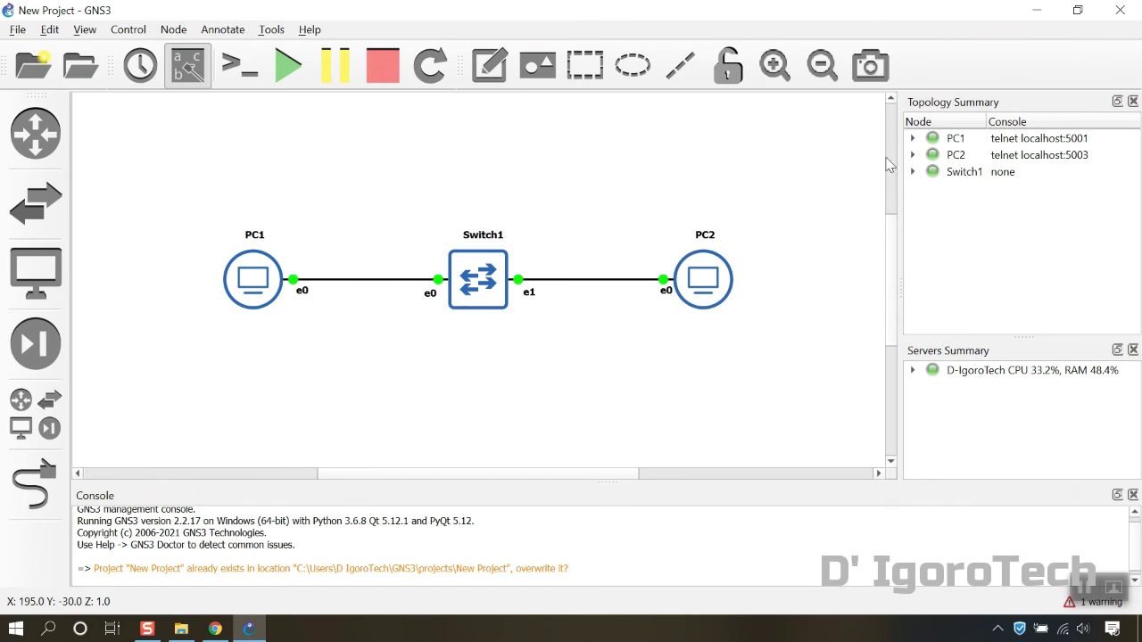
click(1121, 11)
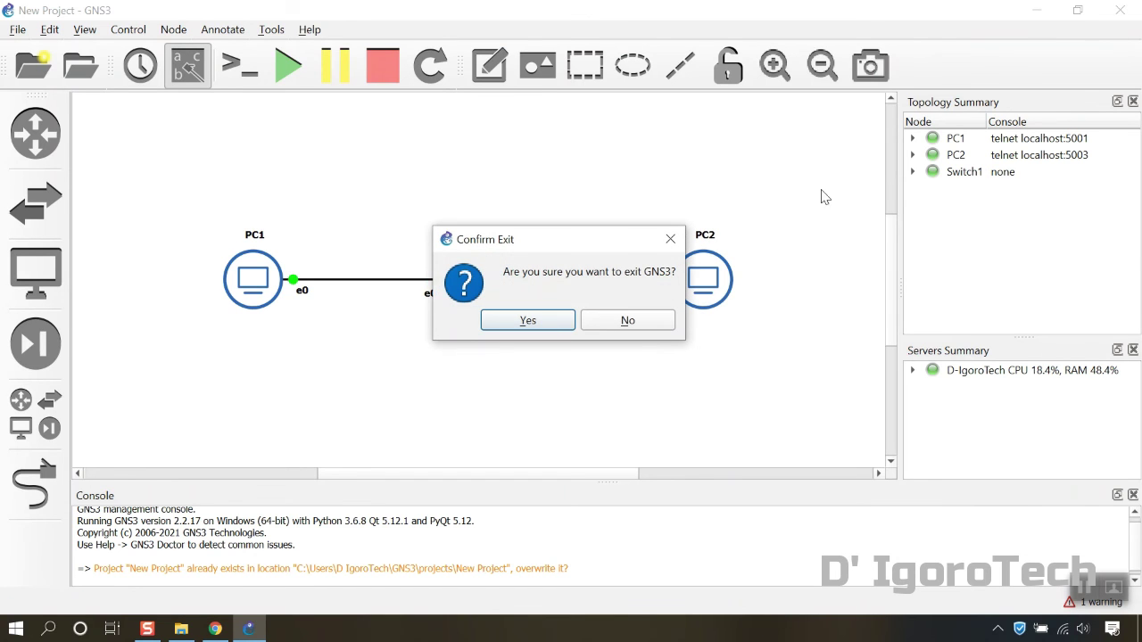
click(528, 320)
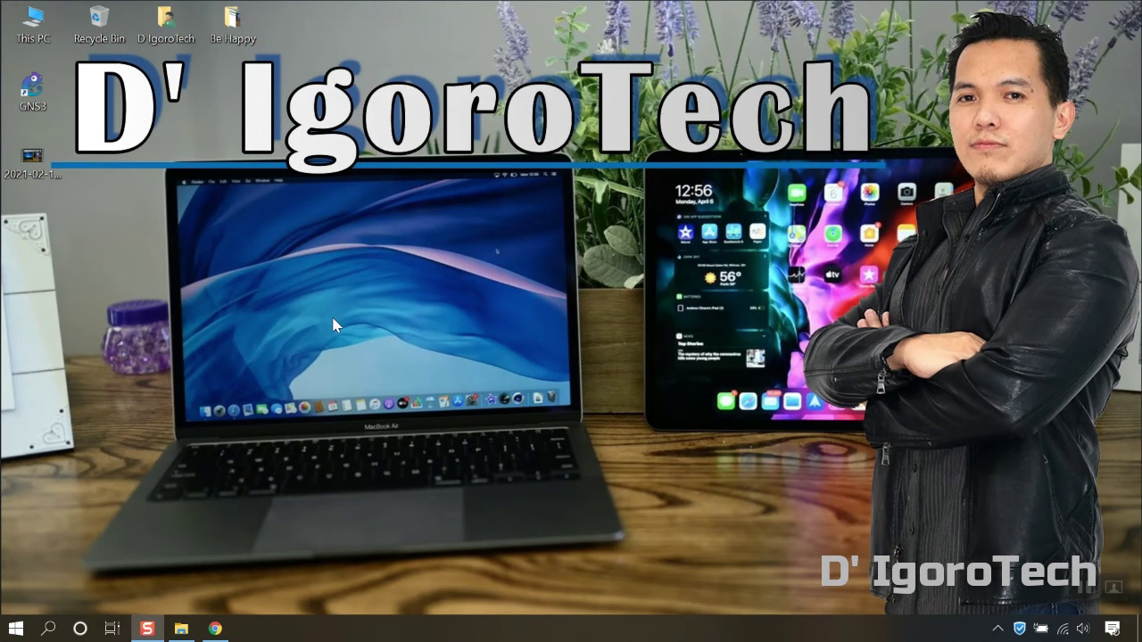
double_click(33, 86)
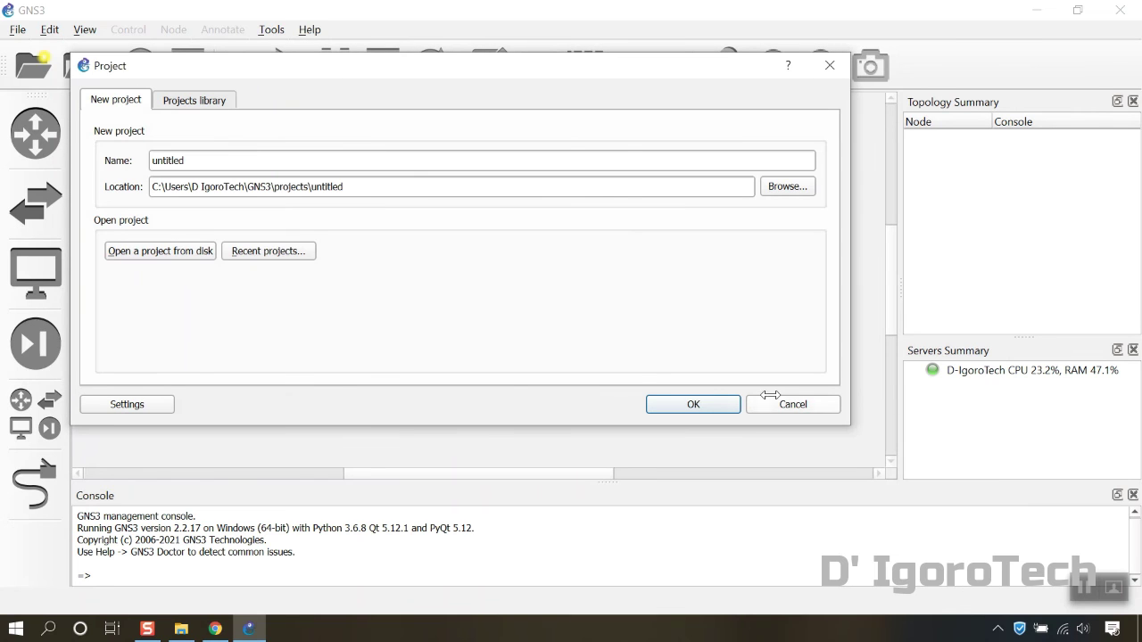
Reopen New Project.gns3 from recent projects and start PC1, PC2 and Switch1
click(275, 253)
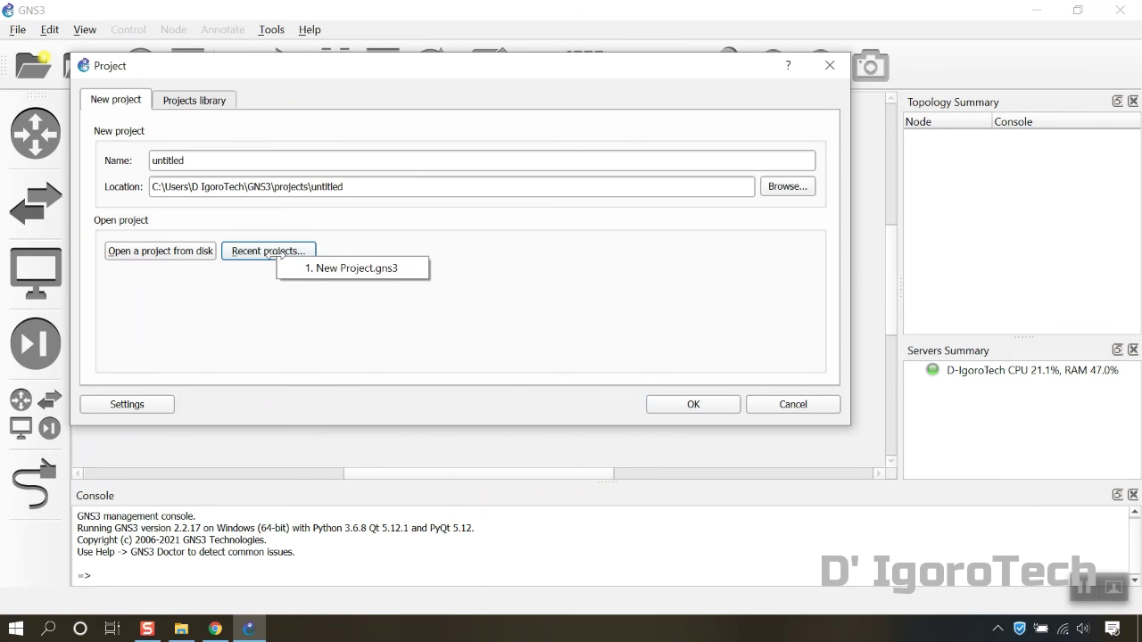
click(317, 269)
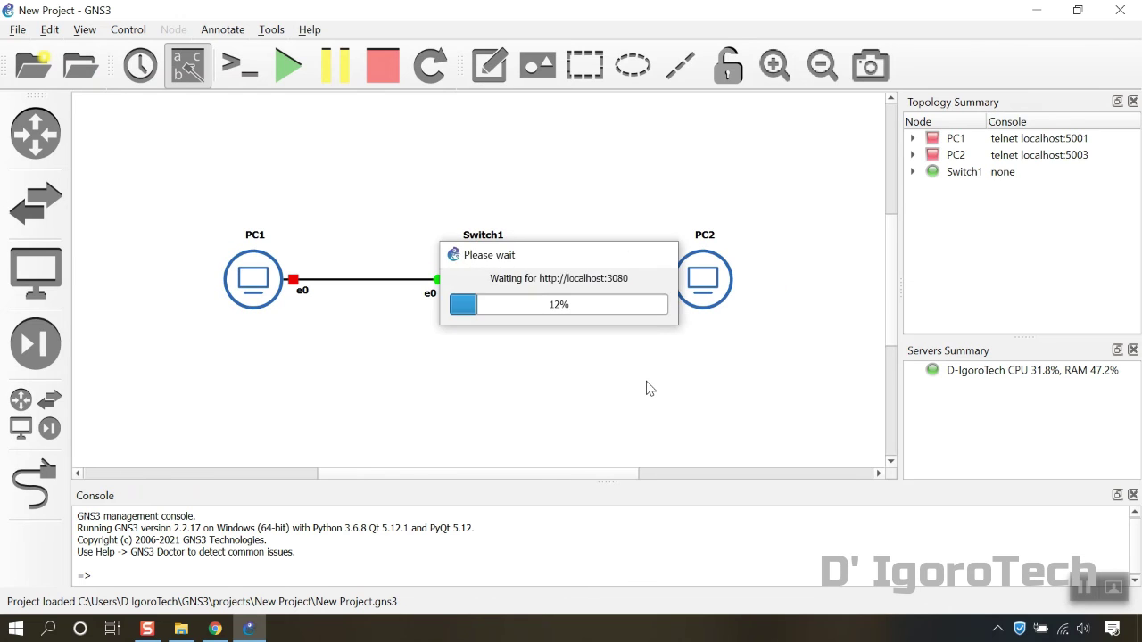
right_click(260, 282)
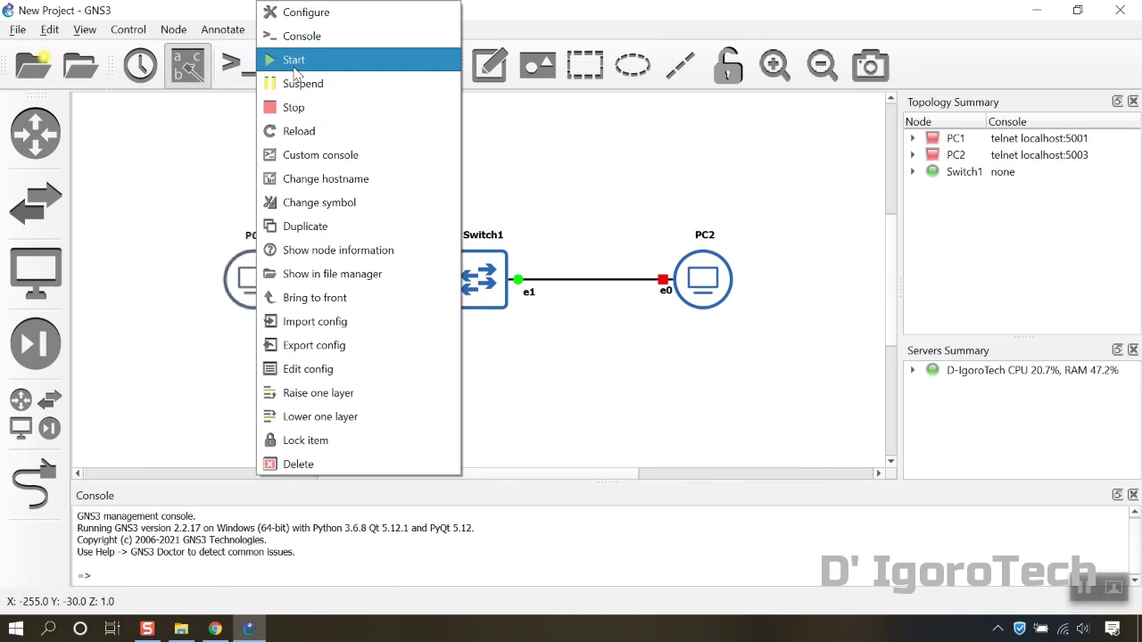
click(525, 159)
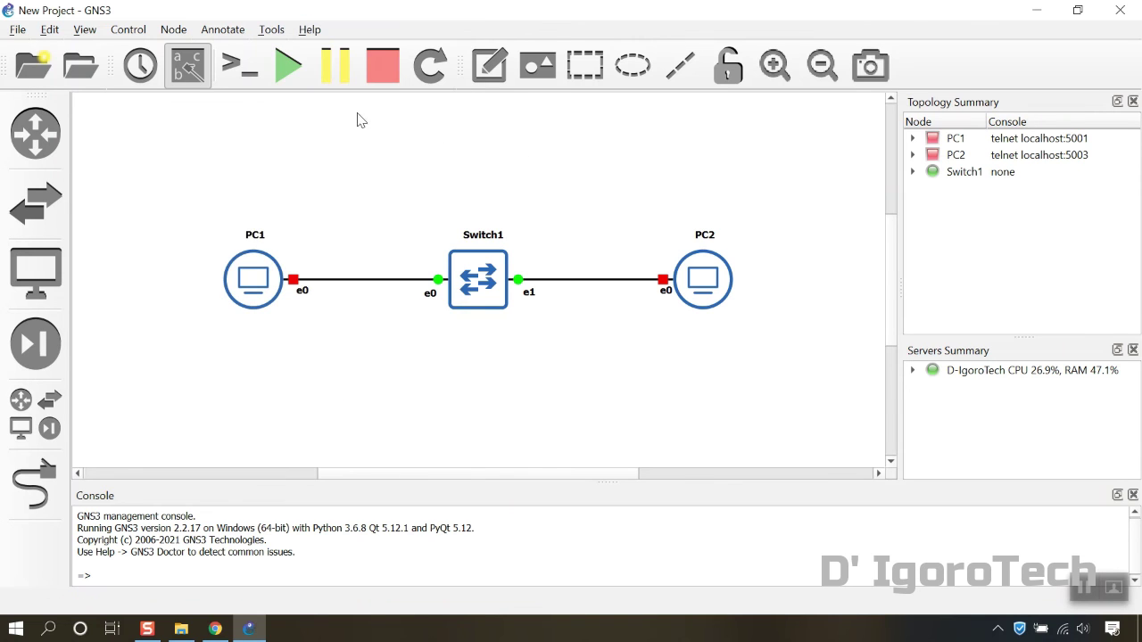
click(287, 82)
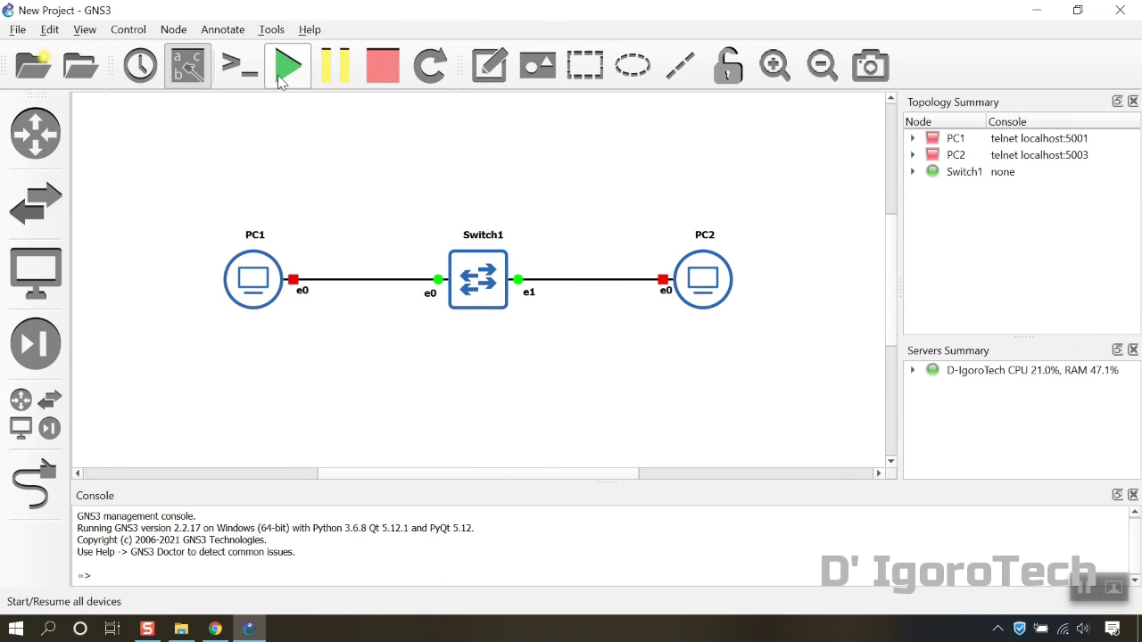
click(533, 321)
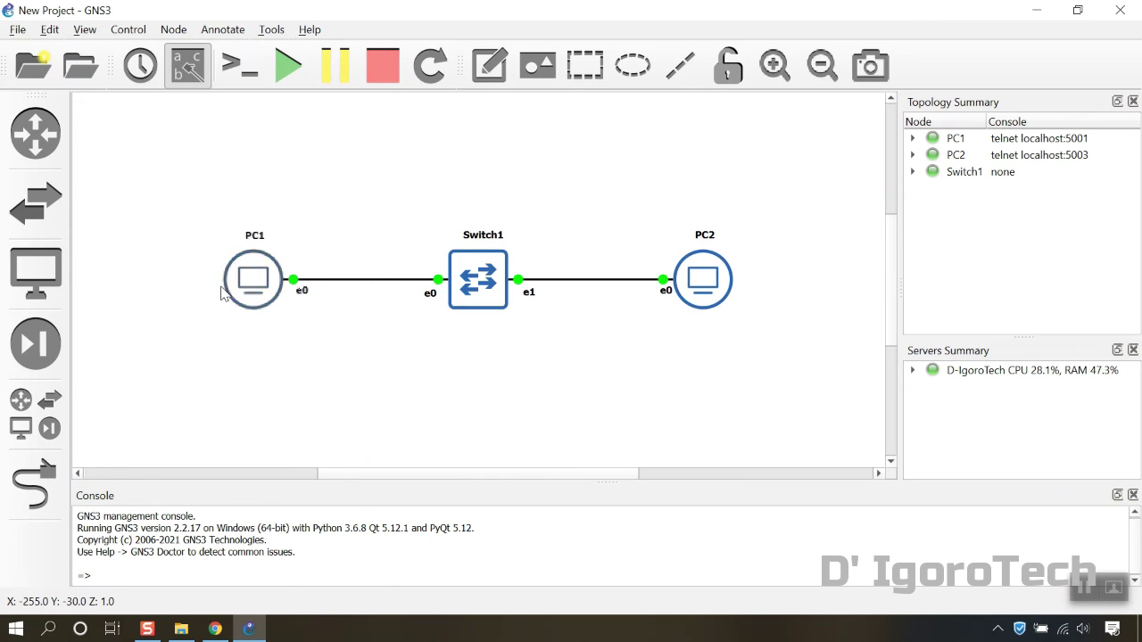
right_click(248, 288)
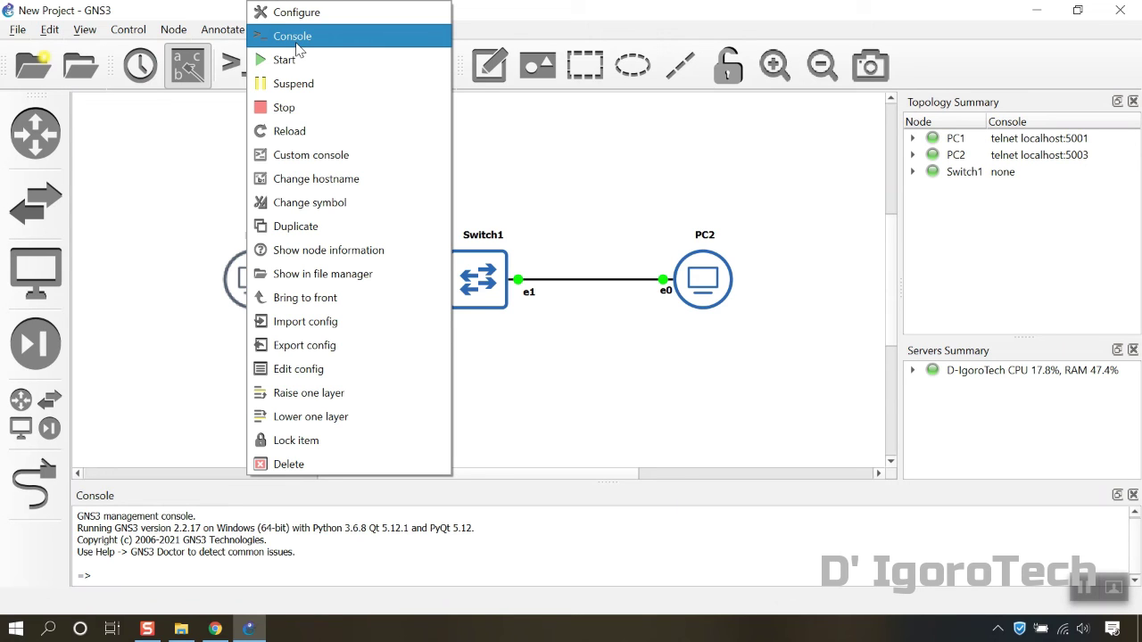
click(286, 59)
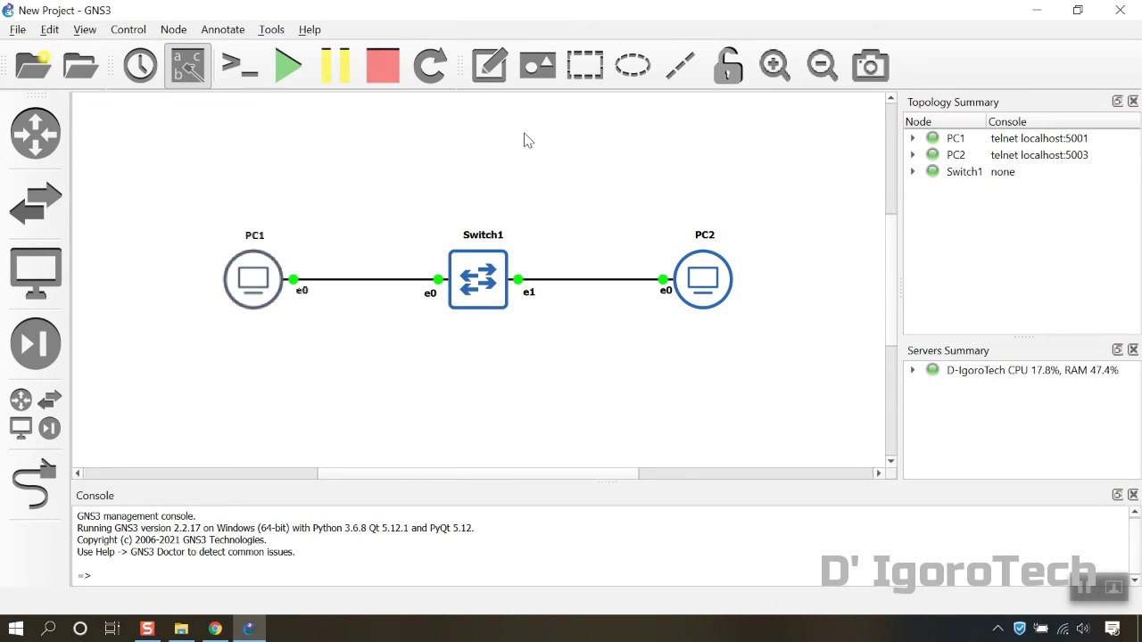
Open consoles for all devices and ping 10.0.0.2 from PC1
click(247, 75)
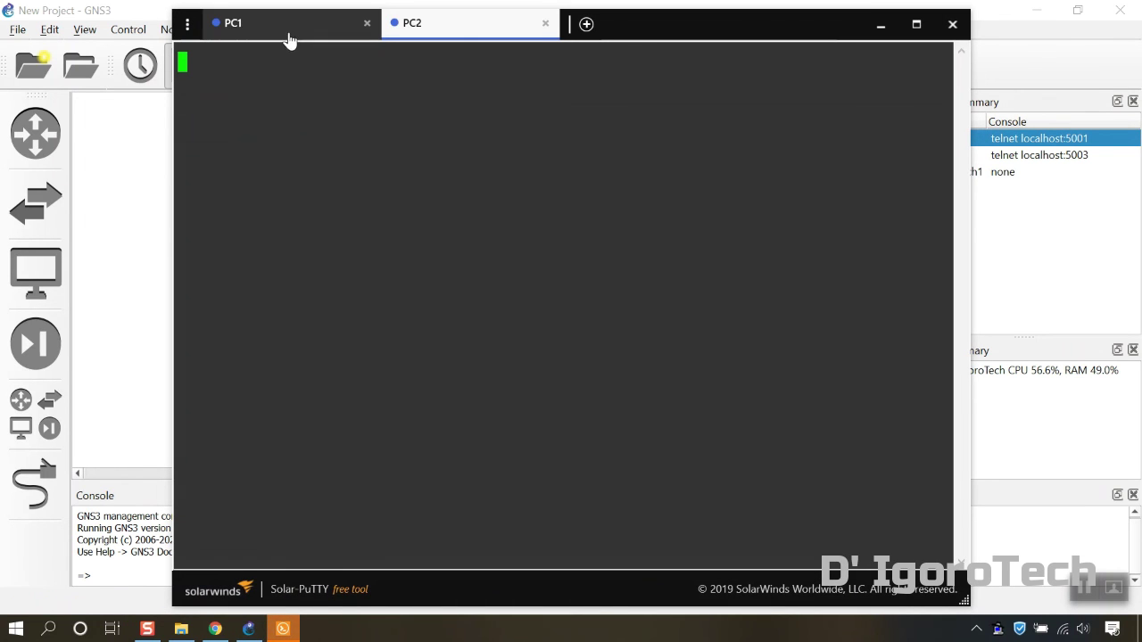
click(287, 32)
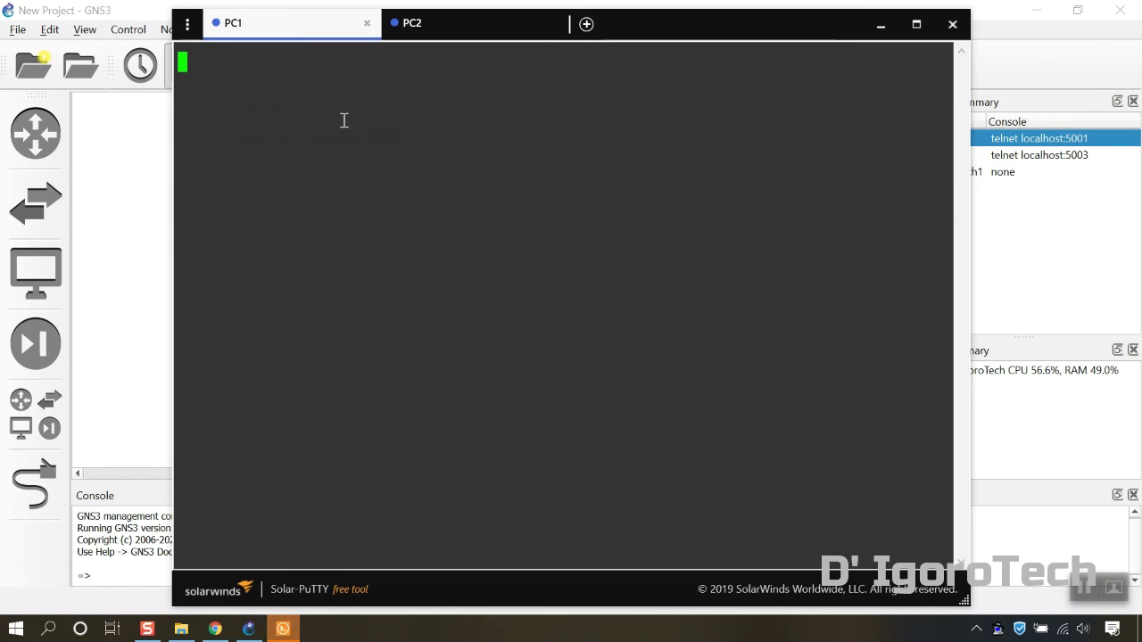
key(Return)
text(pig)
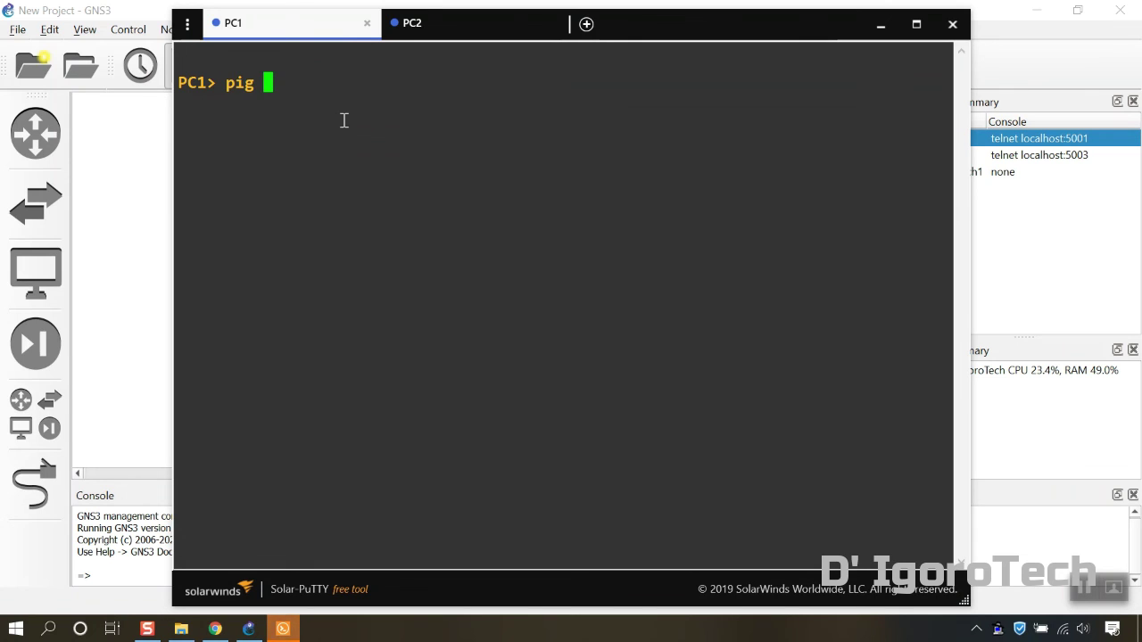
key(BackSpace)
key(BackSpace)
key(BackSpace)
text(n)
key(BackSpace)
text(ing 10.0.0.2)
key(Return)
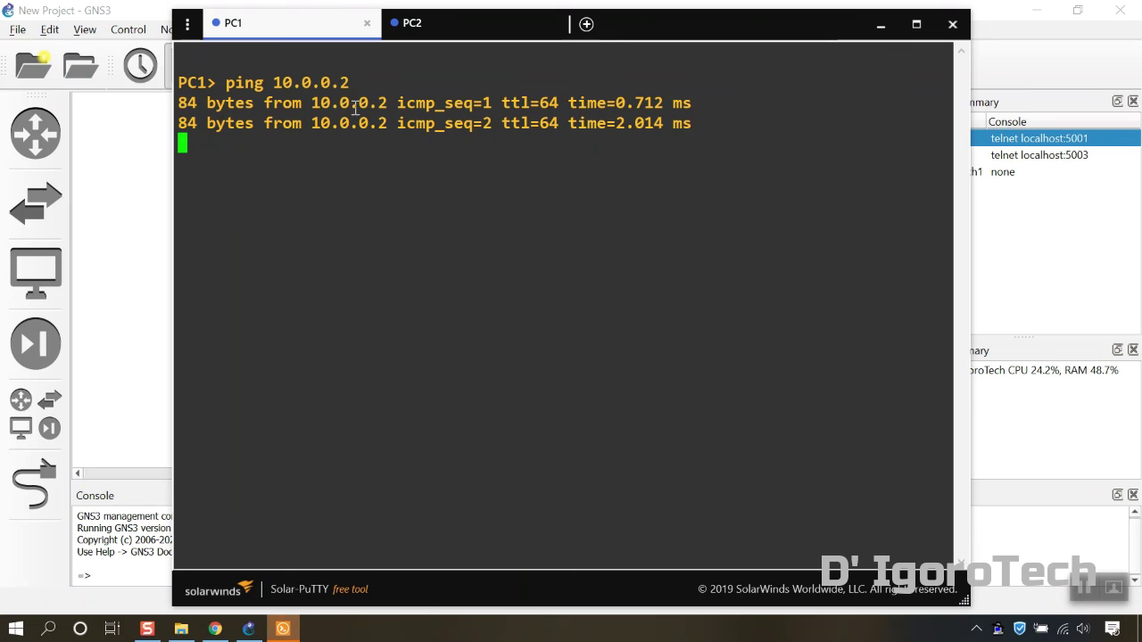
Ping 10.0.0.1 from PC2 to confirm the saved addresses persisted
click(443, 31)
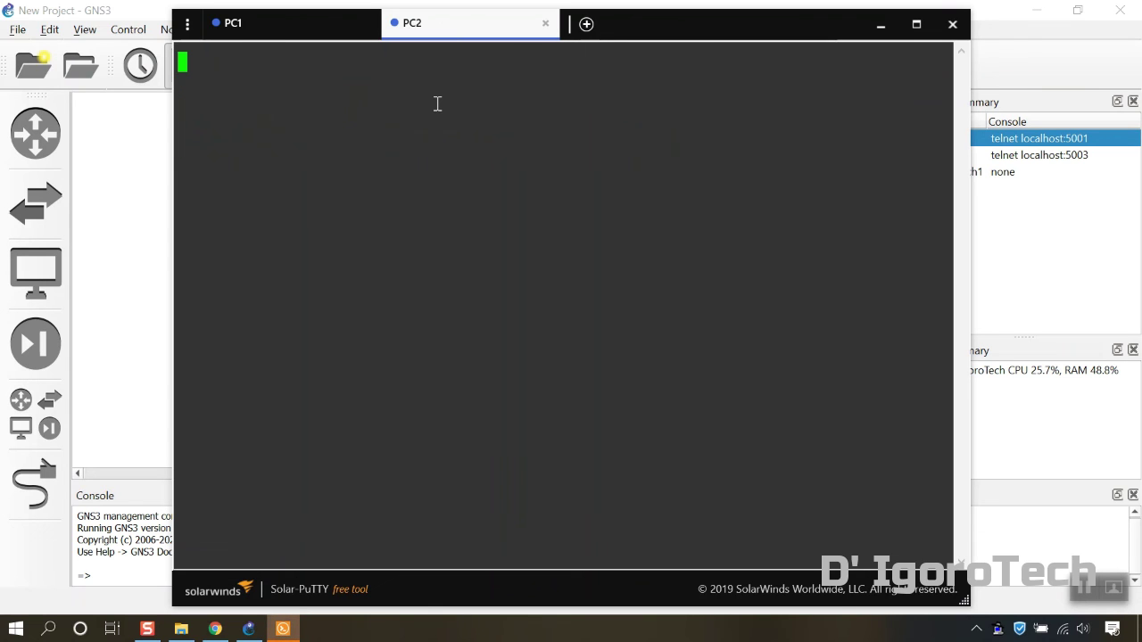
key(Return)
text(ping 10)
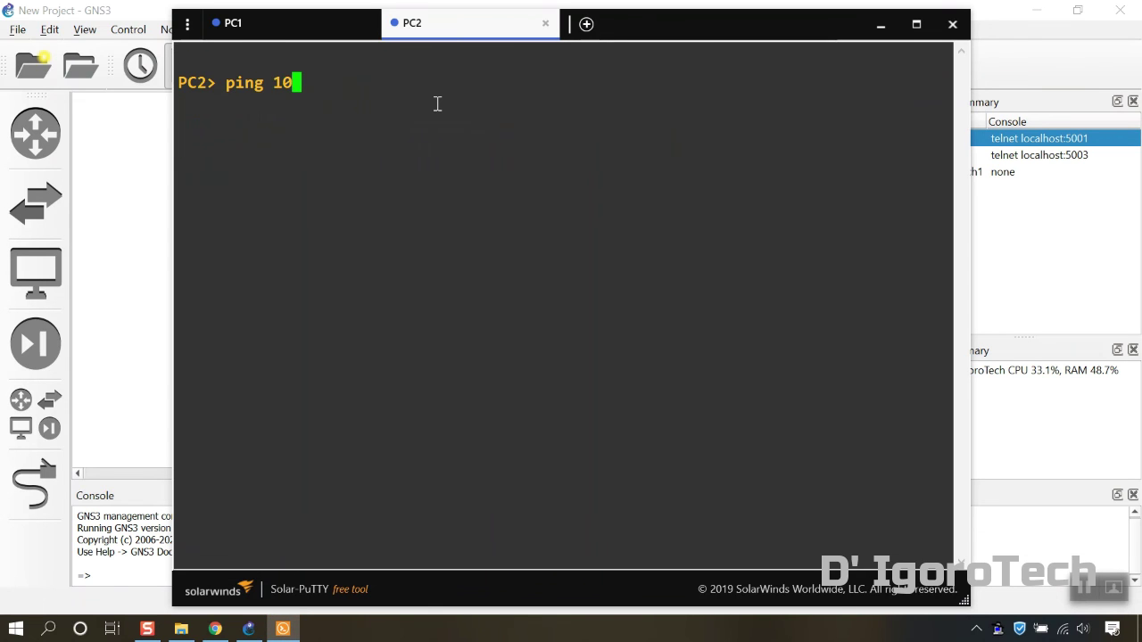
text(.0.0.1)
key(Return)
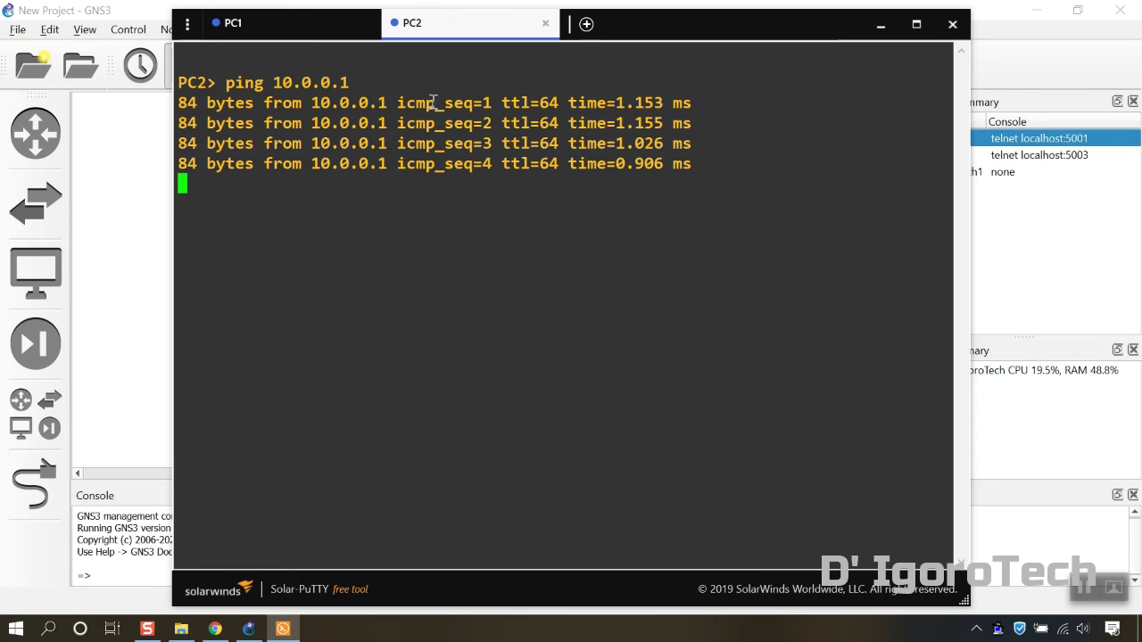
Close the Solar-PuTTY window to return to the GNS3 canvas with the running topology
click(951, 25)
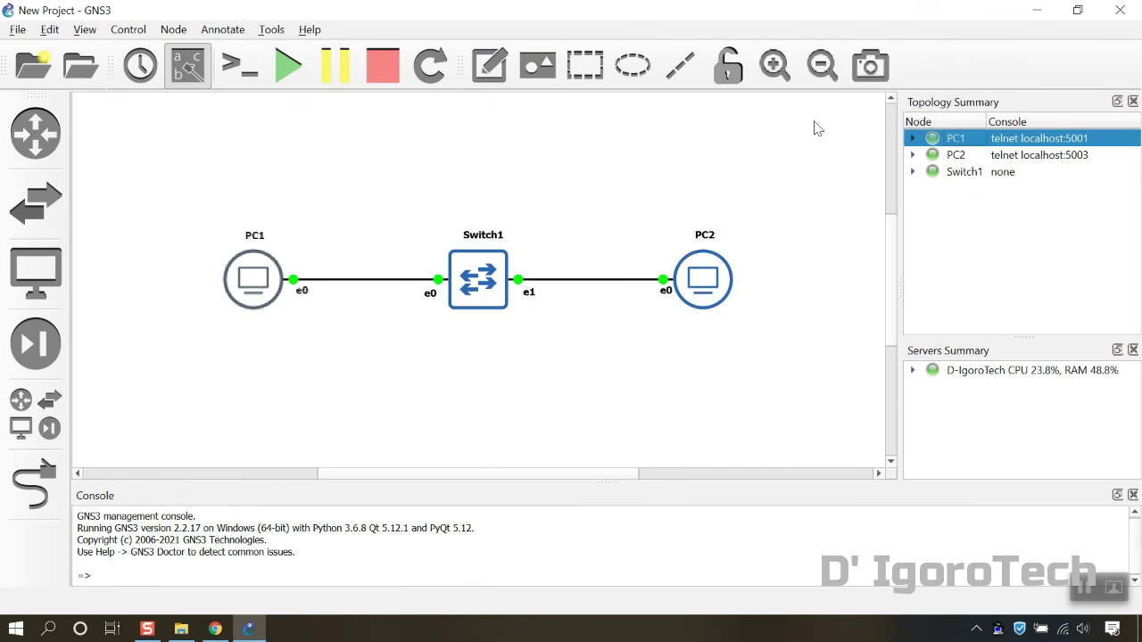